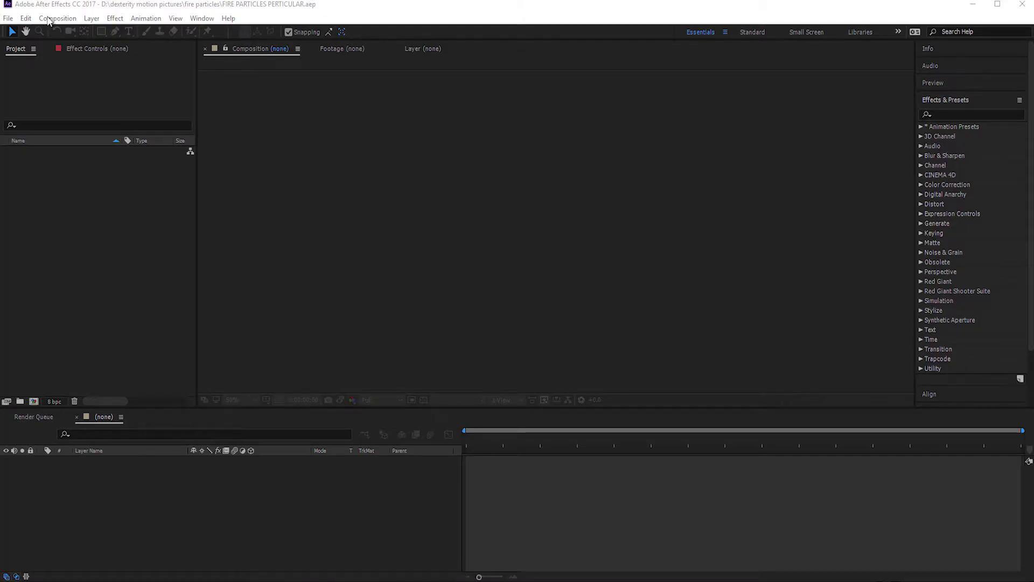
Step: Create a composition named FIRE PARTICLES with the HDTV 1080 29.97 preset and a 15-second duration
left_click(60, 30)
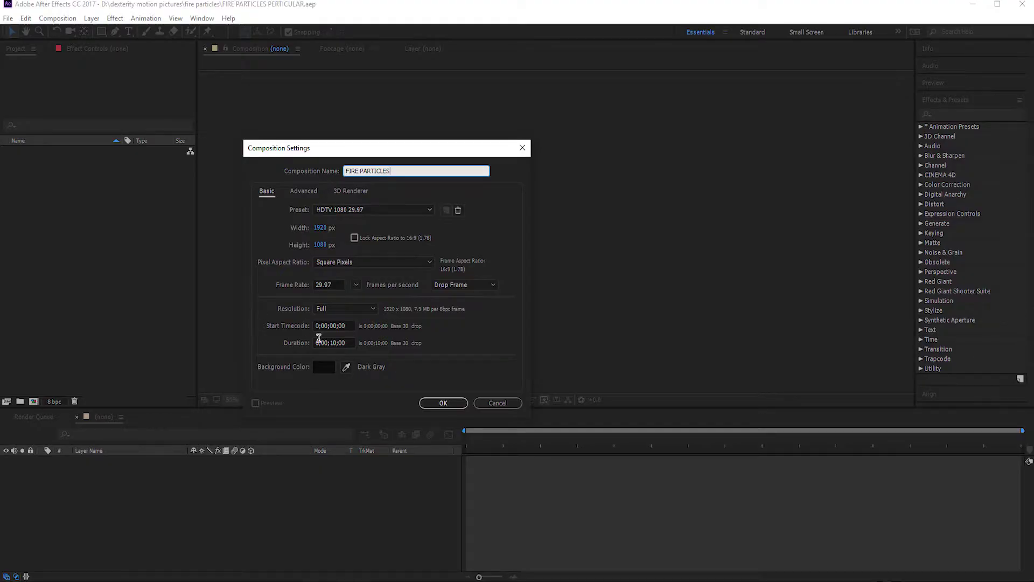
double_click(337, 343)
type("15")
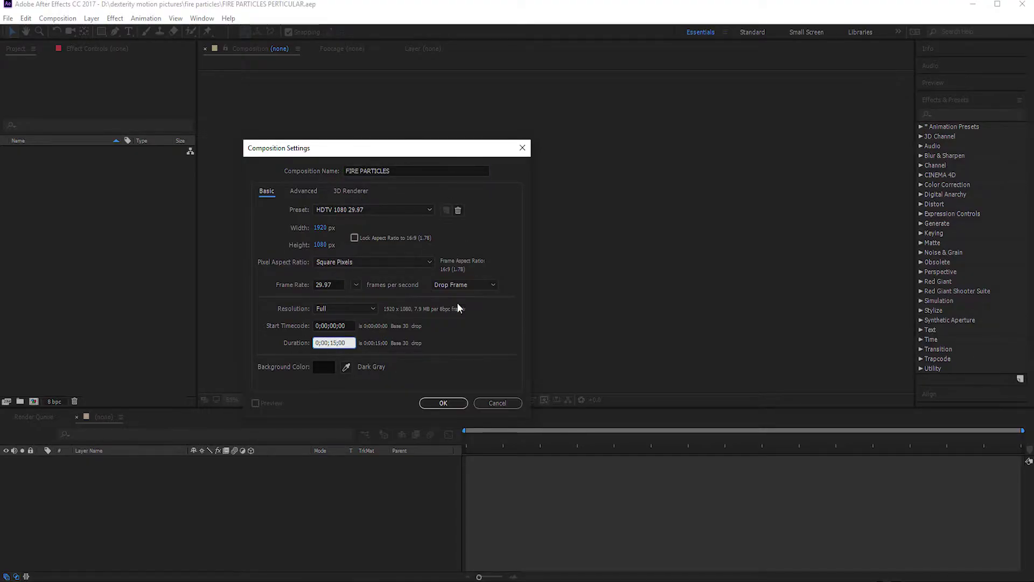
left_click(440, 404)
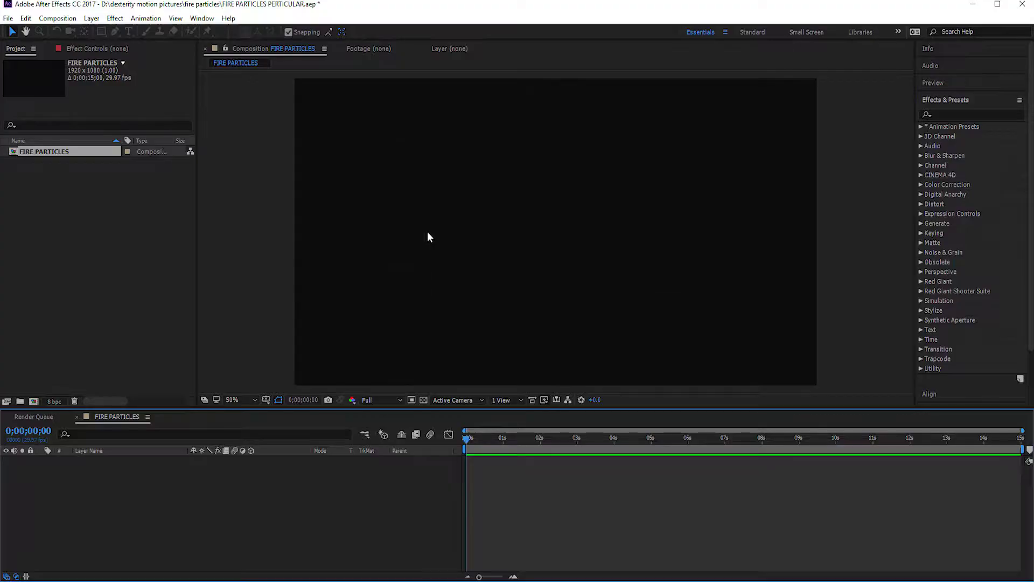
Step: Add a black 1920 x 1080 solid layer named BG to the composition
right_click(211, 491)
mouse_move(264, 384)
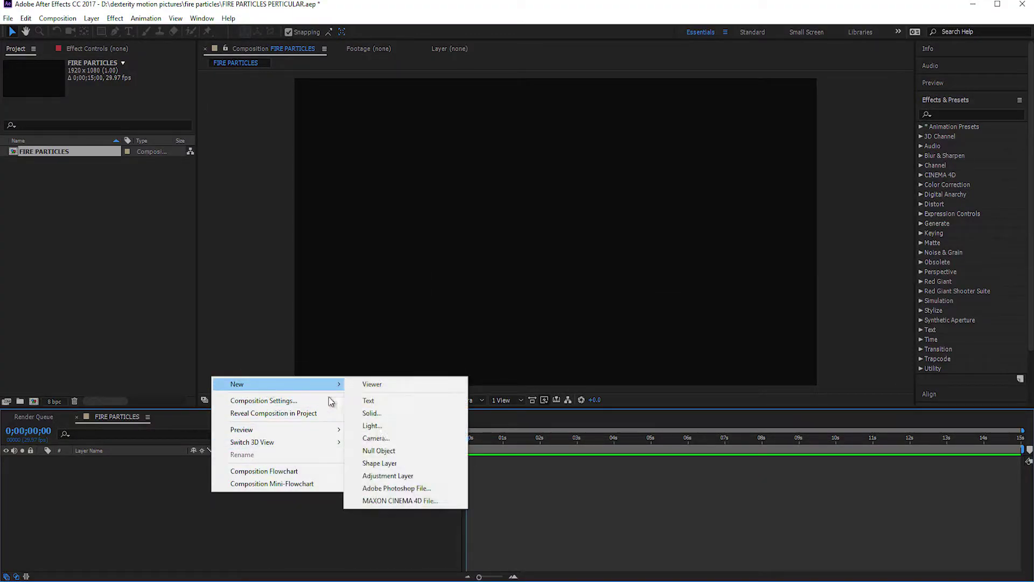
left_click(371, 412)
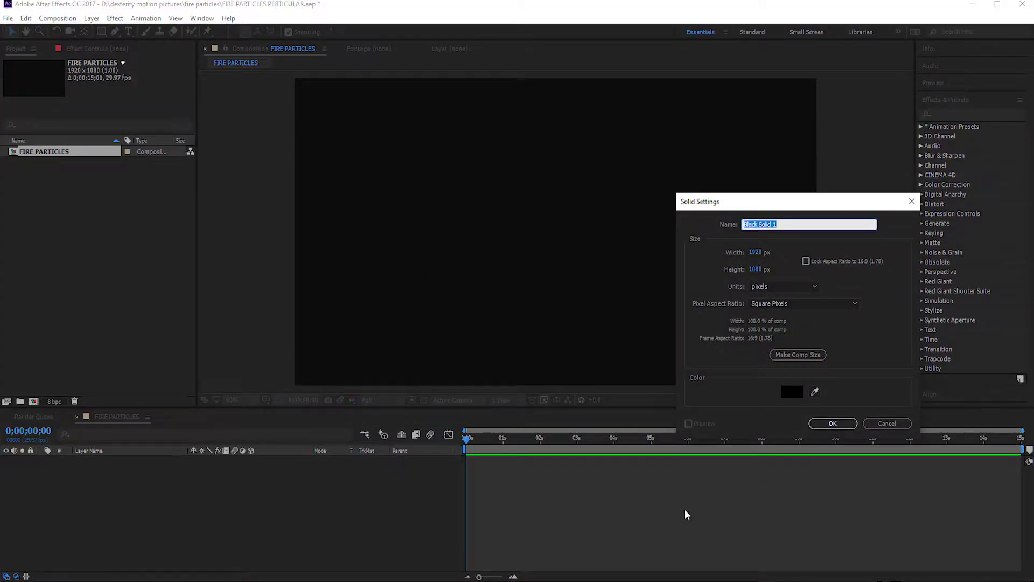
left_click(833, 423)
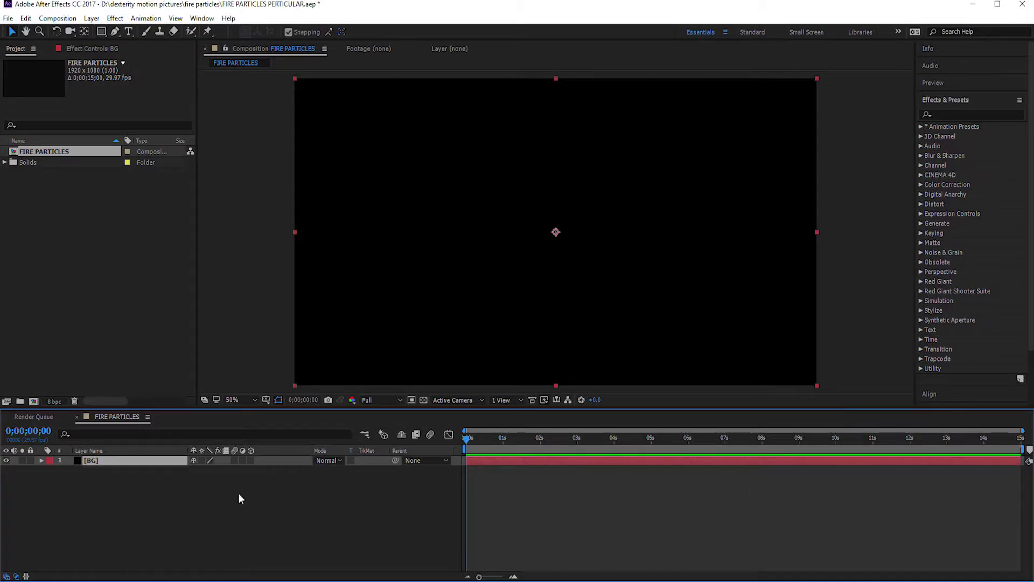
left_click(95, 460)
left_click(175, 508)
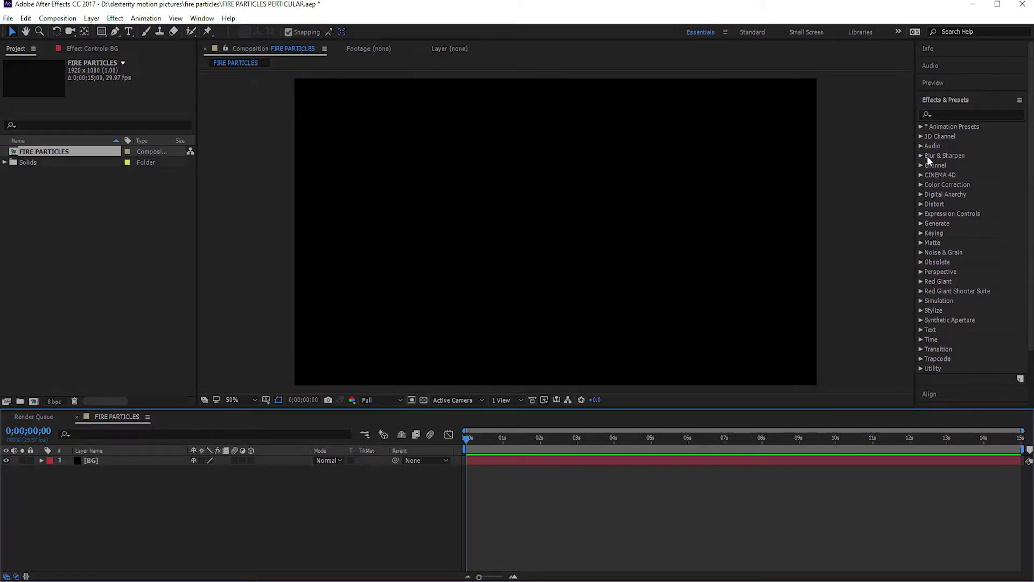
Step: Find the 4-Color Gradient effect and apply it to the BG layer
left_click(946, 115)
type("4")
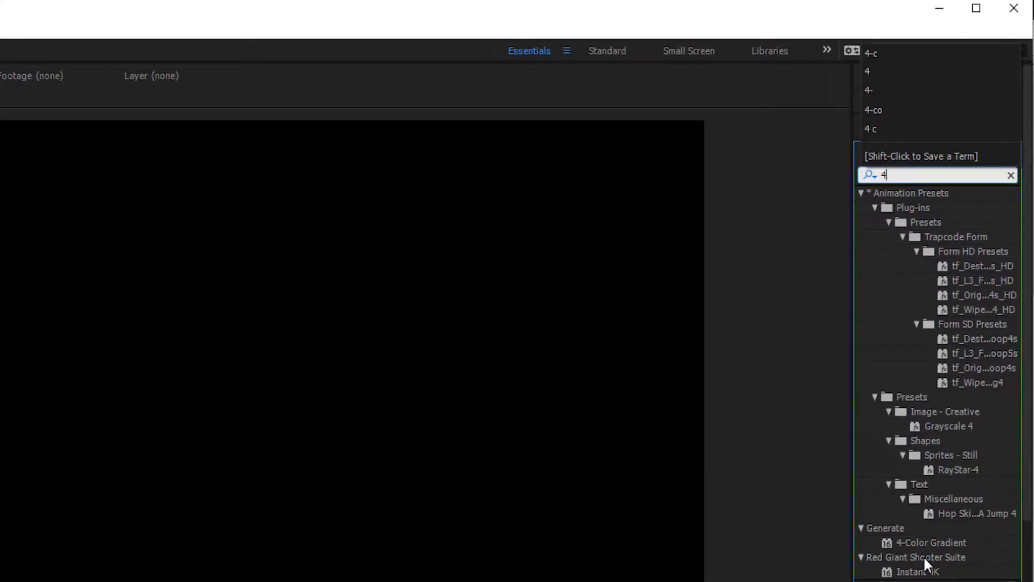
left_click_drag(917, 541, 926, 544)
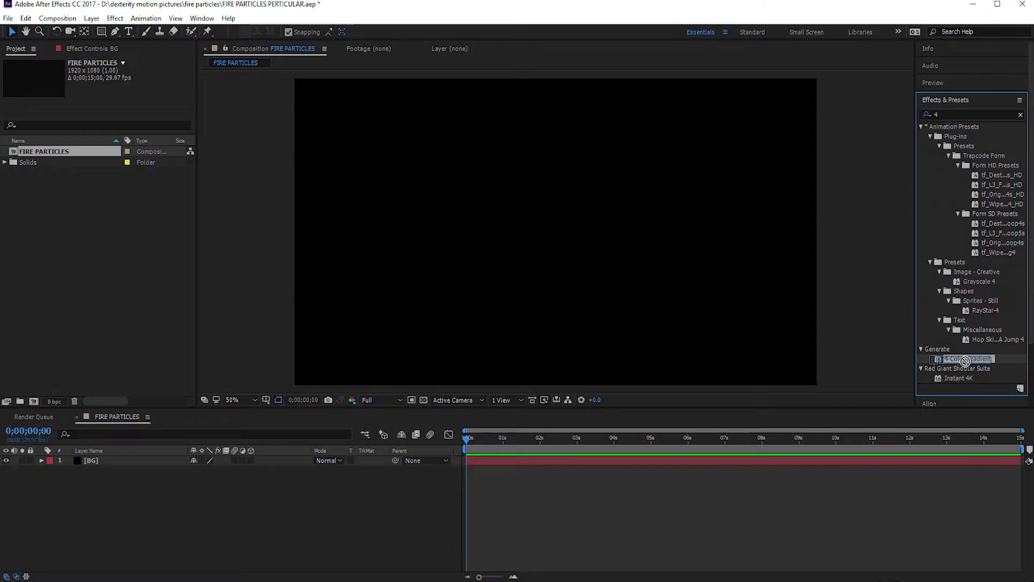
left_click_drag(964, 360, 131, 462)
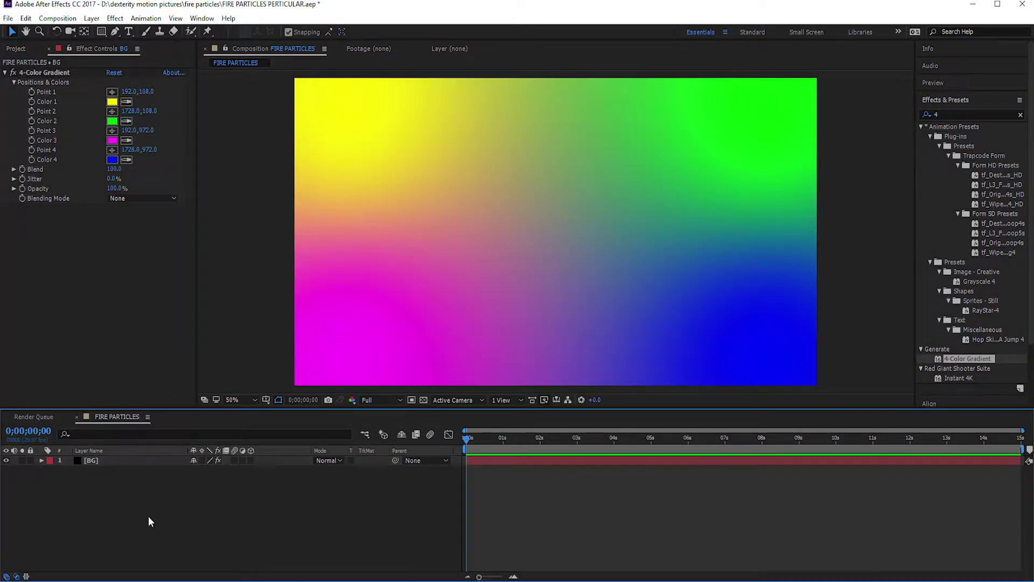
Step: Set Color 1, Color 3 and Color 4 of the BG layer's gradient to black (000000)
left_click(124, 460)
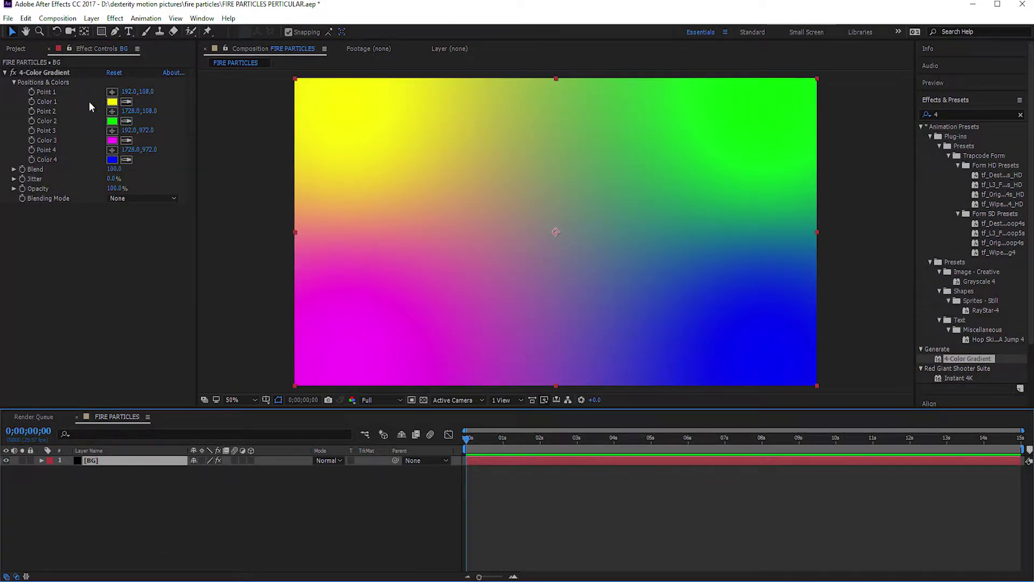
left_click(112, 101)
left_click_drag(626, 481, 598, 543)
left_click(850, 363)
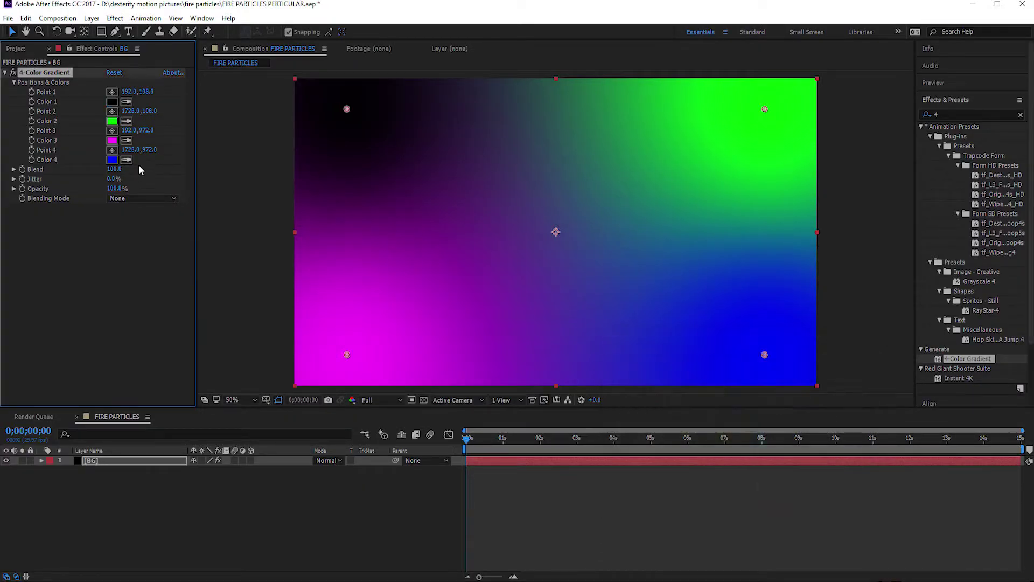
left_click(113, 140)
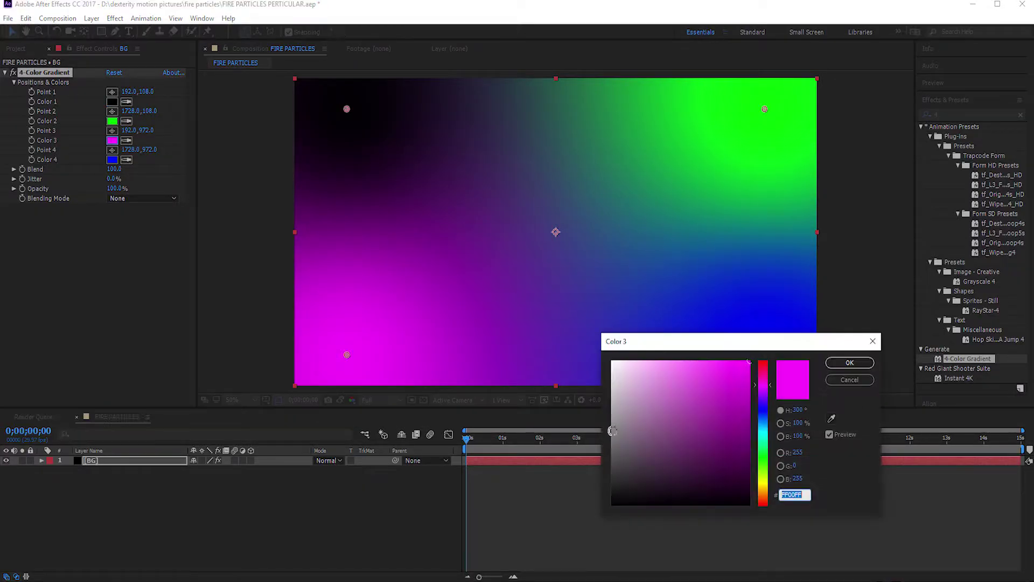
left_click_drag(614, 501, 598, 543)
left_click(850, 362)
left_click(112, 160)
left_click_drag(625, 488, 598, 543)
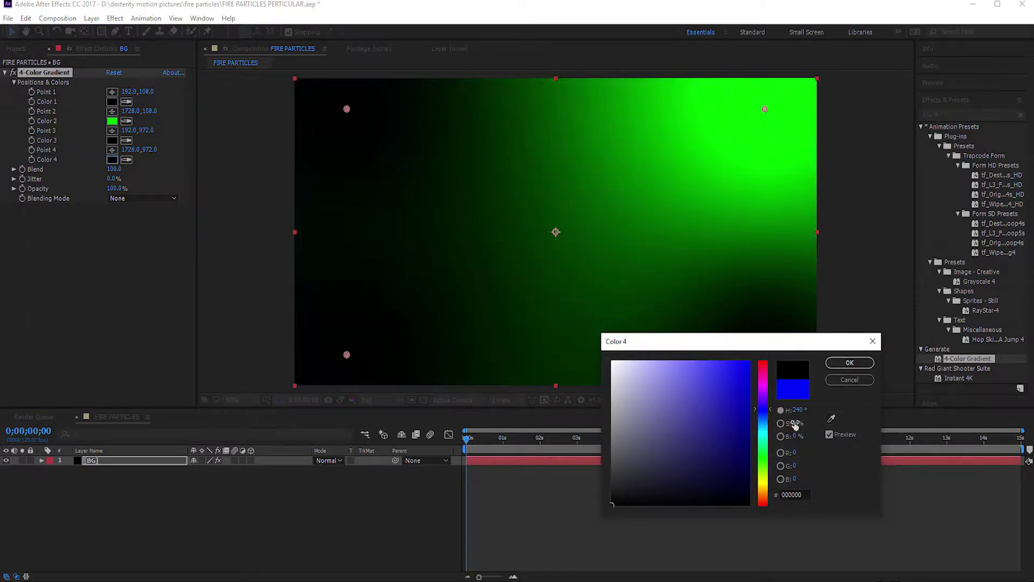
left_click(850, 362)
Step: Change Color 2 of the BG layer's gradient to a dark red
left_click(112, 121)
left_click_drag(764, 362, 765, 509)
left_click(752, 461)
left_click_drag(752, 461, 748, 435)
left_click(850, 363)
Step: Move gradient Point 2 beyond the frame's upper-right corner to about 2264, -528 and Point 4 to about 1360, 1012
scroll(633, 170, "down", 2)
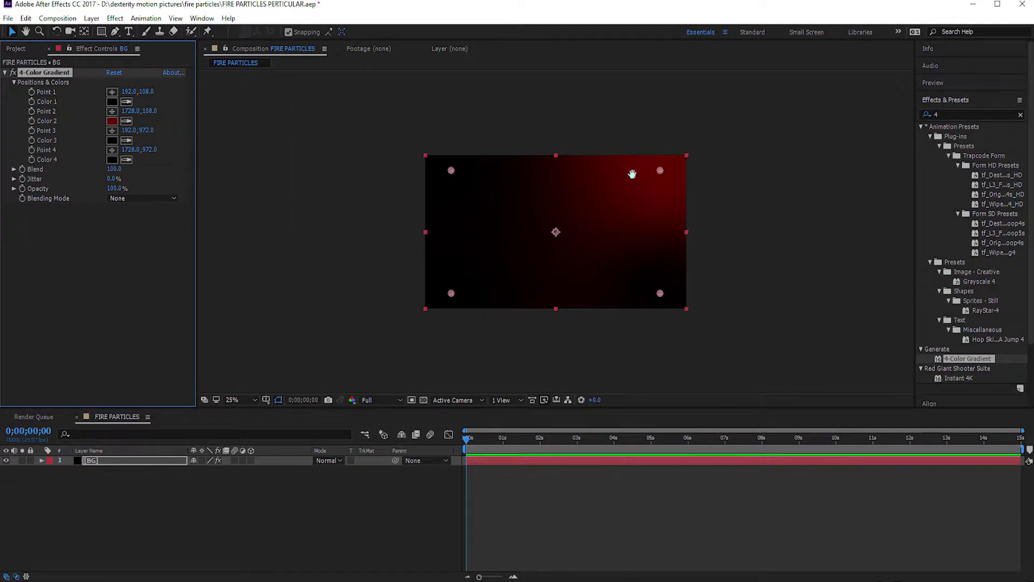
key("v")
left_click_drag(665, 183, 738, 90)
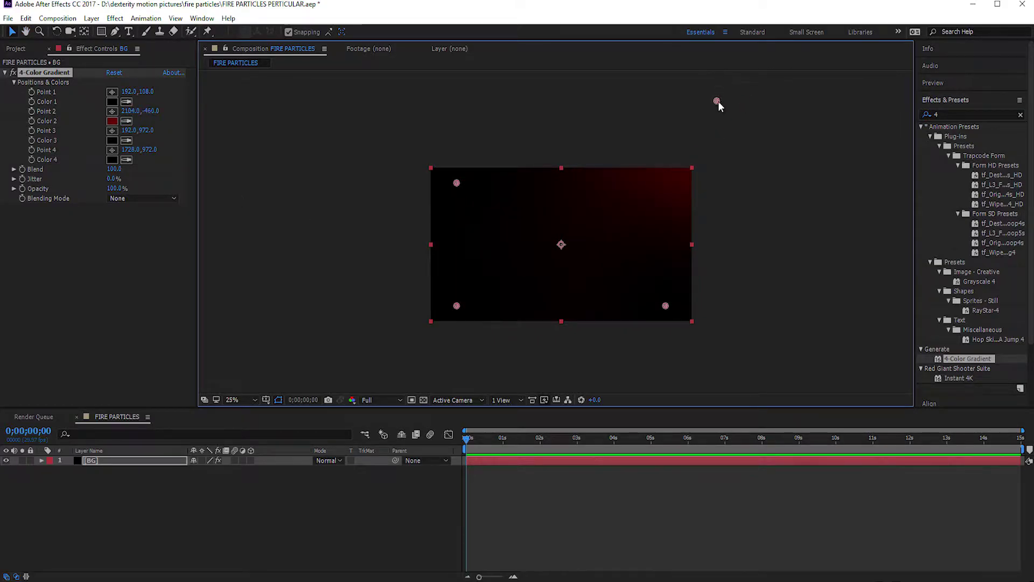
left_click_drag(665, 305, 641, 313)
left_click_drag(716, 100, 739, 93)
left_click_drag(616, 313, 617, 313)
key("period")
key("comma")
left_click(688, 474)
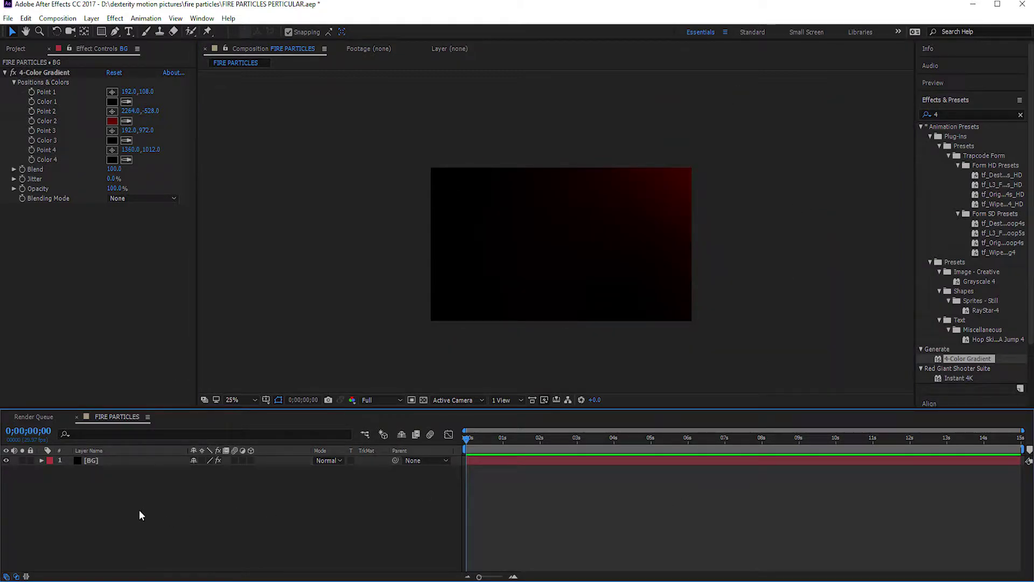
Step: Collapse the gradient settings and add a 1920 x 1080 black solid layer named FRACTAL NOISE above BG
left_click(4, 73)
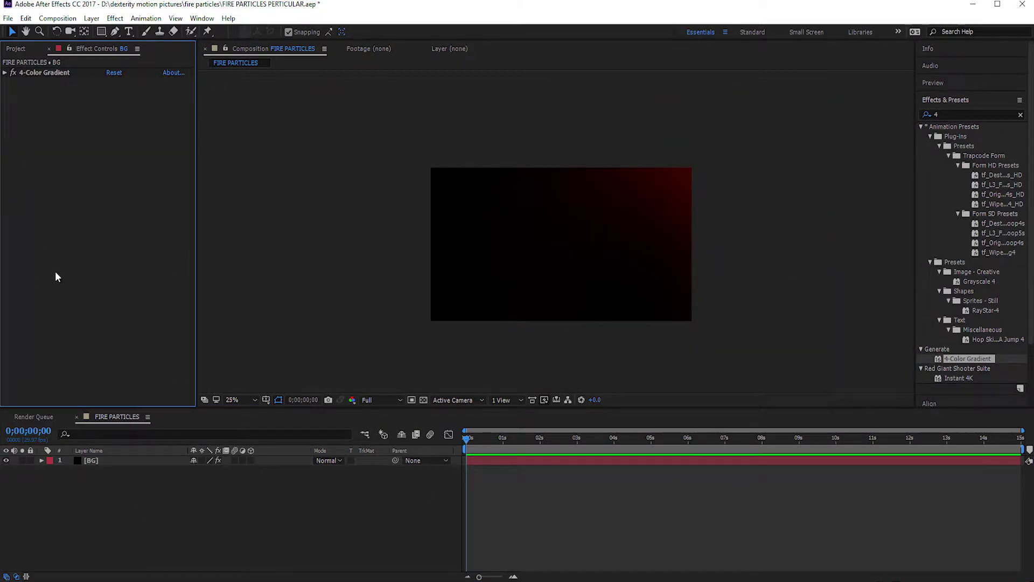
right_click(111, 483)
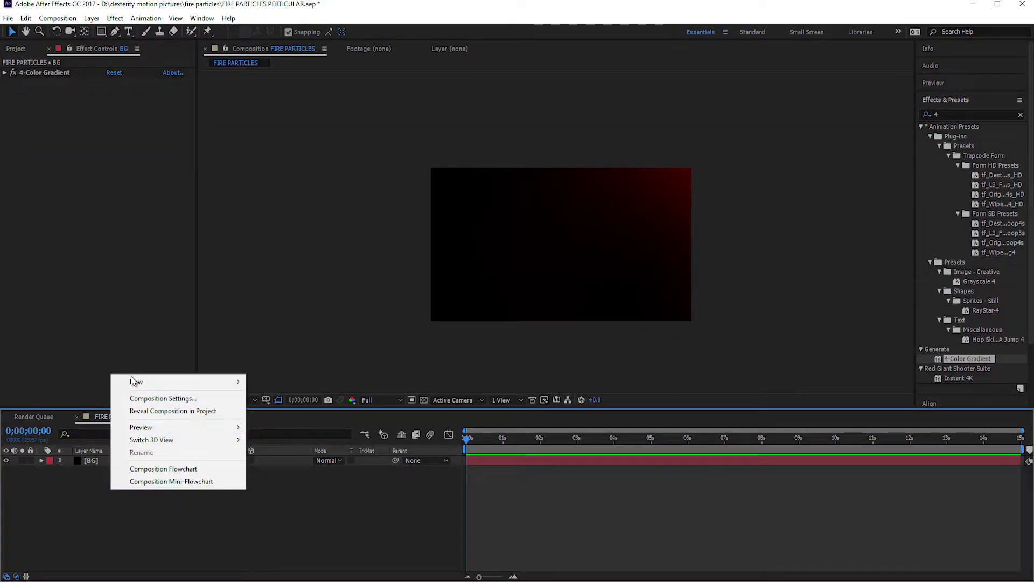
mouse_move(134, 382)
left_click(268, 412)
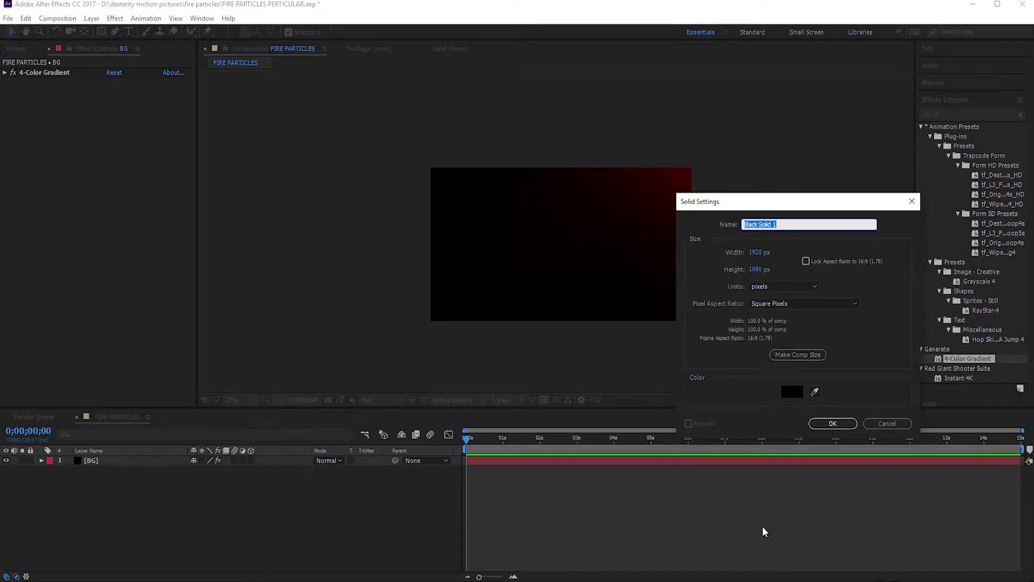
type("r")
key("Return")
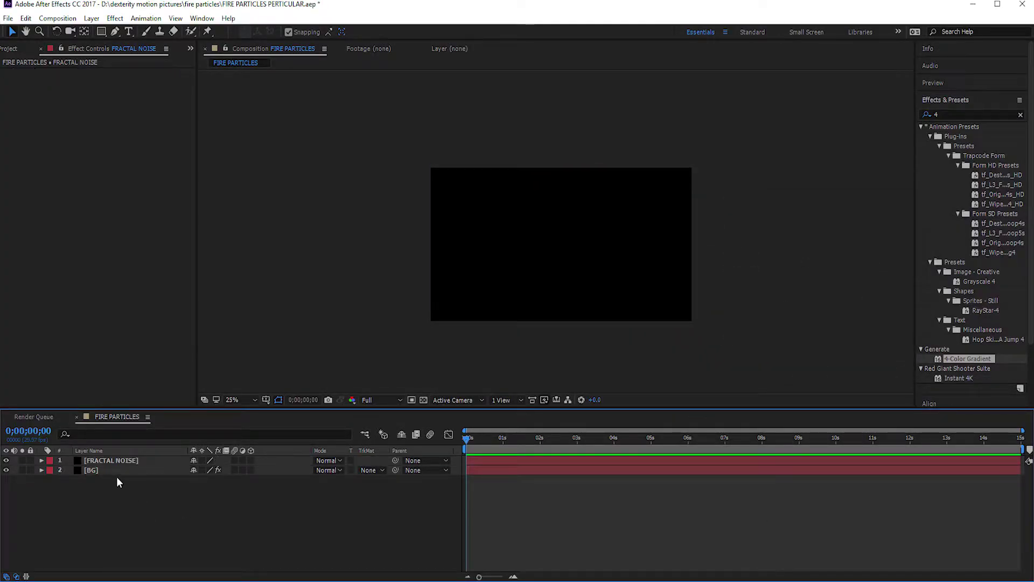
Step: Find the Fractal Noise effect and apply it to the FRACTAL NOISE layer
left_click(102, 460)
left_click(197, 490)
left_click(100, 461)
left_click(969, 114)
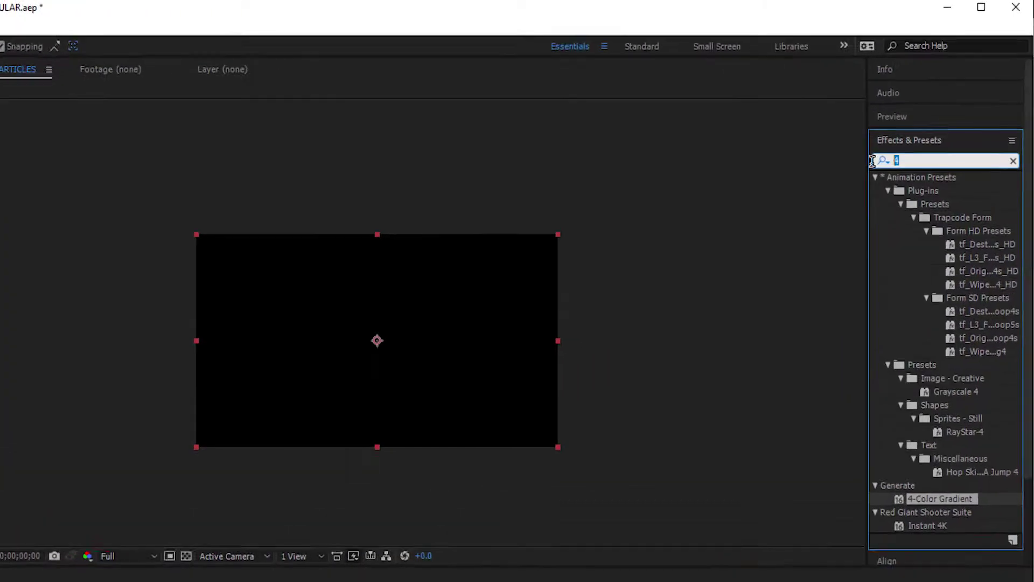
type("frac")
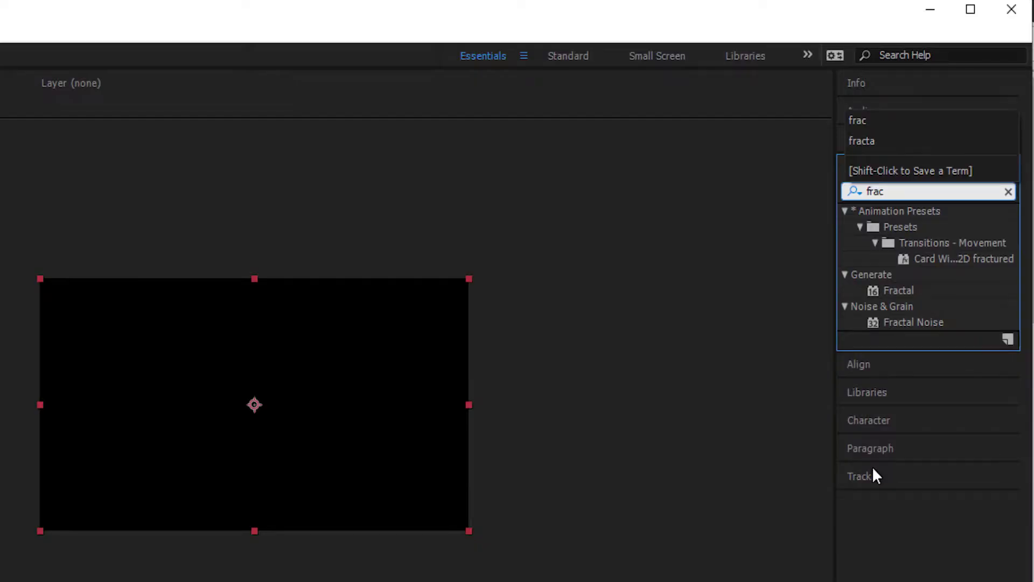
left_click_drag(914, 322, 125, 468)
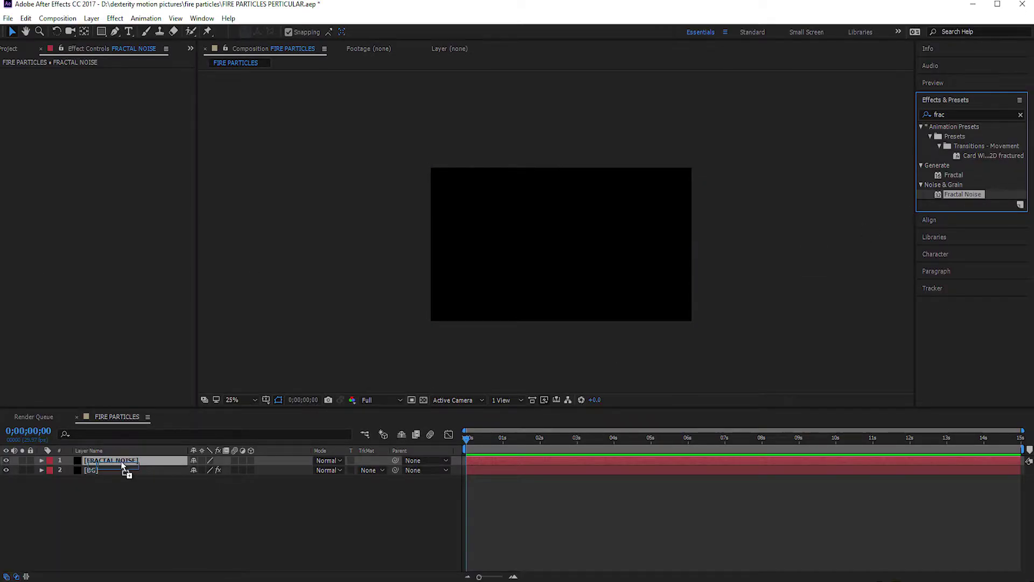
Step: Set the Fractal Noise effect's fractal type to Dynamic Progressive and its noise type to Spline
key("period")
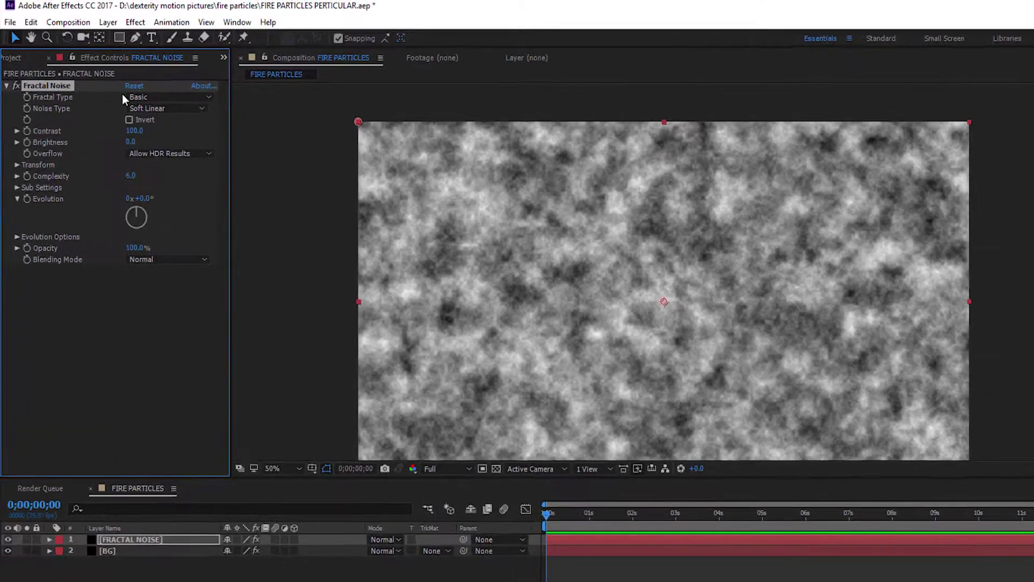
left_click(114, 82)
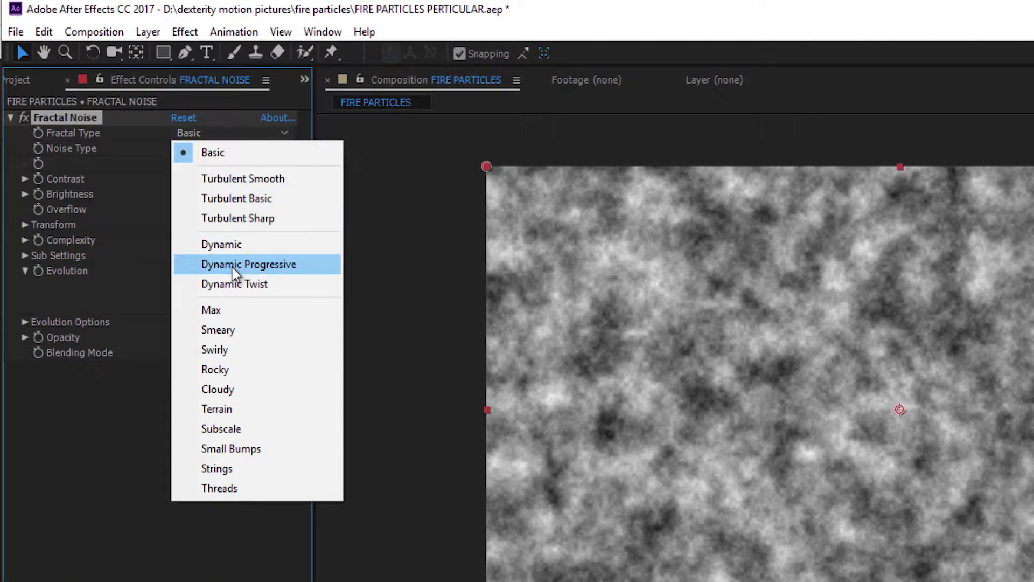
left_click(253, 265)
left_click(212, 150)
left_click(218, 227)
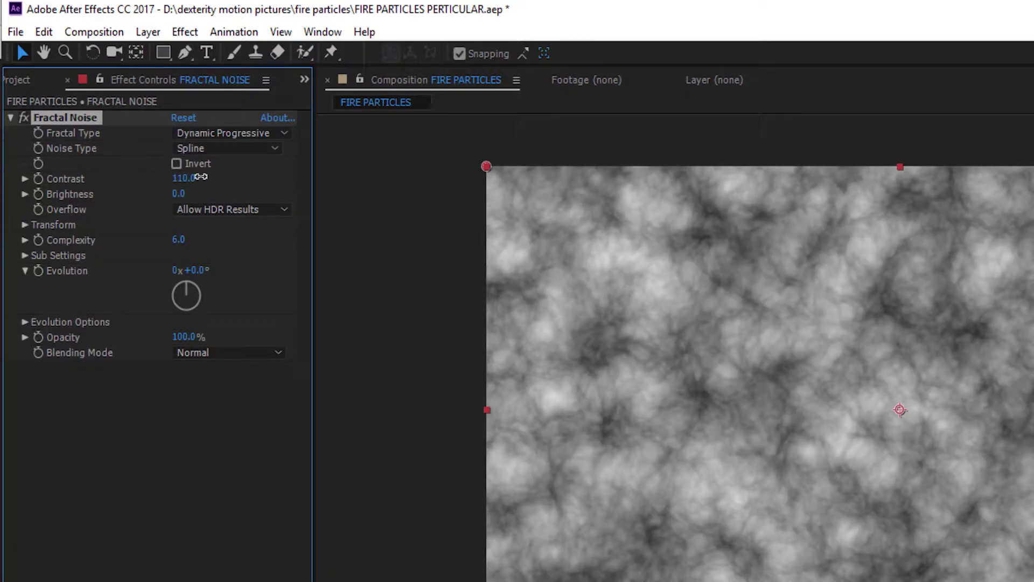
Step: Invert the fractal noise and set its contrast to 166 and brightness to -14
left_click_drag(184, 179, 189, 171)
left_click(177, 164)
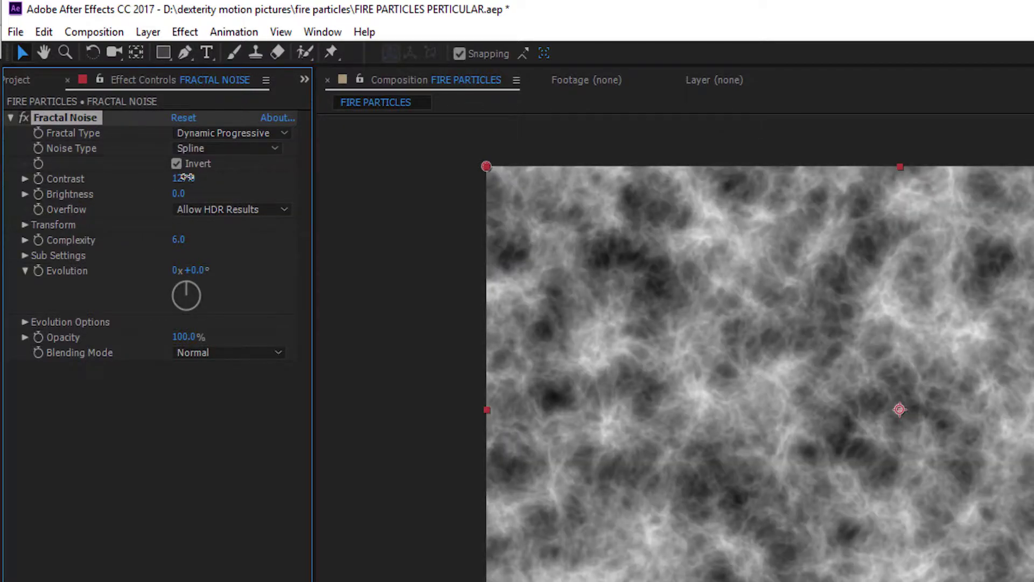
left_click_drag(184, 178, 161, 192)
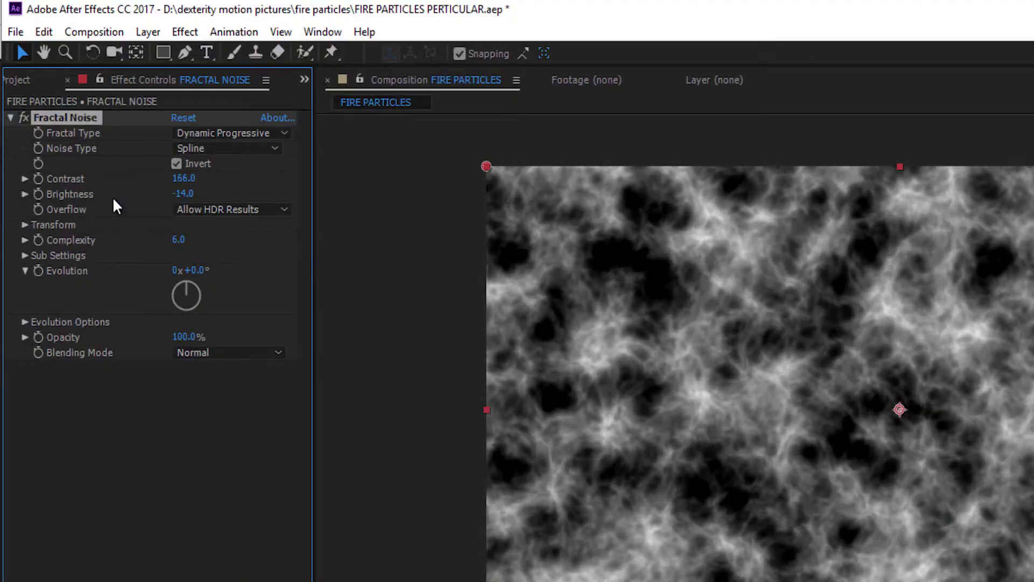
Step: Set the fractal noise scale to 152, complexity to 15, sub influence to 70.5, sub scaling to 53.2 and sub rotation to 45°
left_click(25, 225)
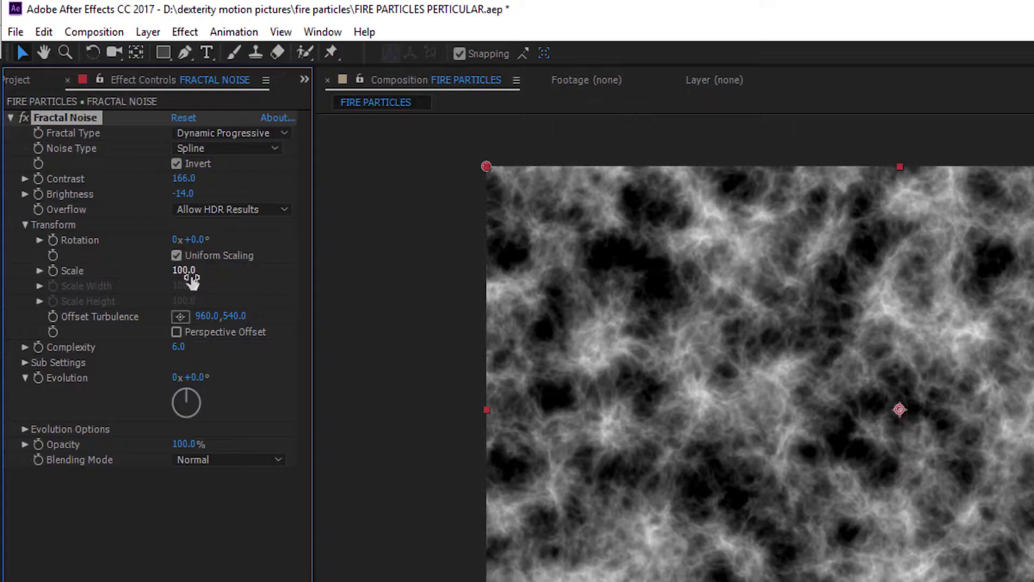
left_click_drag(171, 270, 209, 277)
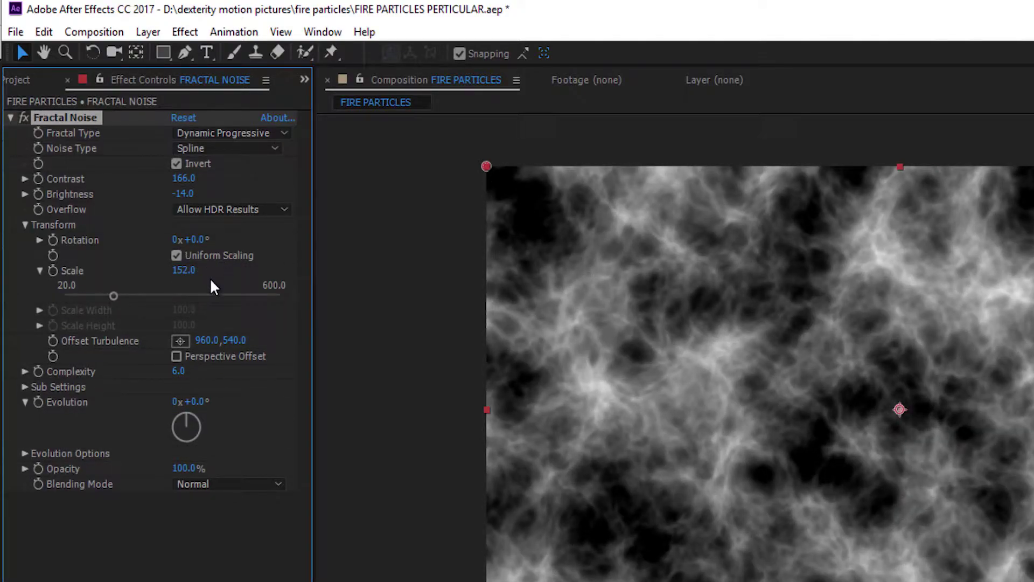
left_click(24, 386)
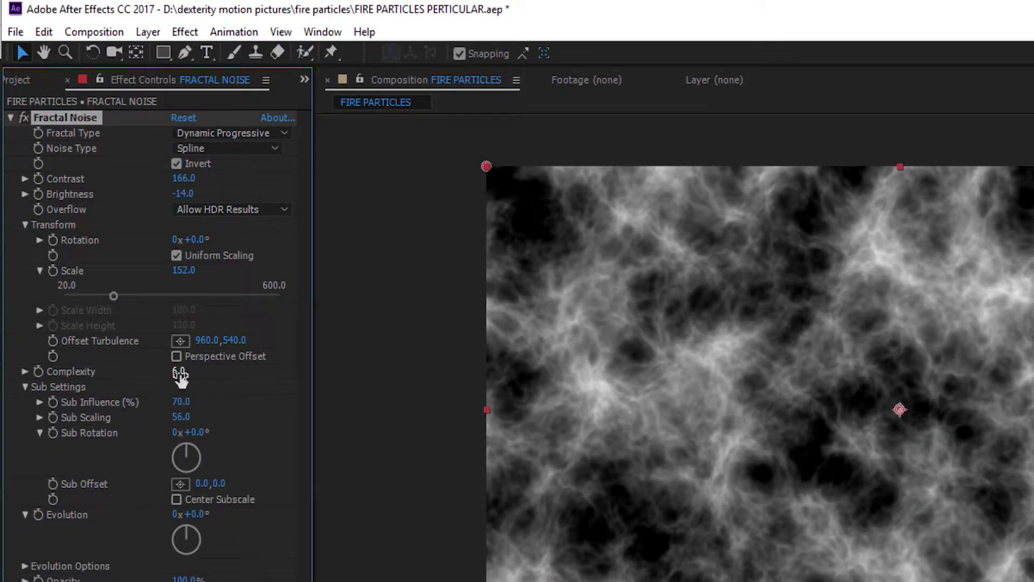
left_click_drag(180, 377, 206, 415)
mouse_move(190, 451)
left_mouse_down()
mouse_move(183, 460)
mouse_move(189, 452)
left_mouse_up()
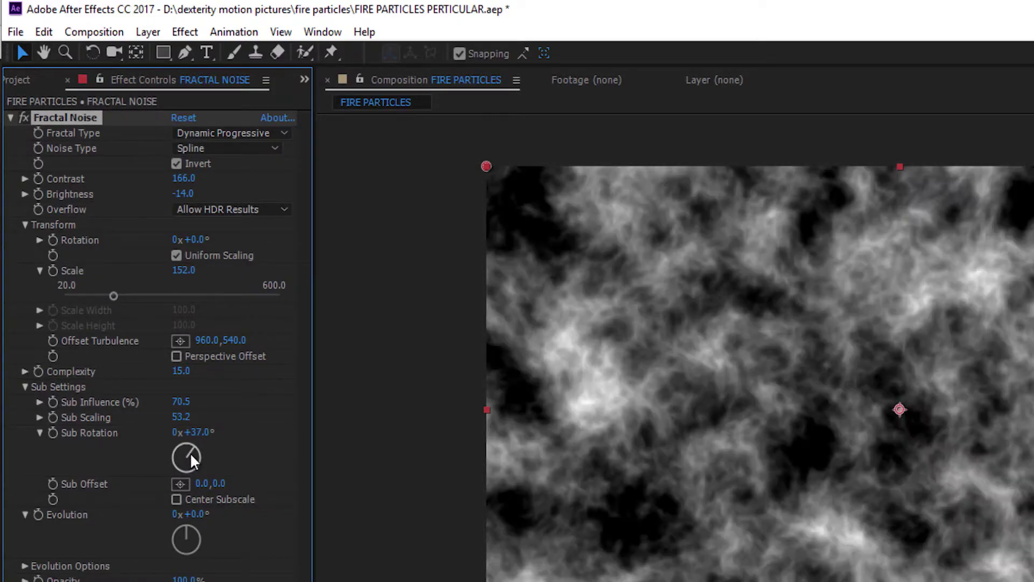
Step: Raise the fractal noise contrast to 178 and return the current time to 0;00;00;00
left_click_drag(189, 178, 195, 178)
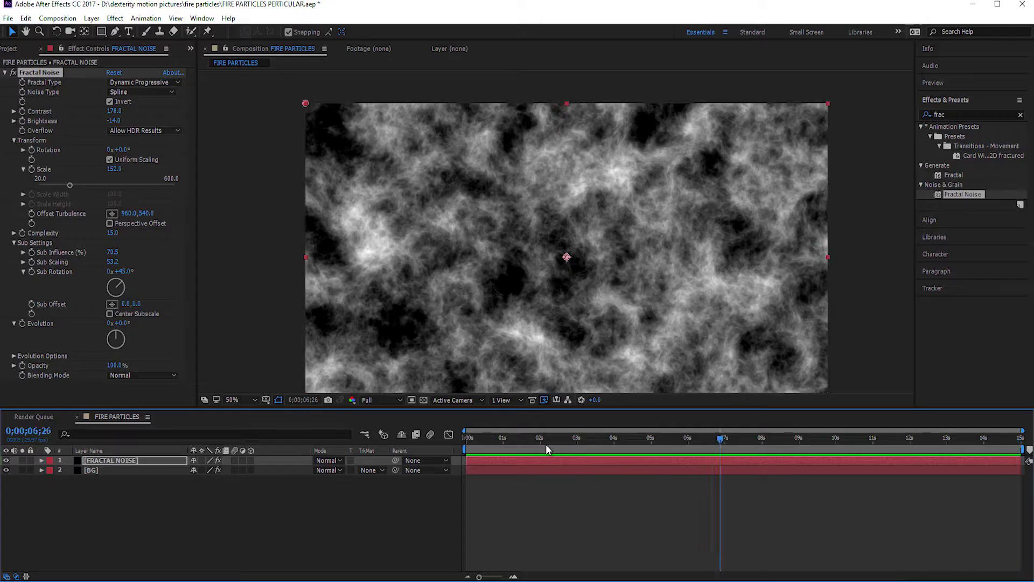
left_click_drag(545, 444, 457, 442)
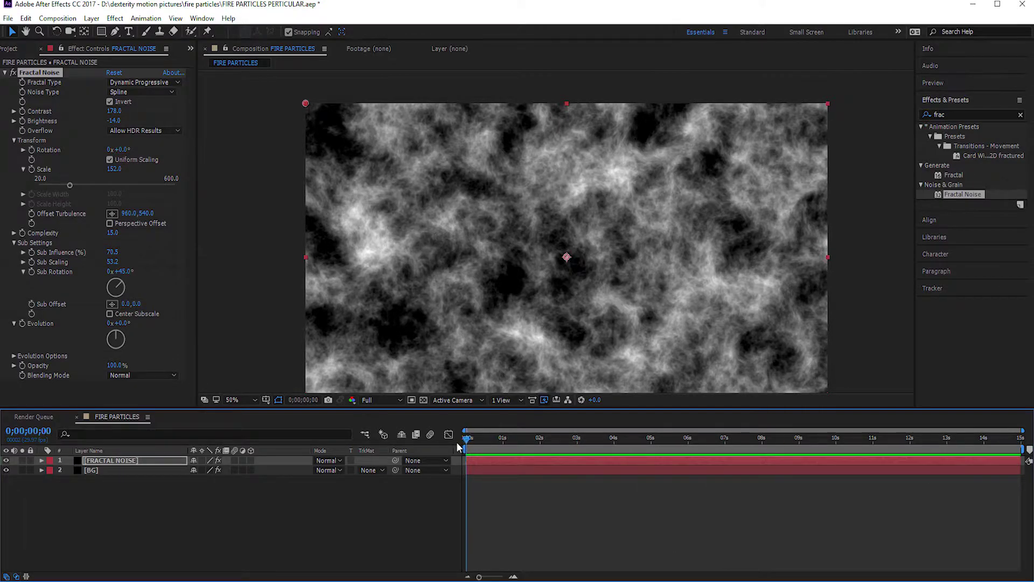
Step: Keyframe the fractal noise Evolution from 0° at the first frame to 1x+116° at 0;00;14;29, and preview the motion
left_click(21, 322)
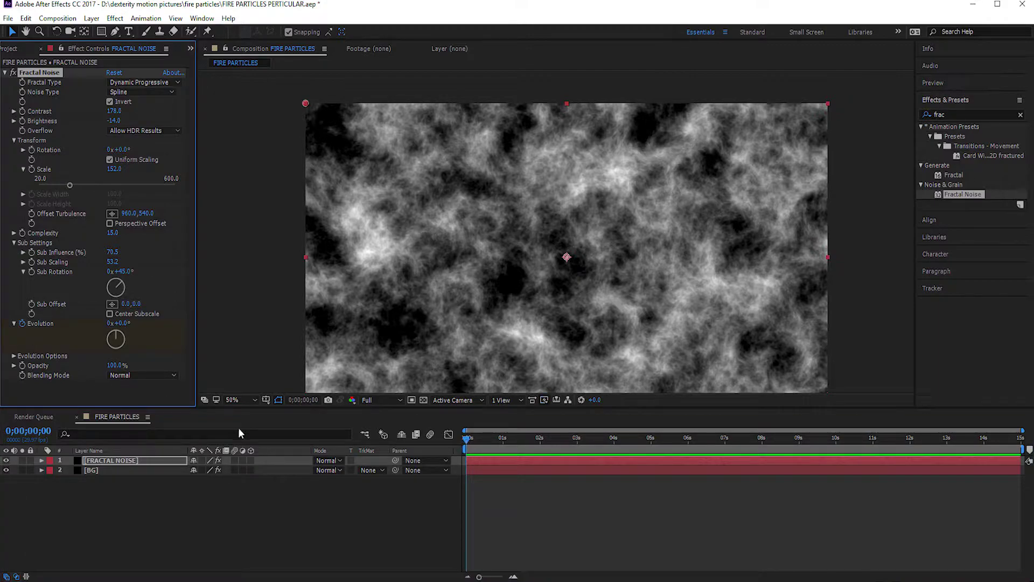
left_click_drag(467, 443, 1030, 439)
mouse_move(119, 338)
left_mouse_down()
mouse_move(112, 351)
mouse_move(105, 331)
mouse_move(129, 345)
left_mouse_up()
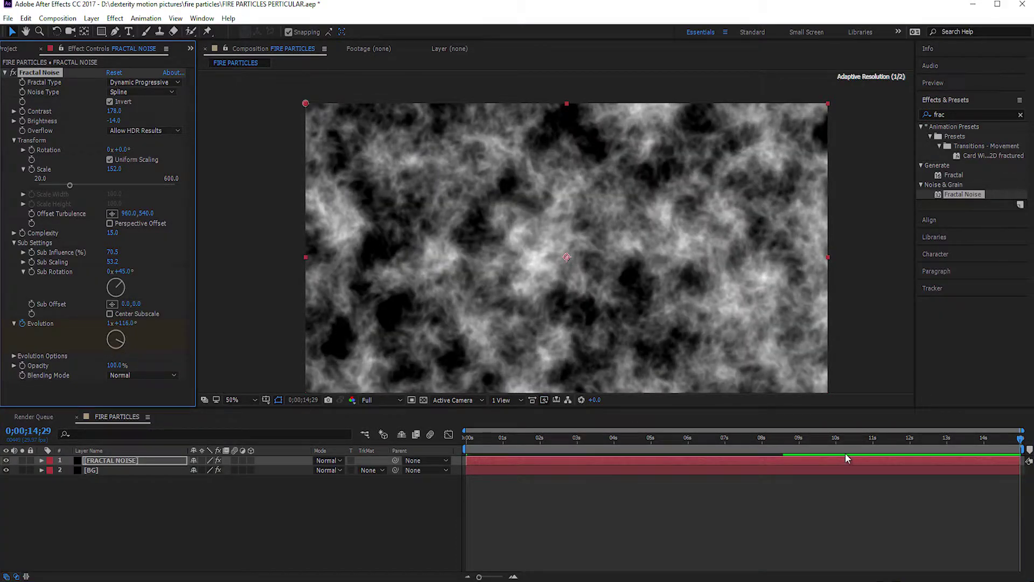
left_click(589, 497)
key("space")
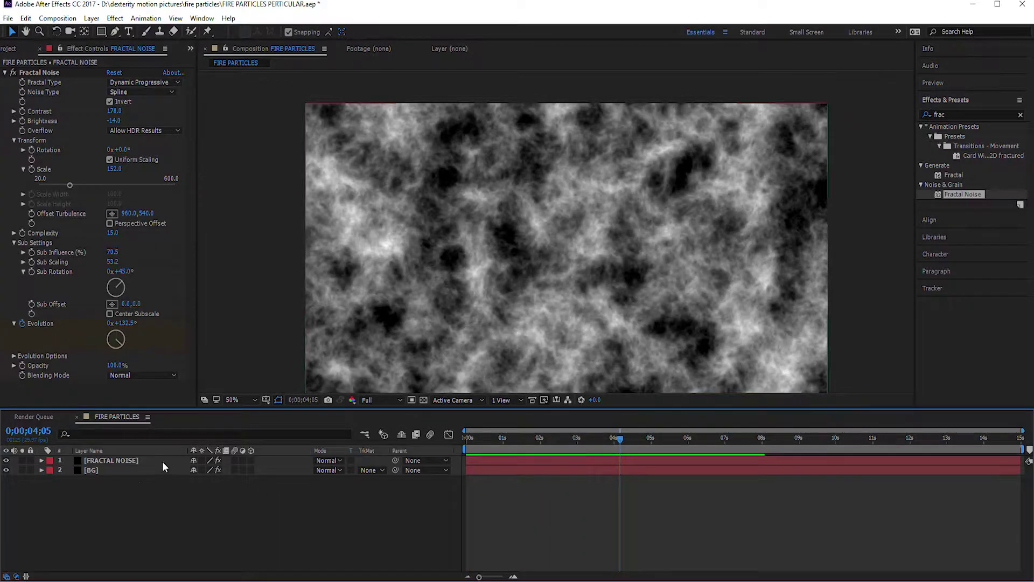
Step: Set the FRACTAL NOISE layer's blending mode to Classic Color Dodge and scrub through the composition
left_click(112, 460)
left_click(327, 460)
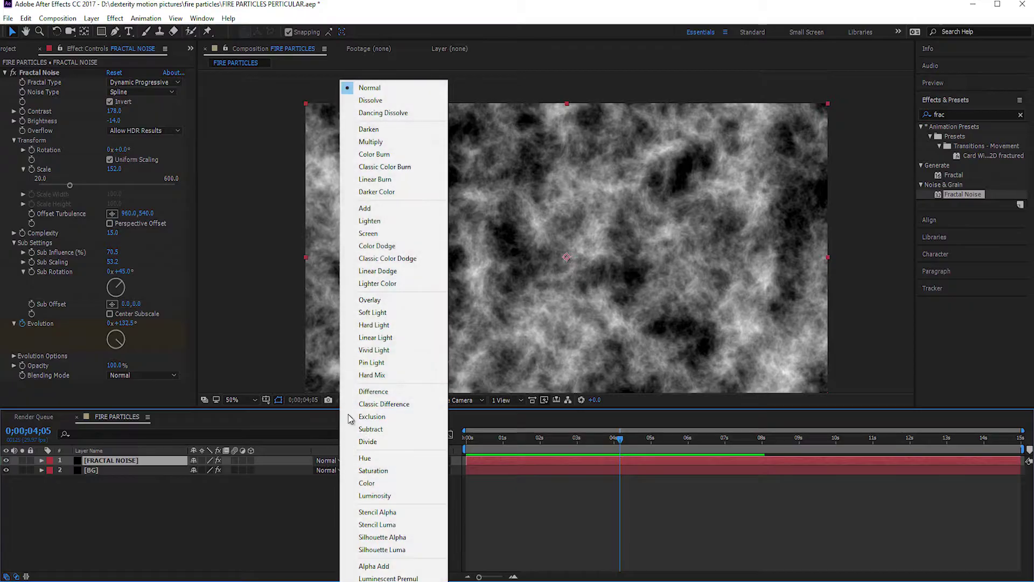
left_click(392, 258)
left_click_drag(484, 445, 780, 457)
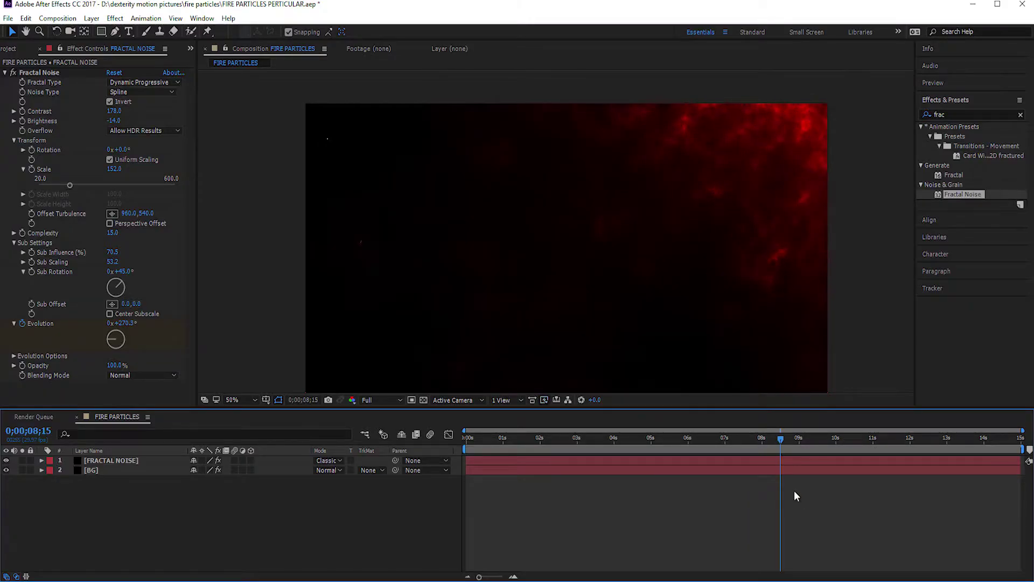
Step: Lower the fractal noise contrast to 158 and check the animation at several times and zoom levels
left_click(755, 461)
left_click_drag(113, 111, 101, 111)
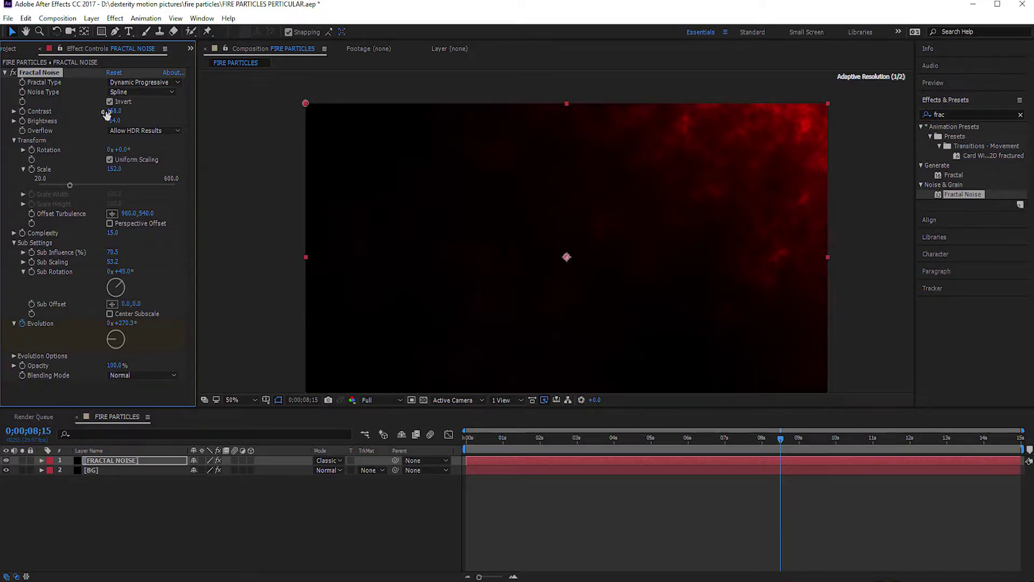
left_click_drag(487, 439, 850, 462)
key("space")
left_click_drag(617, 238, 607, 202)
key("comma")
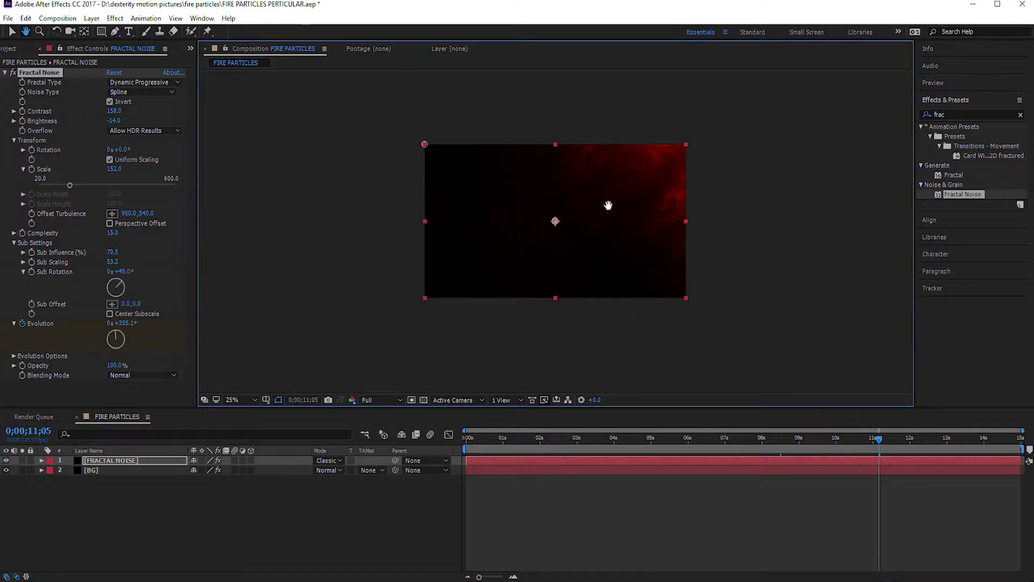
left_click(598, 517)
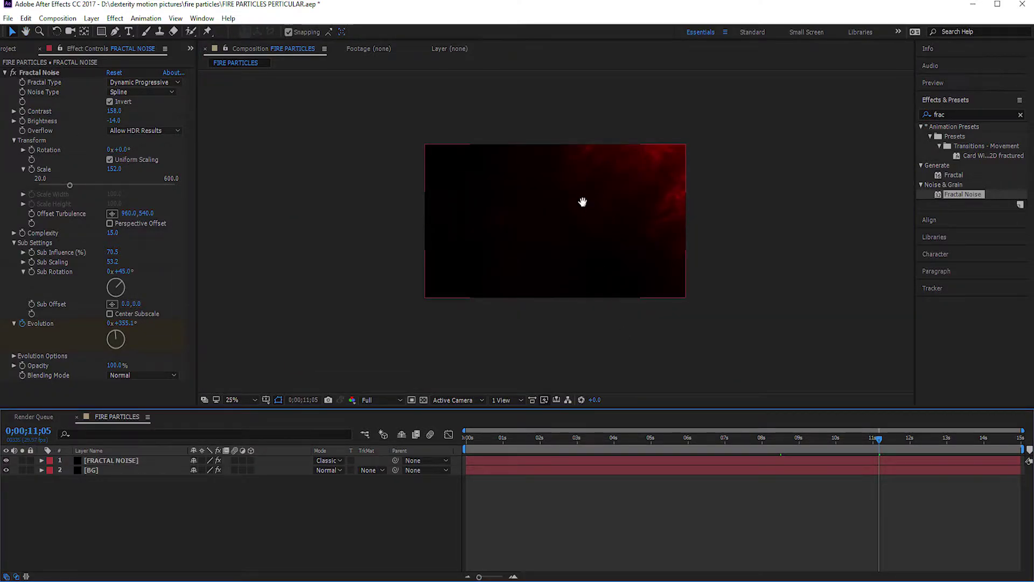
left_click_drag(584, 203, 595, 204)
left_click_drag(878, 438, 540, 448)
key("period")
key("period")
key("comma")
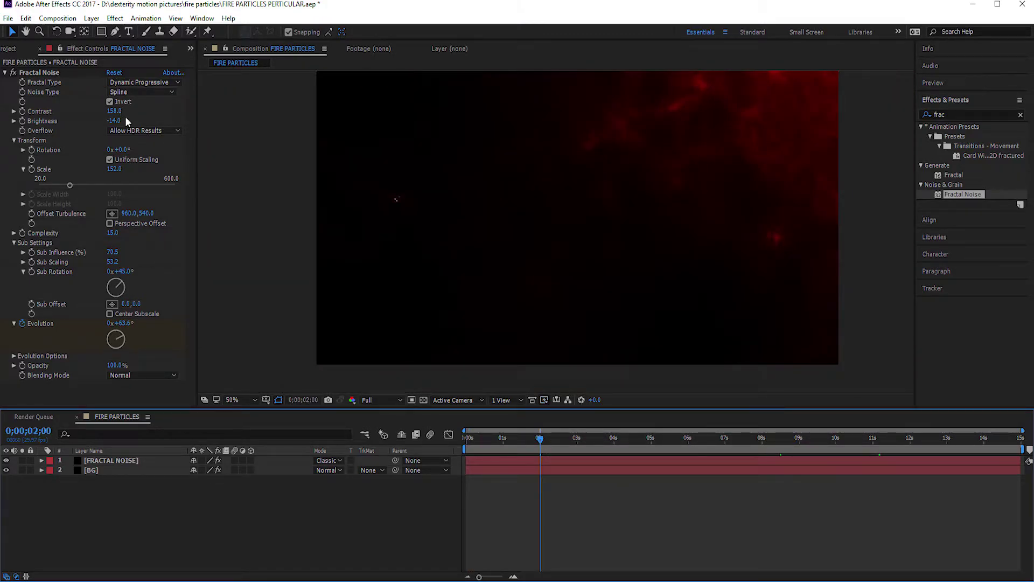
Step: Set the fractal noise contrast to 128 and preview the composition
left_click_drag(110, 111, 108, 110)
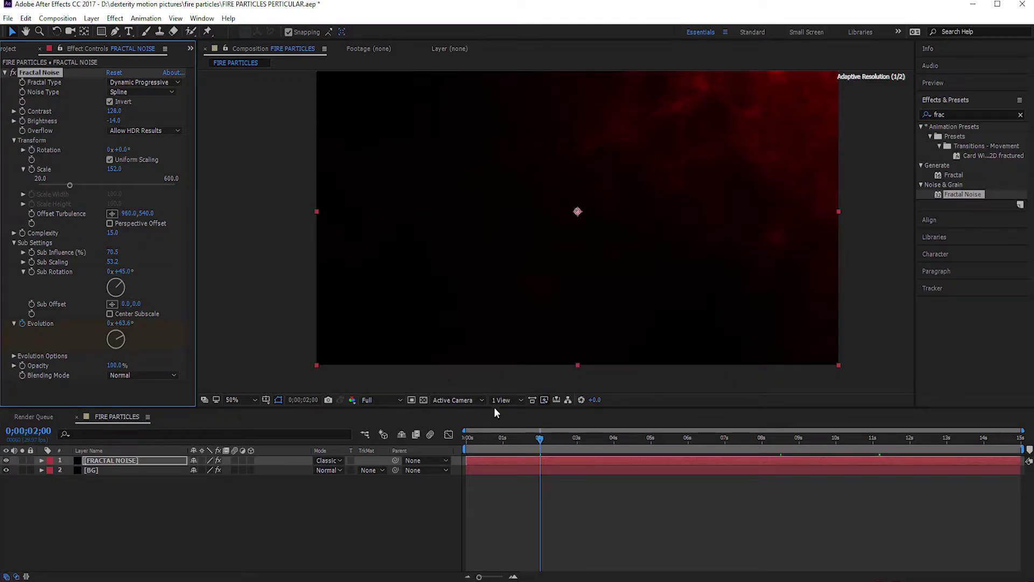
left_click_drag(480, 440, 542, 437)
key("comma")
key("comma")
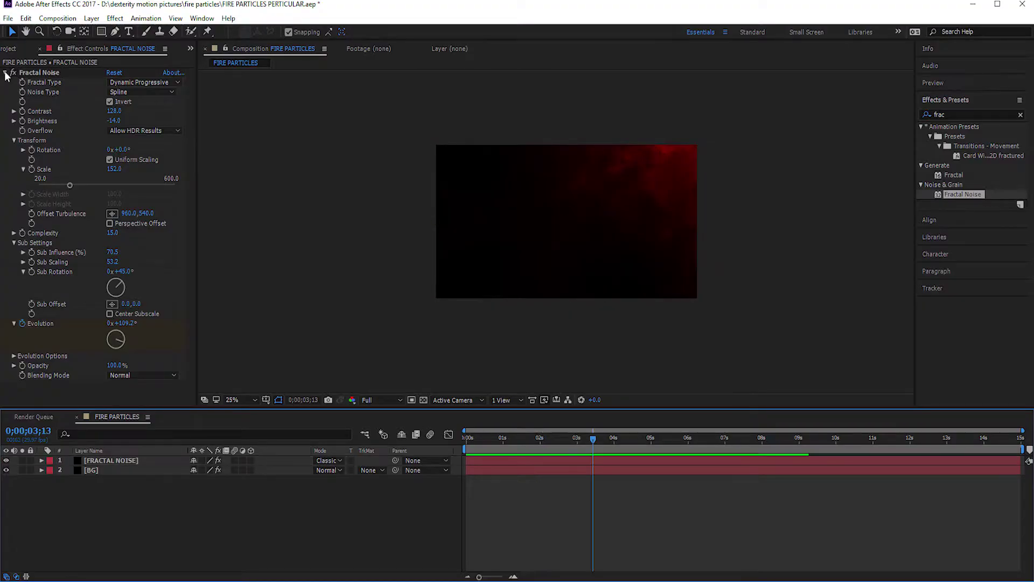
Step: Create a black 1920 × 1080 px solid named MAIN PARTICLES
left_click(177, 553)
right_click(135, 518)
mouse_move(171, 409)
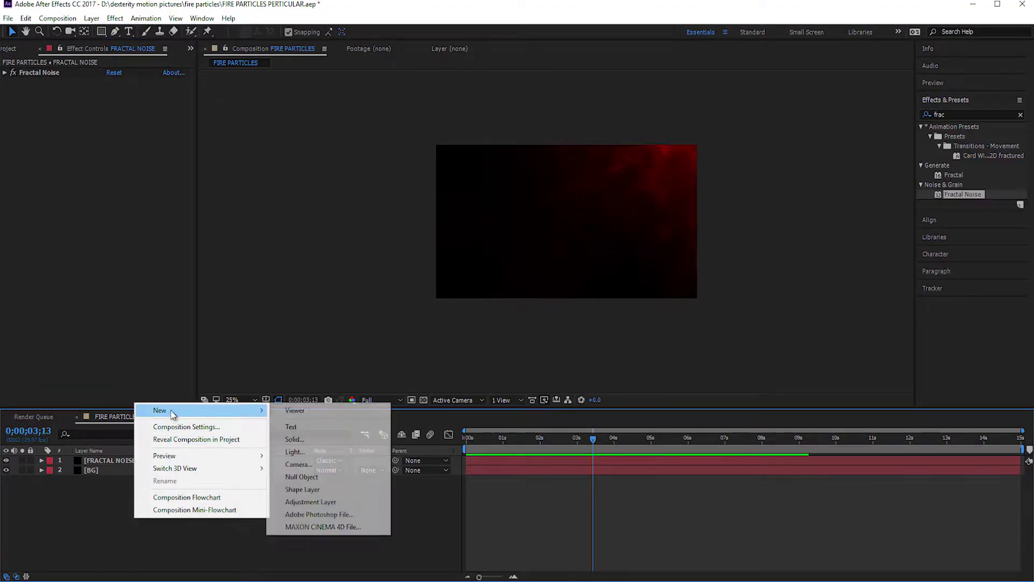
left_click(317, 445)
type("M")
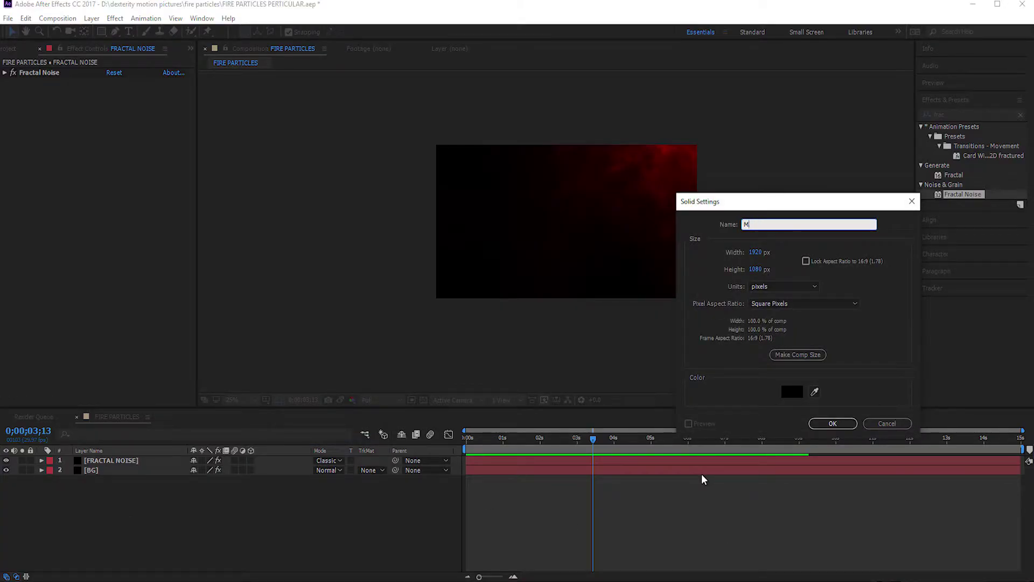
type("AIN PARTICLES")
left_click(833, 423)
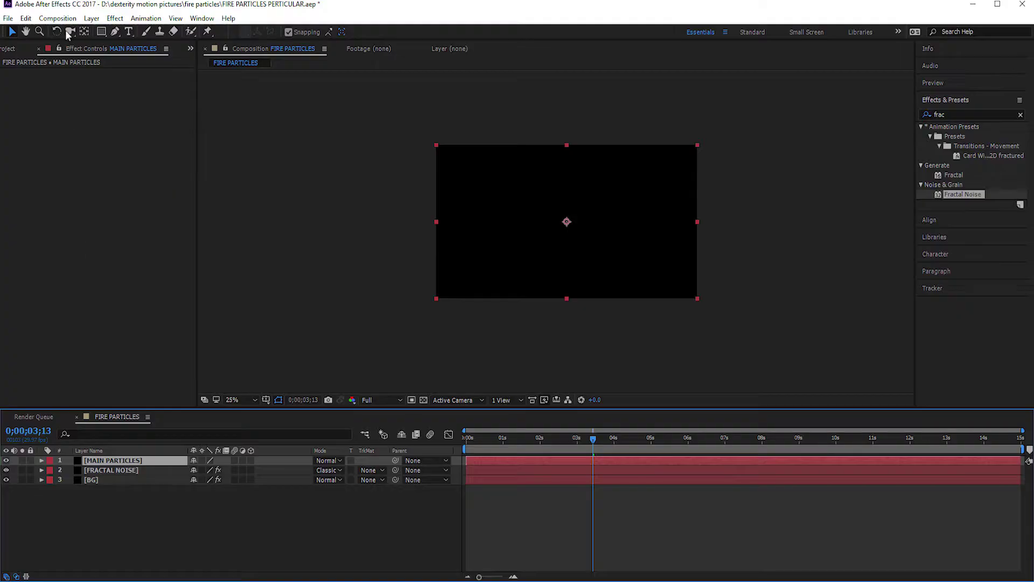
Step: Apply the Trapcode Particular effect to the MAIN PARTICLES layer and move the current time to 0;00;05;22
left_click(114, 17)
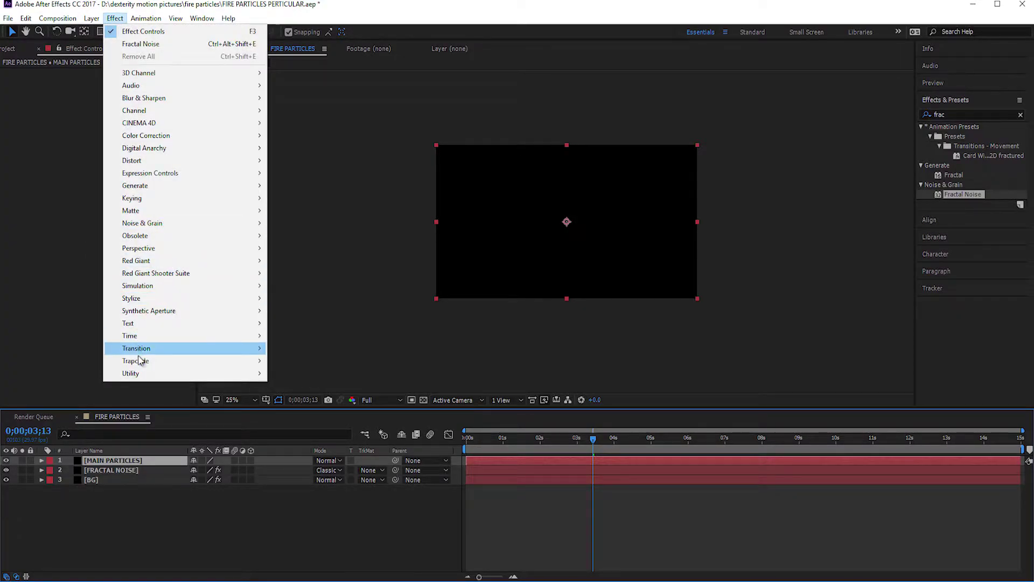
mouse_move(138, 360)
left_click(305, 411)
left_click_drag(626, 422, 678, 422)
Step: Place the Particular emitter at the composition's lower-left corner, at about -13, 1076, and check the emission over time
left_click(14, 93)
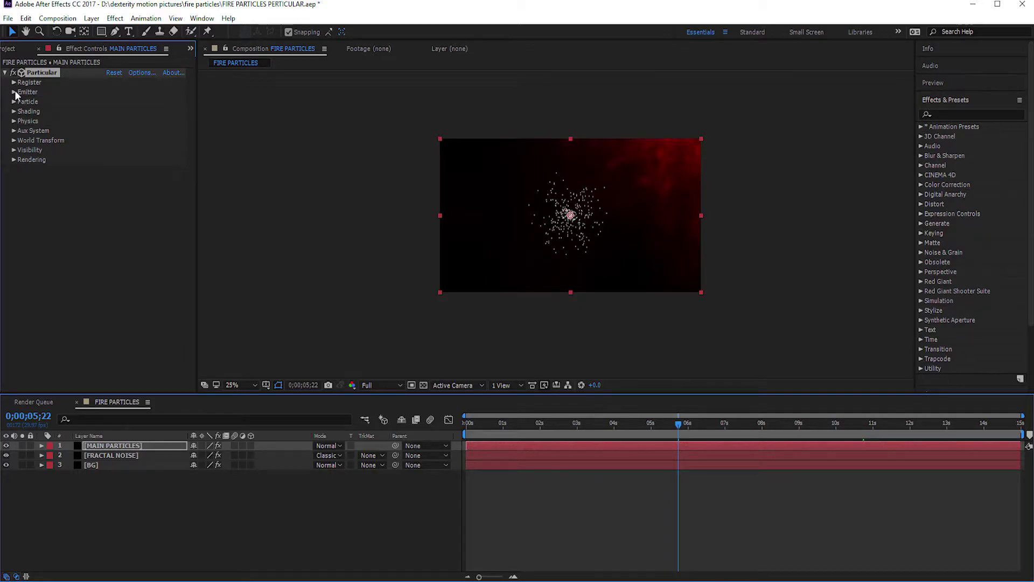
left_click_drag(129, 120, 81, 119)
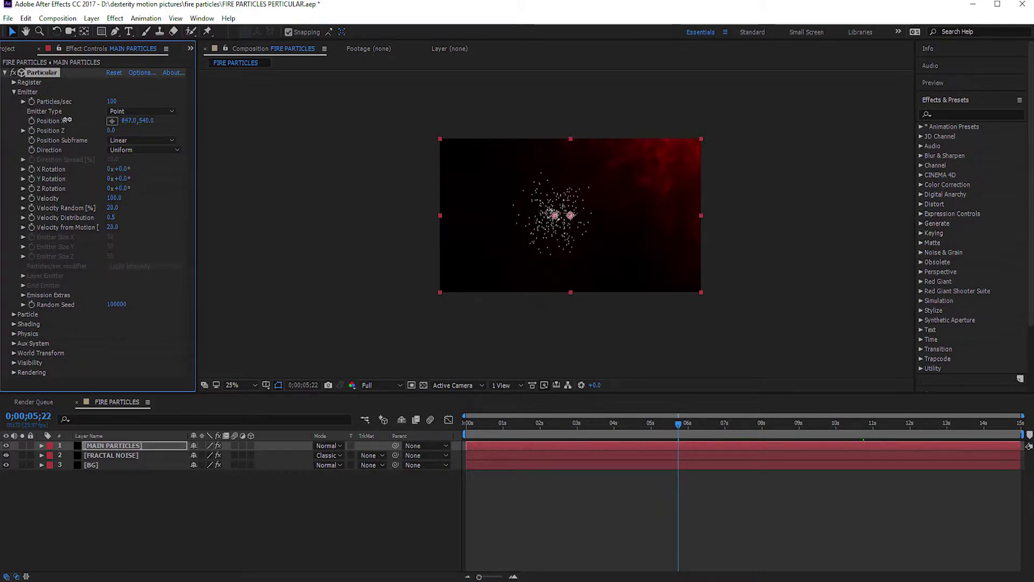
left_click_drag(555, 216, 439, 291)
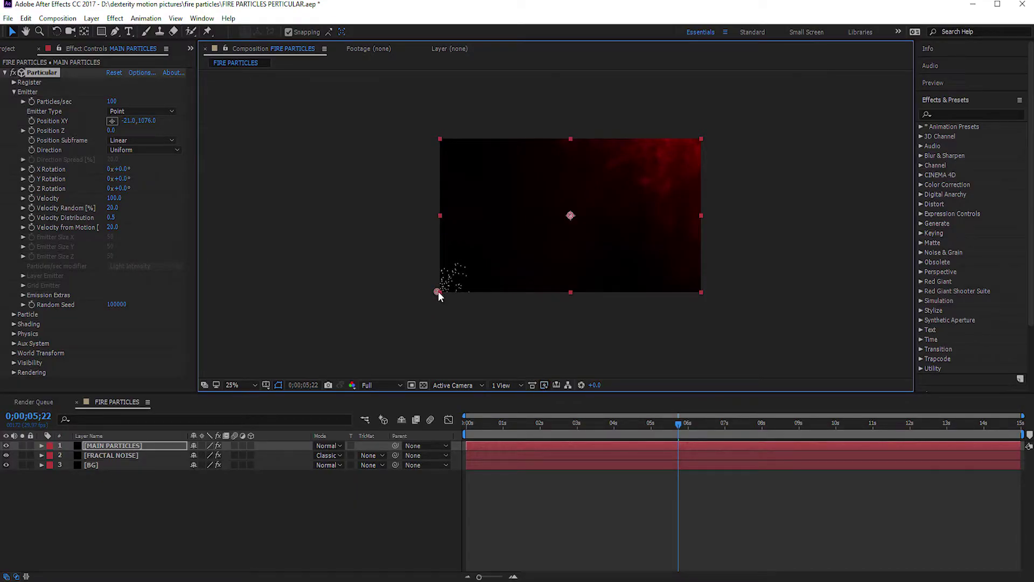
left_click(477, 427)
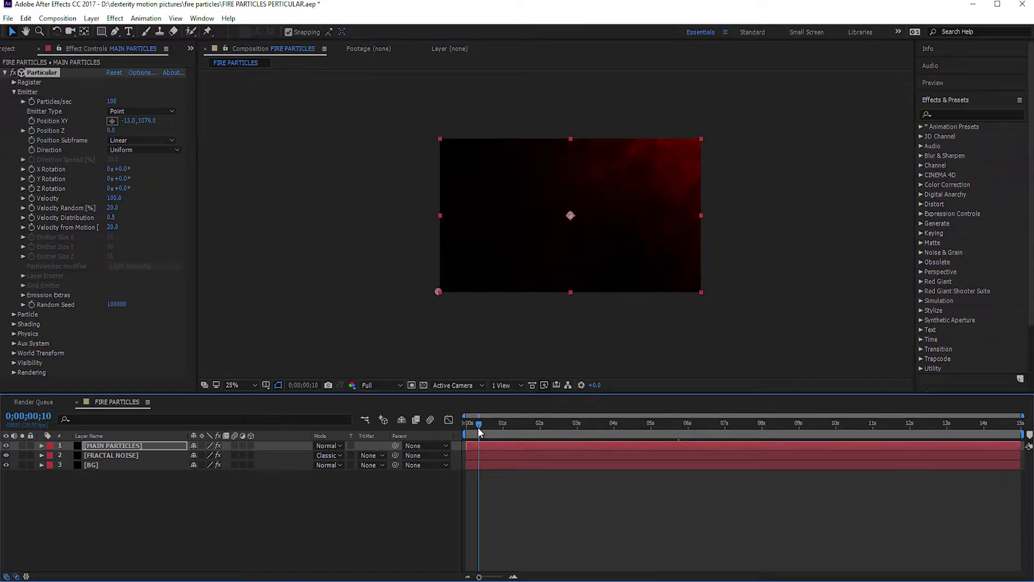
key("period")
left_click(358, 300)
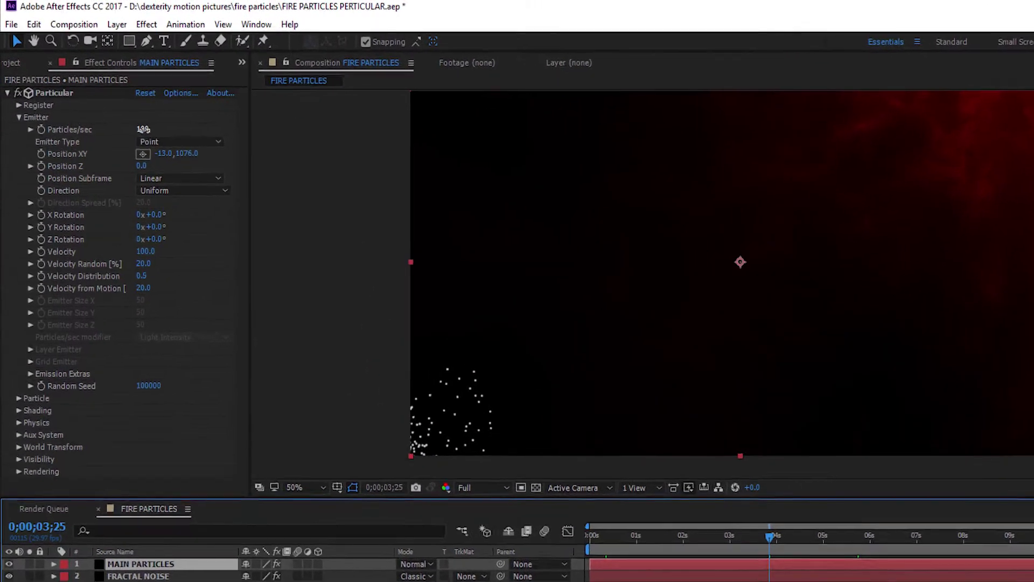
Step: Set the emitter to 200 particles per second with a velocity of 150
left_click(143, 129)
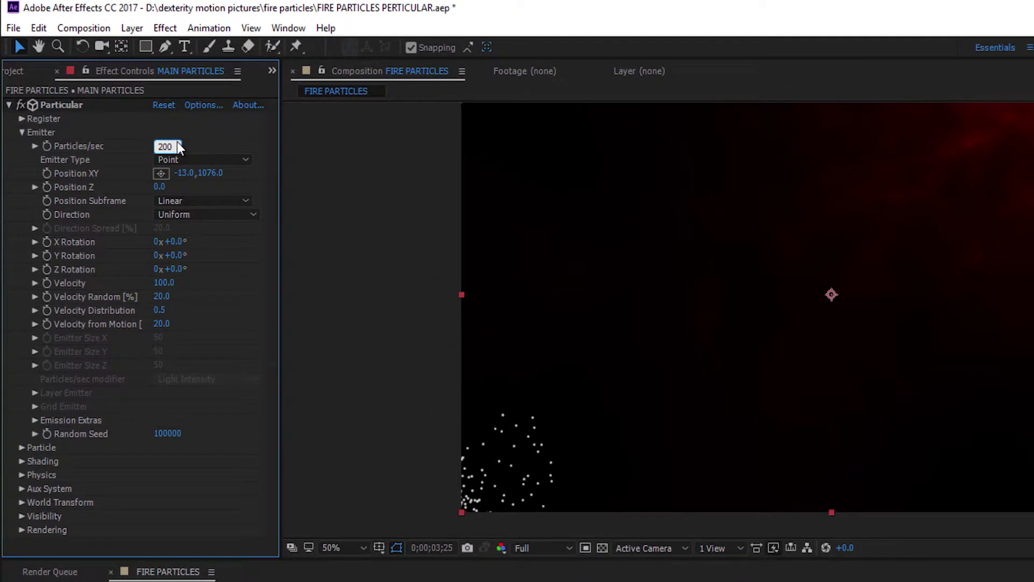
type("200")
key("Return")
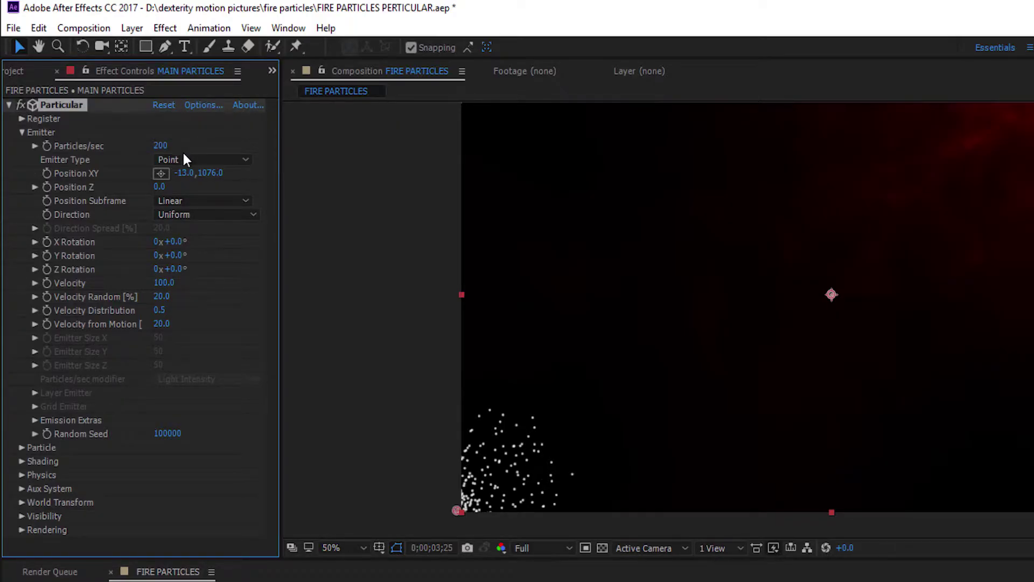
left_click(164, 283)
key("Return")
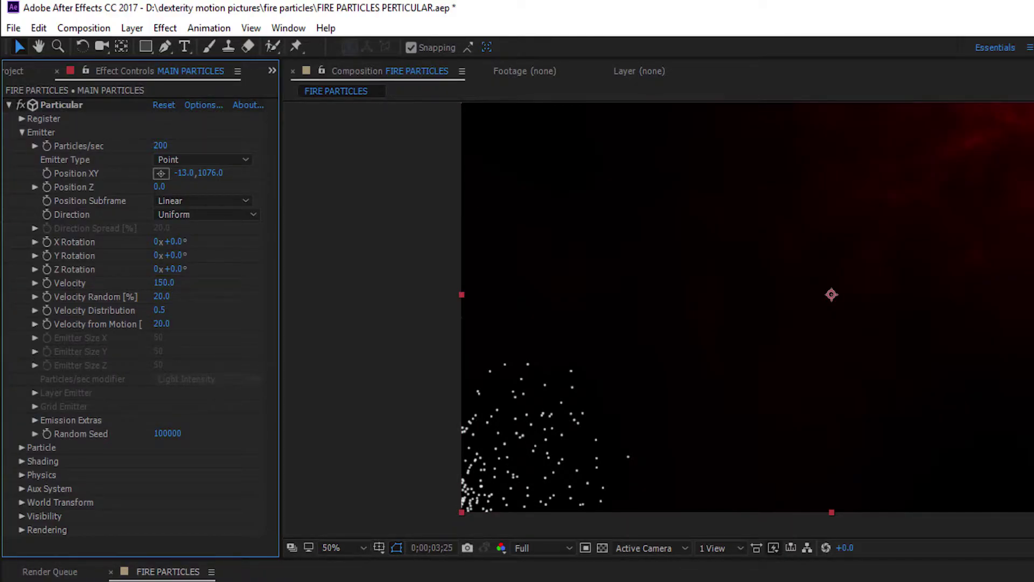
key("space")
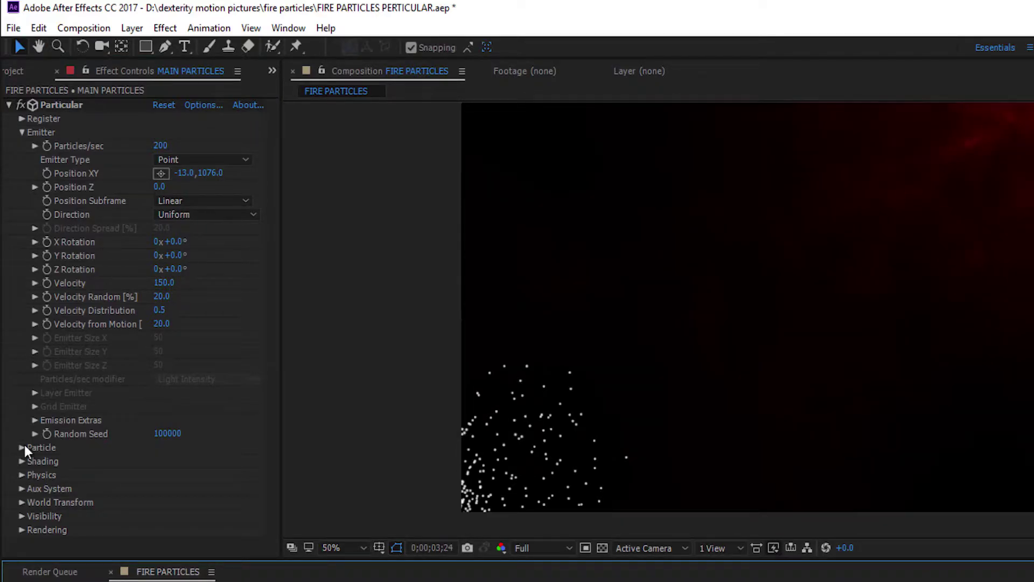
Step: Set the particle life to 3.8 seconds and Life Random to 100%
left_click(22, 448)
scroll(16, 447, "down", 3)
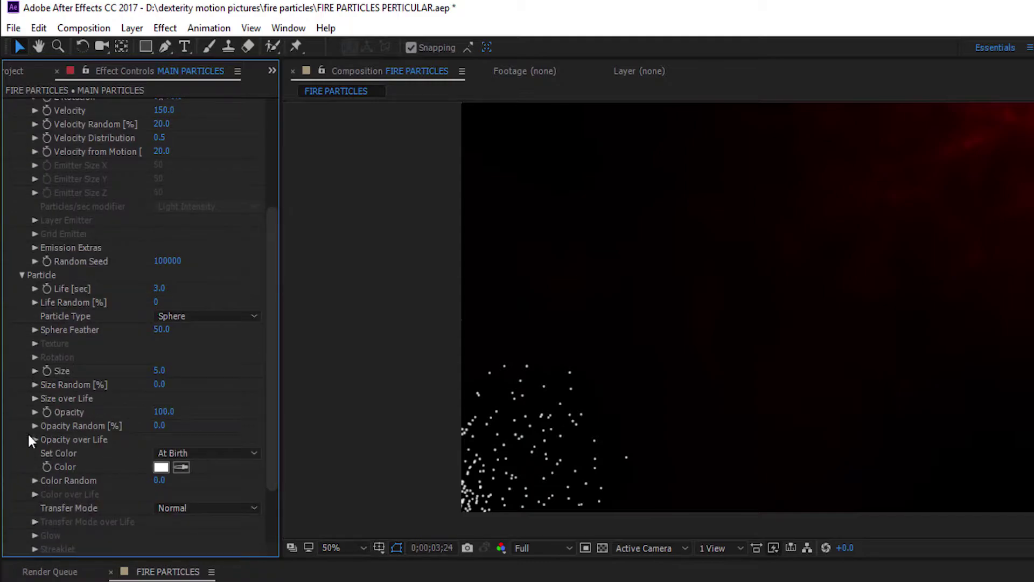
type("3.0")
key("BackSpace")
type("8")
left_click(156, 302)
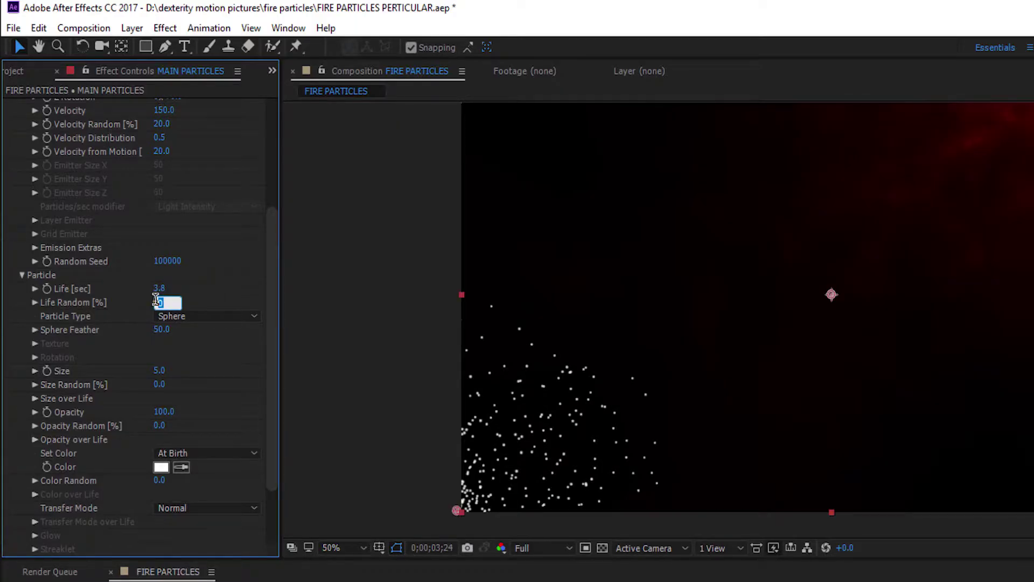
type("100")
key("Return")
Step: Set the particle size to 1 and Size Random to 100%
left_click(160, 370)
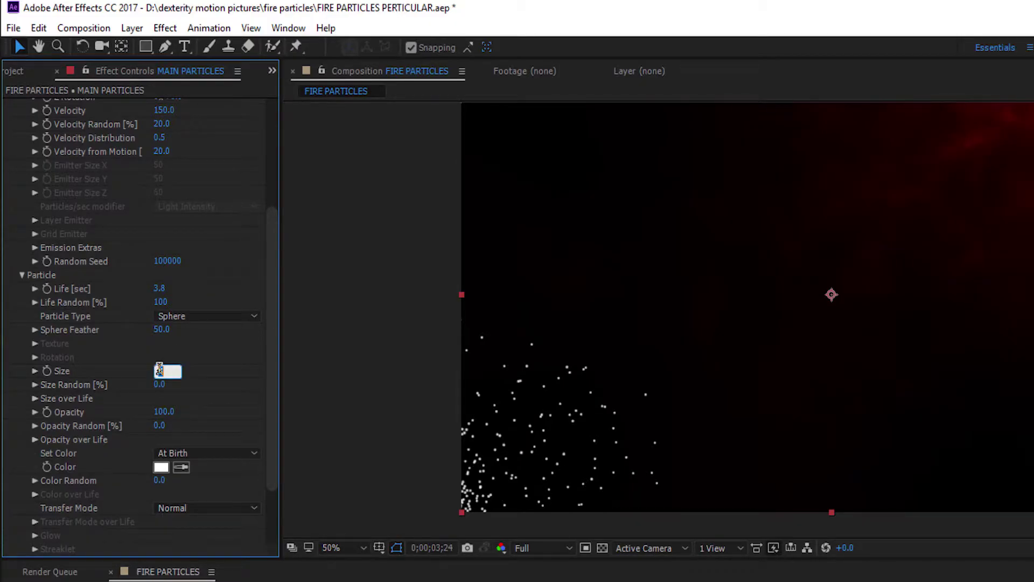
type("1")
key("Return")
key("Page_Up")
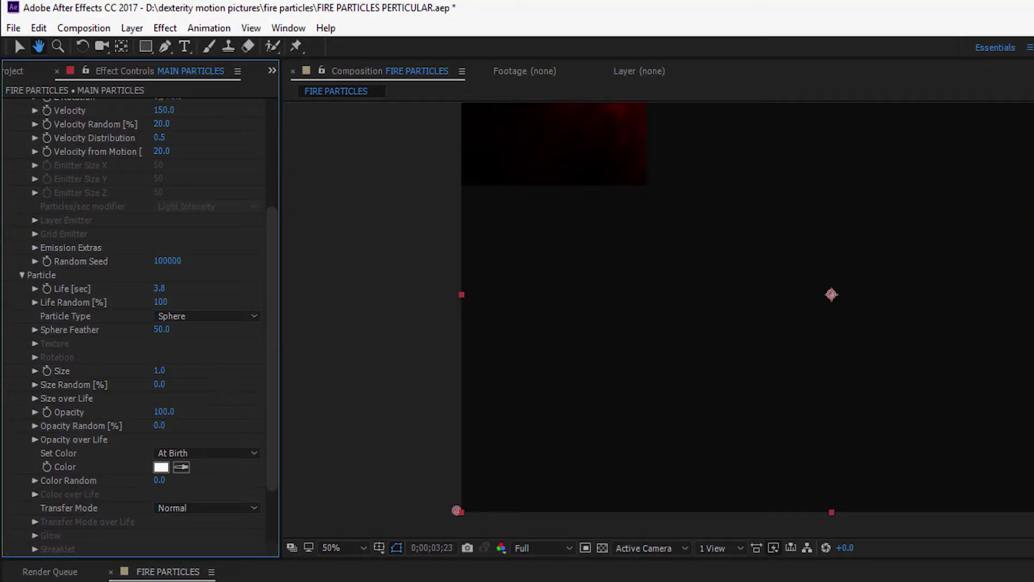
left_click(160, 385)
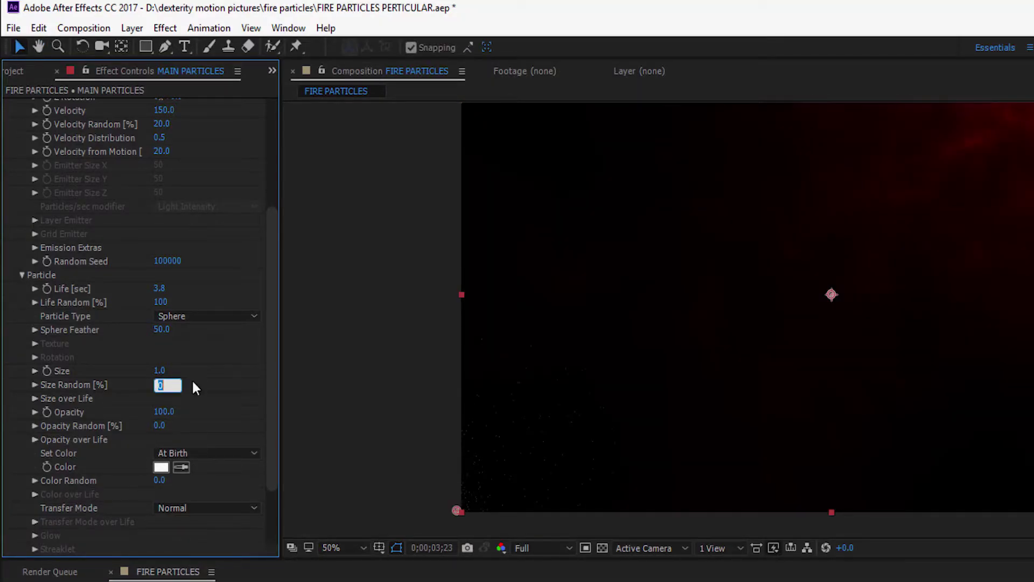
type("100")
key("Return")
Step: Apply the Size over Life preset curve that rises after birth, holds at full size and tapers off toward death
left_click(36, 399)
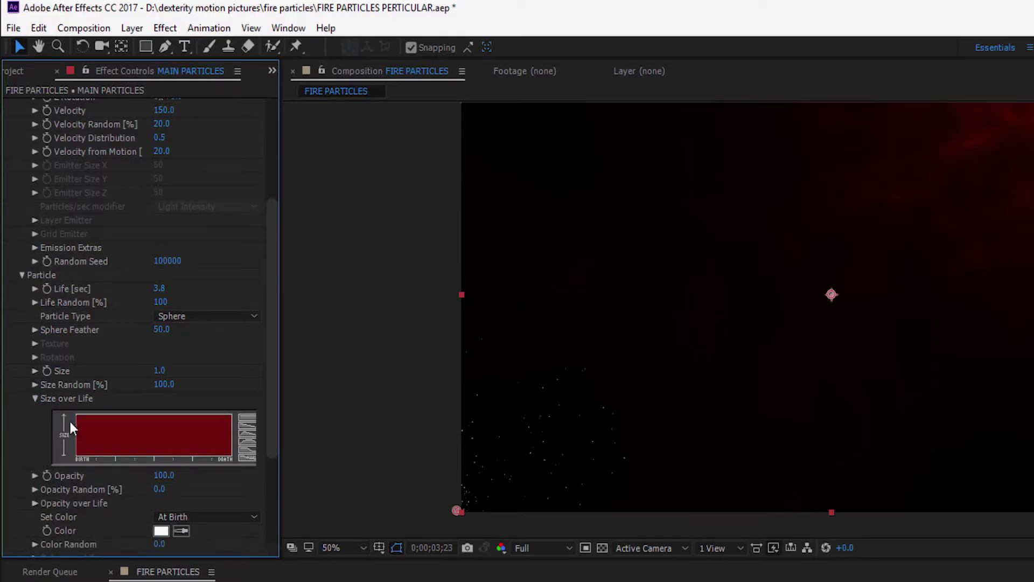
left_click(246, 441)
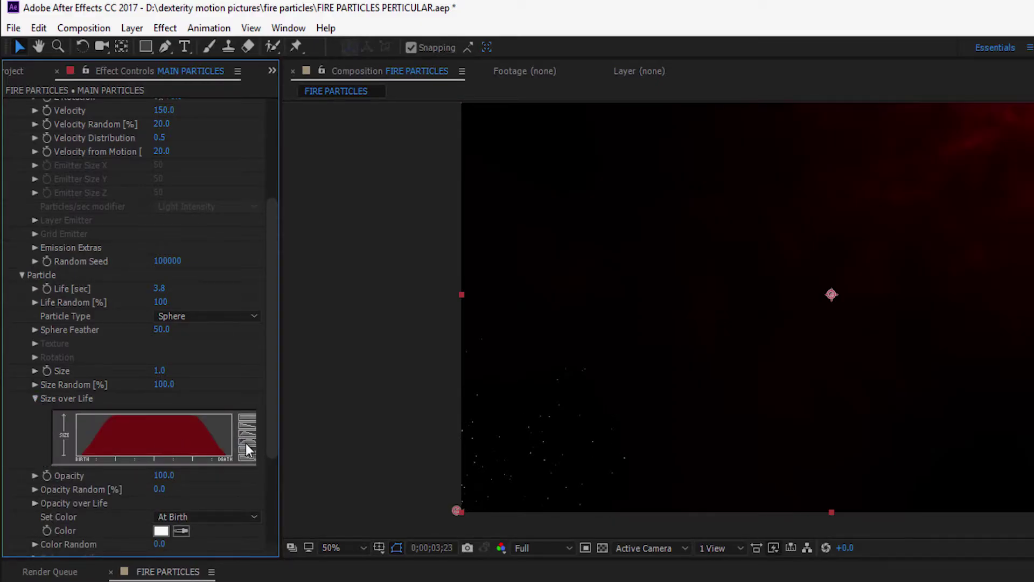
left_click(59, 559)
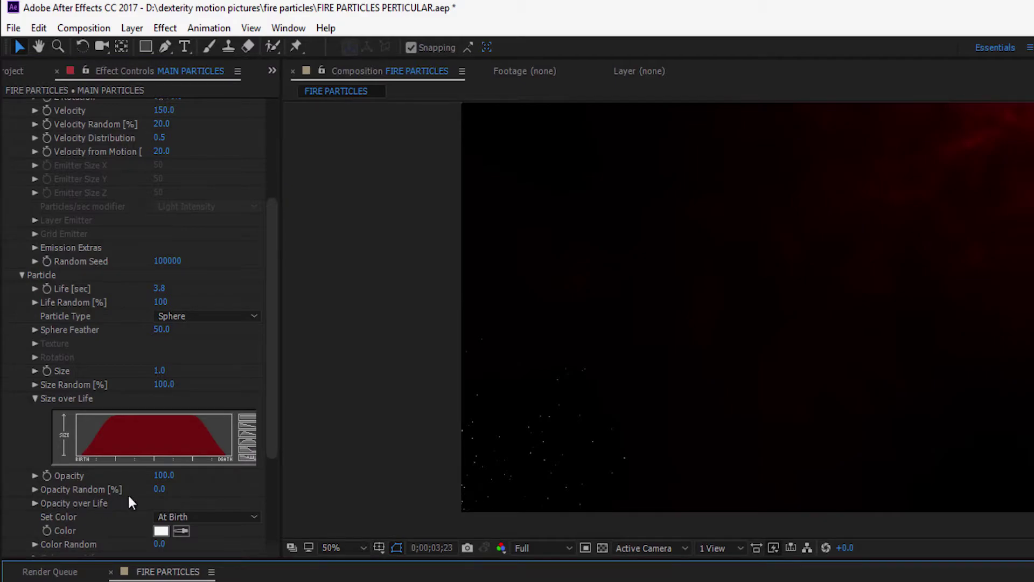
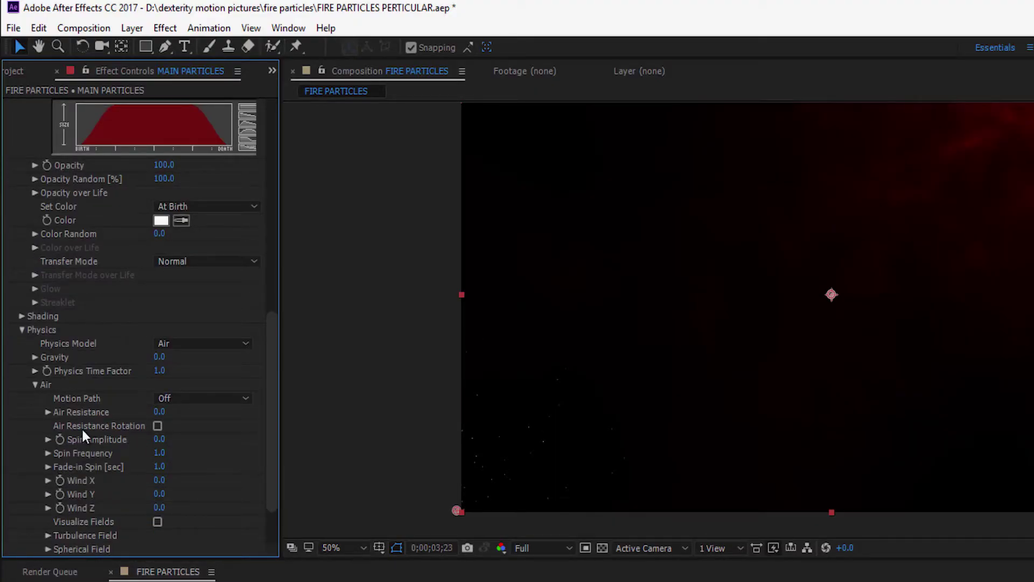
Step: In the Air physics settings, set Air Resistance to 1, Wind X to 180 and Wind Y to -90
left_click(161, 412)
type("1")
key("Return")
left_click_drag(159, 480, 192, 488)
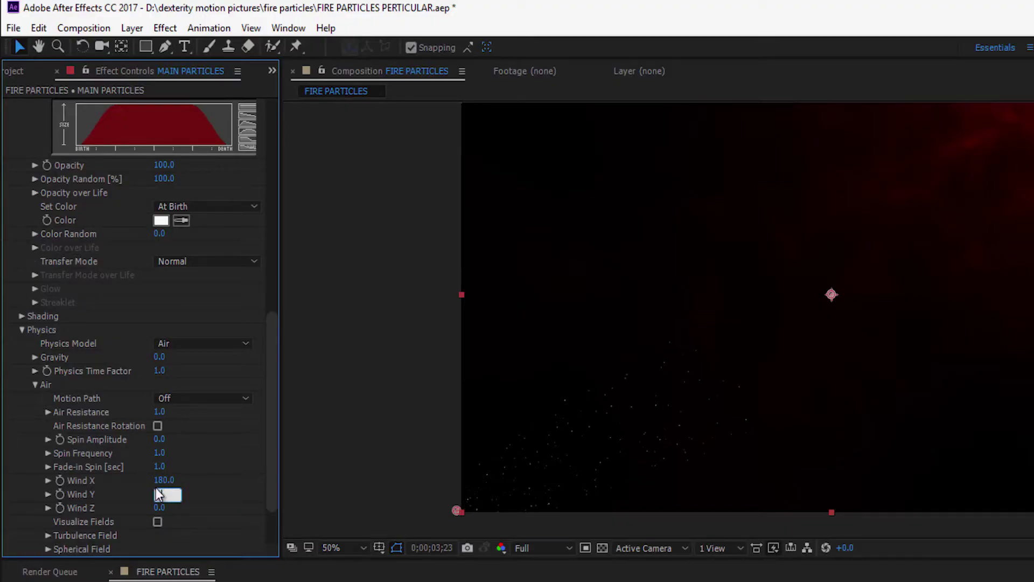
key("Return")
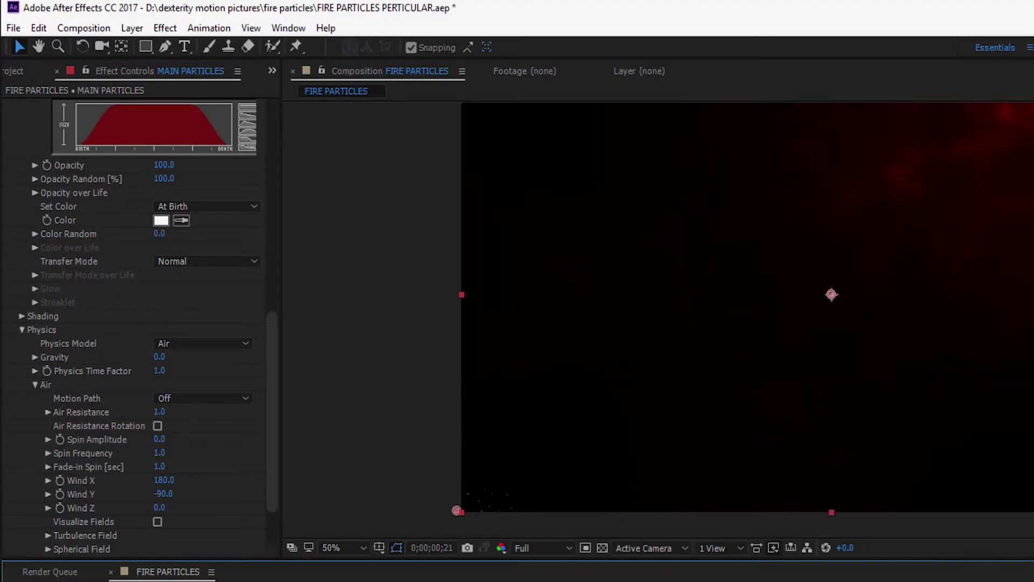
Step: In the Air physics Turbulence Field, set Affect Size to 20 and play a preview from the start
key("Home")
scroll(42, 458, "down", 2)
left_click(49, 463)
scroll(49, 463, "down", 3)
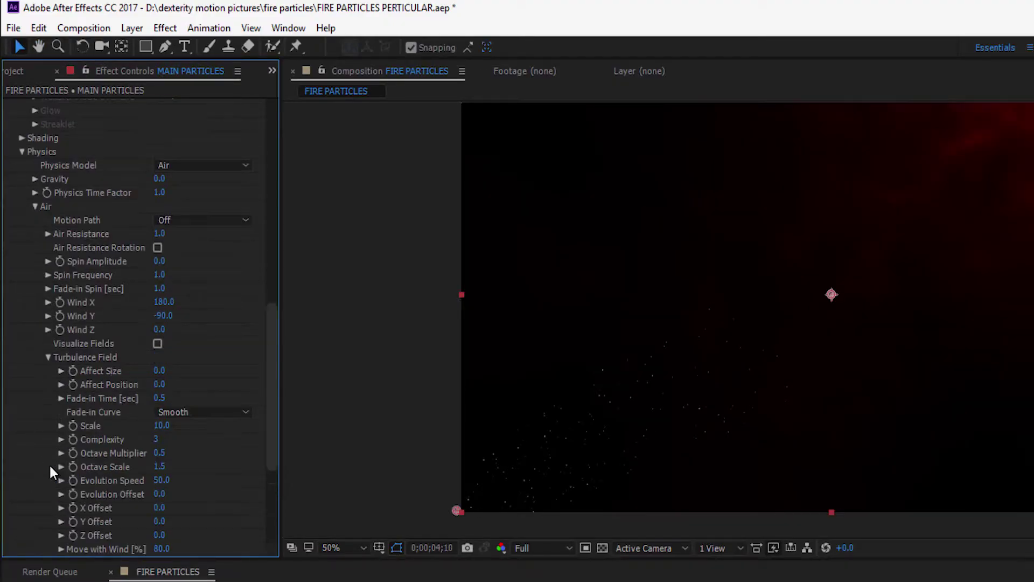
left_click_drag(167, 372, 167, 377)
left_click(164, 373)
type("20")
key("Return")
key("Home")
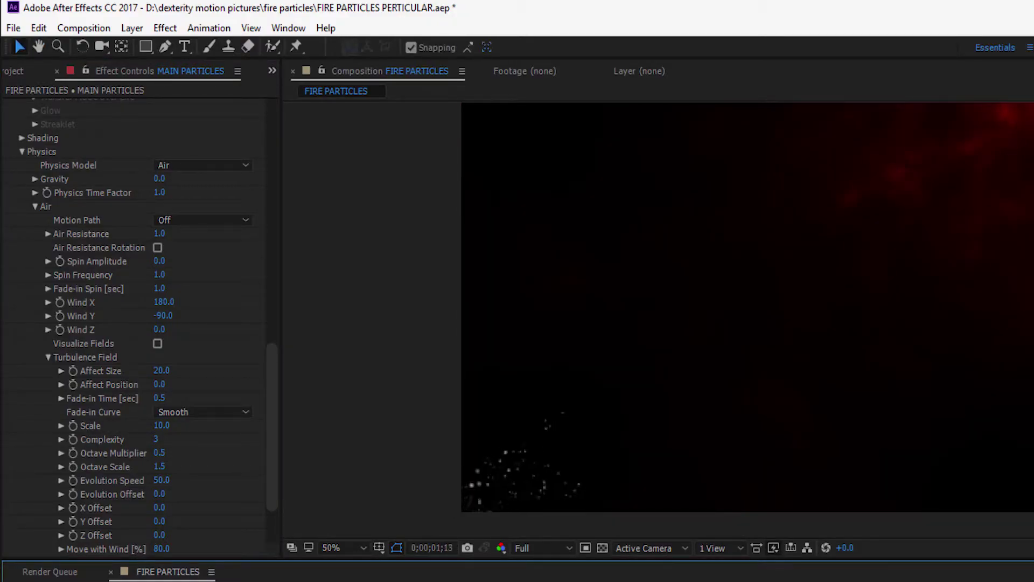
Step: Set the Turbulence Field Scale to 3
left_click(161, 426)
left_click(162, 427)
type("3")
key("Return")
Step: Set the Physics Time Factor to 1.8
left_click(159, 193)
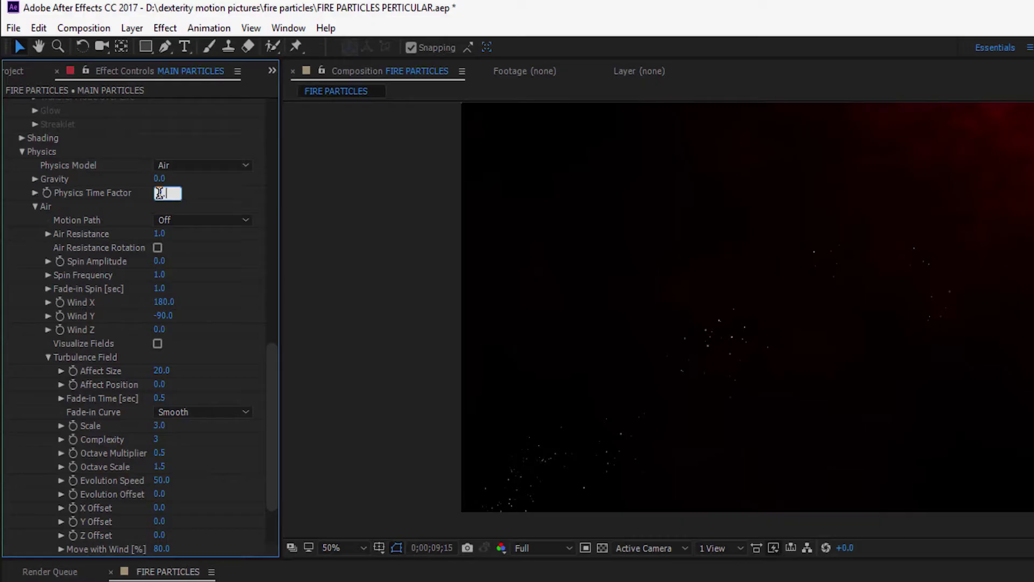
type("1.8")
key("Return")
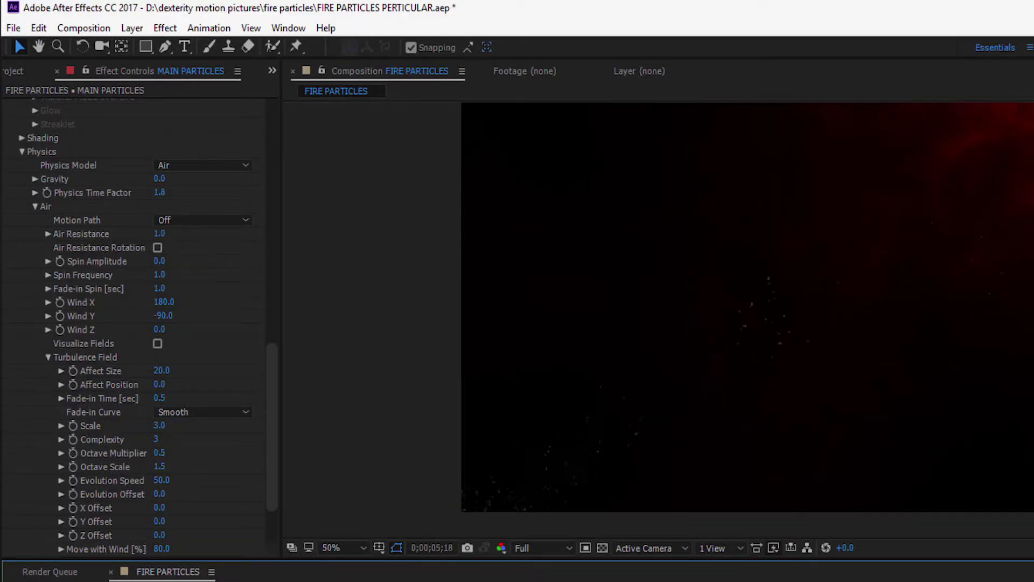
Step: Set the turbulence Affect Position to 750 and preview the particle motion
left_click(159, 385)
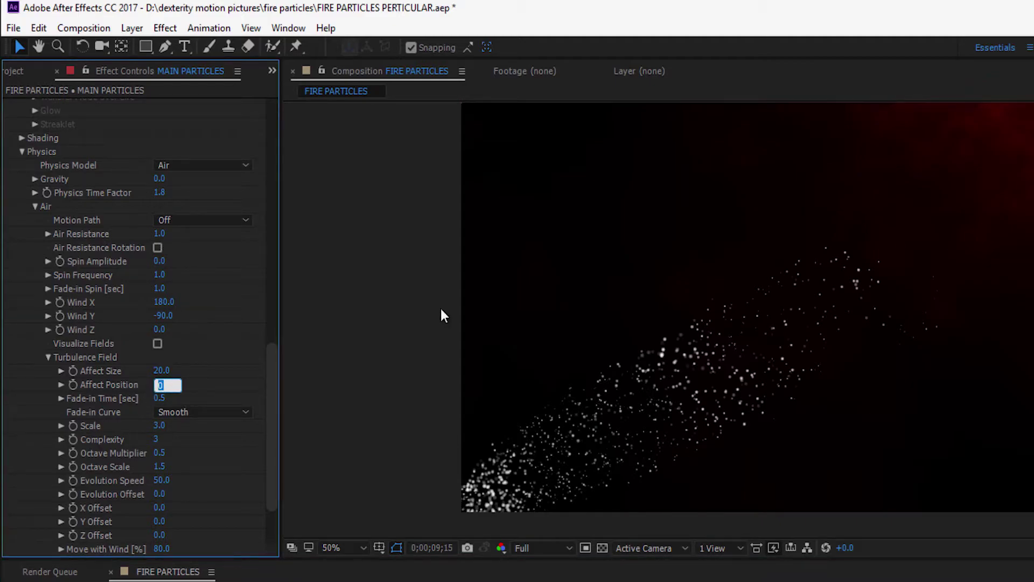
key("Return")
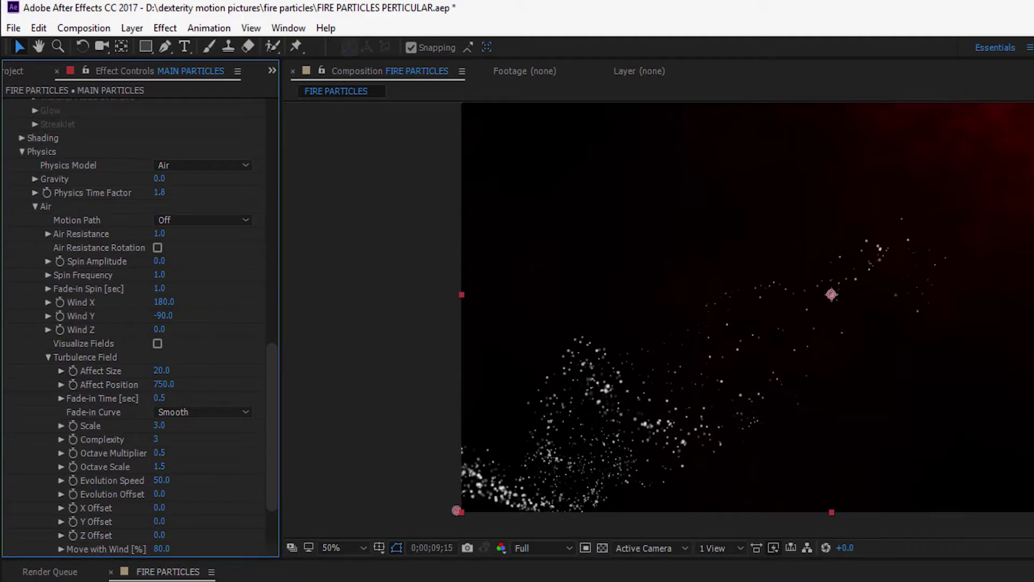
key("space")
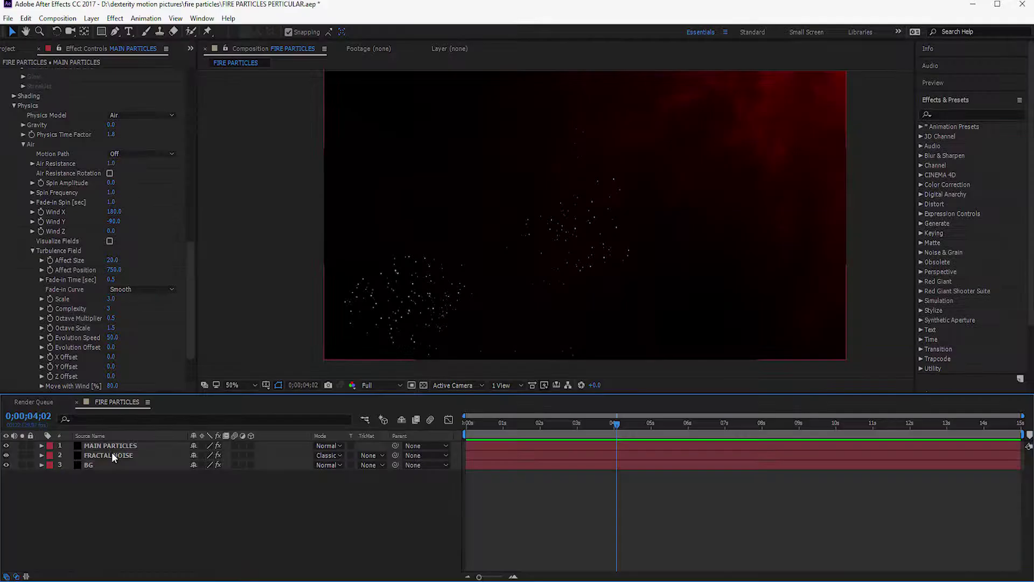
Step: Change the particle color of the MAIN PARTICLES layer to dark burnt orange 5D2301
left_click(111, 448)
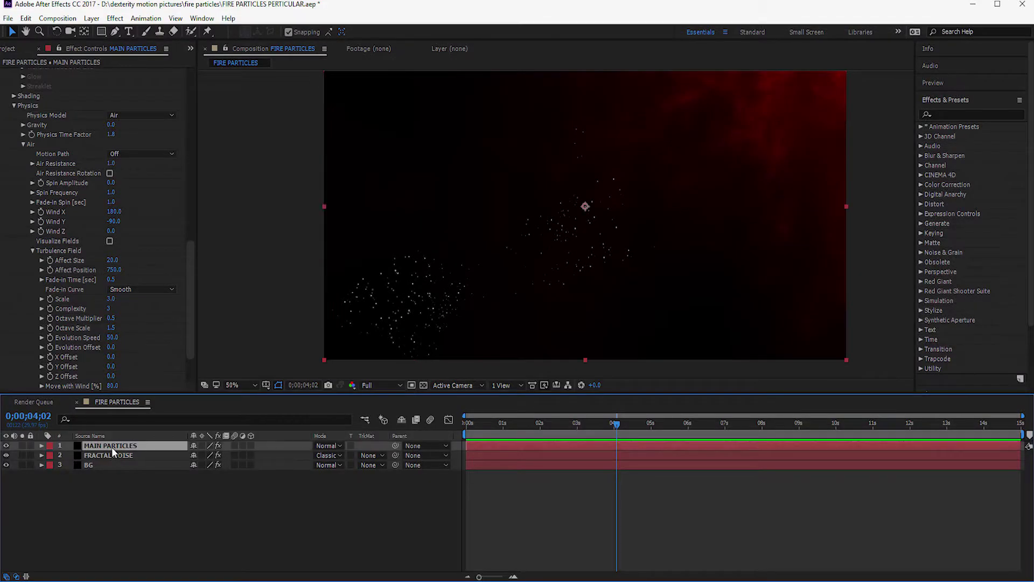
scroll(63, 276, "up", 6)
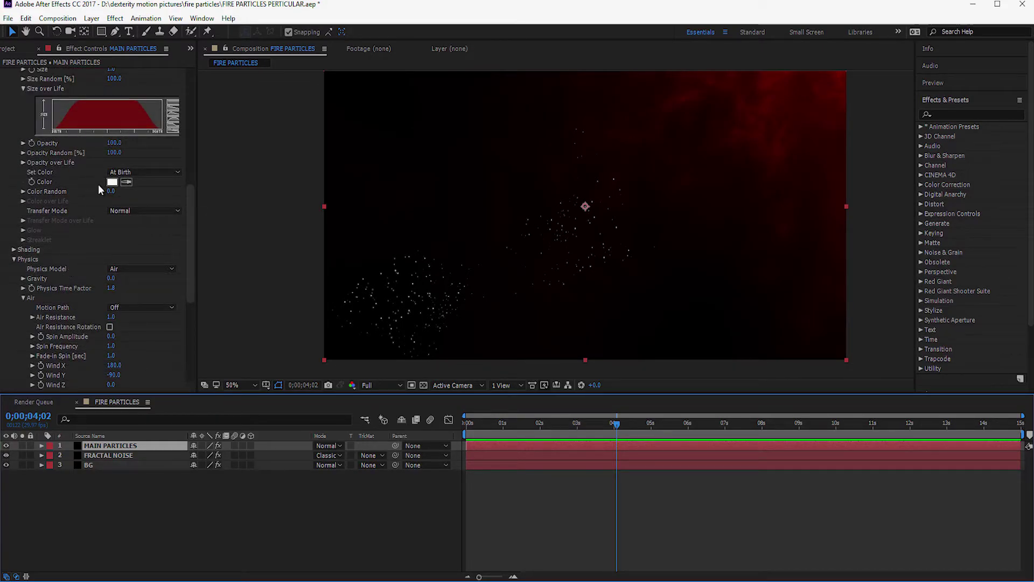
left_click(113, 184)
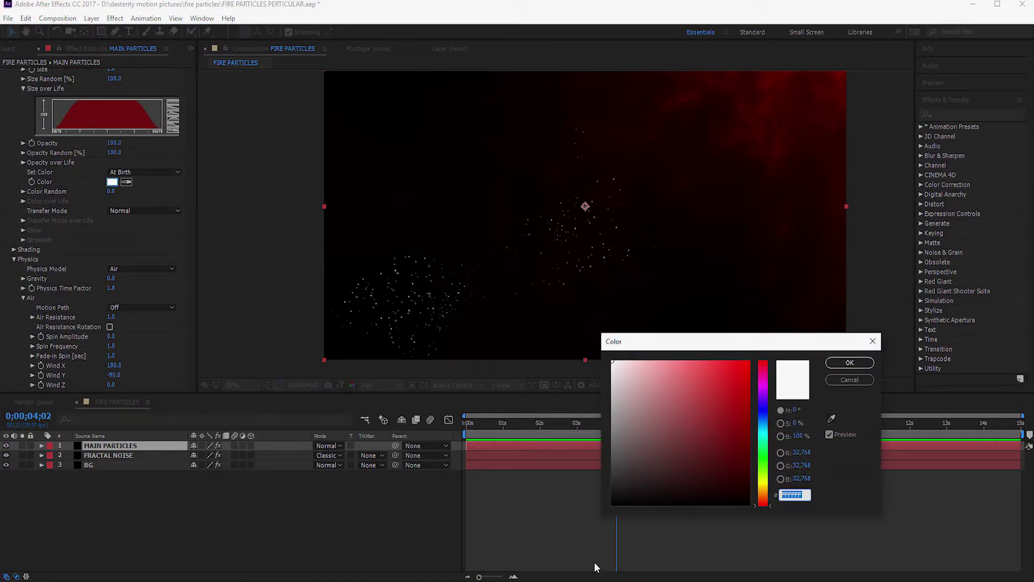
left_click(766, 495)
left_click_drag(767, 496, 766, 500)
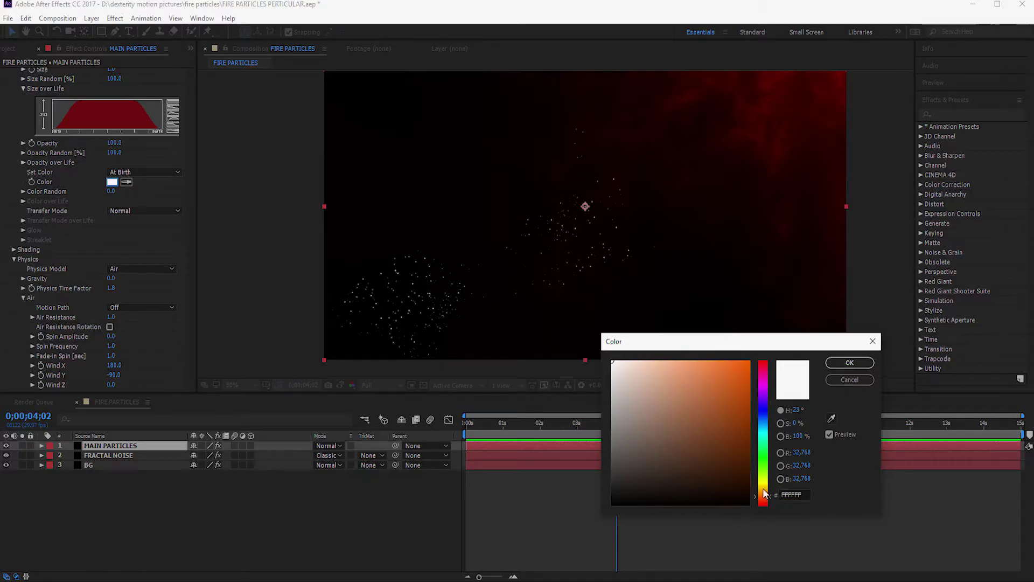
left_click_drag(745, 447, 748, 452)
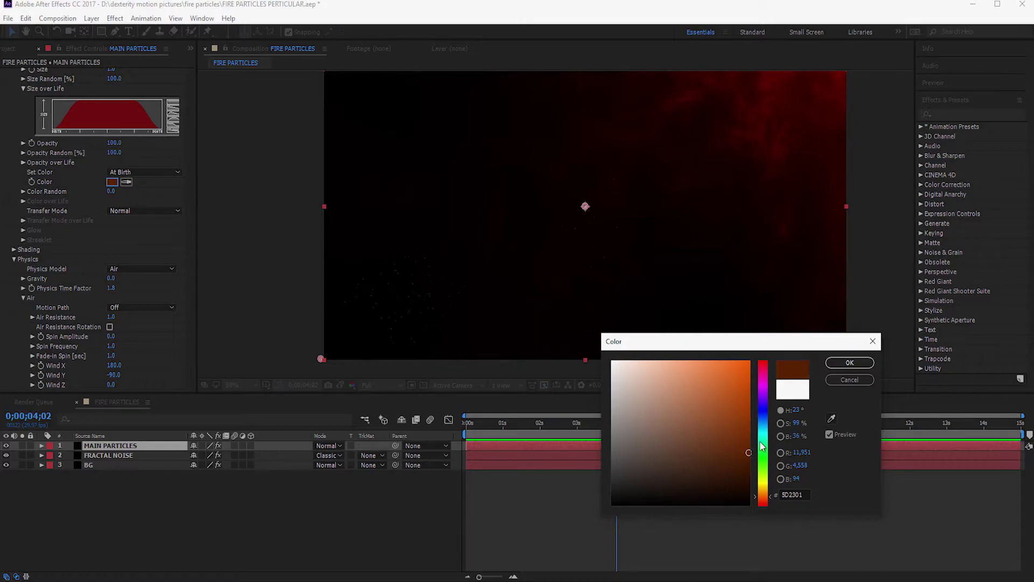
left_click(834, 363)
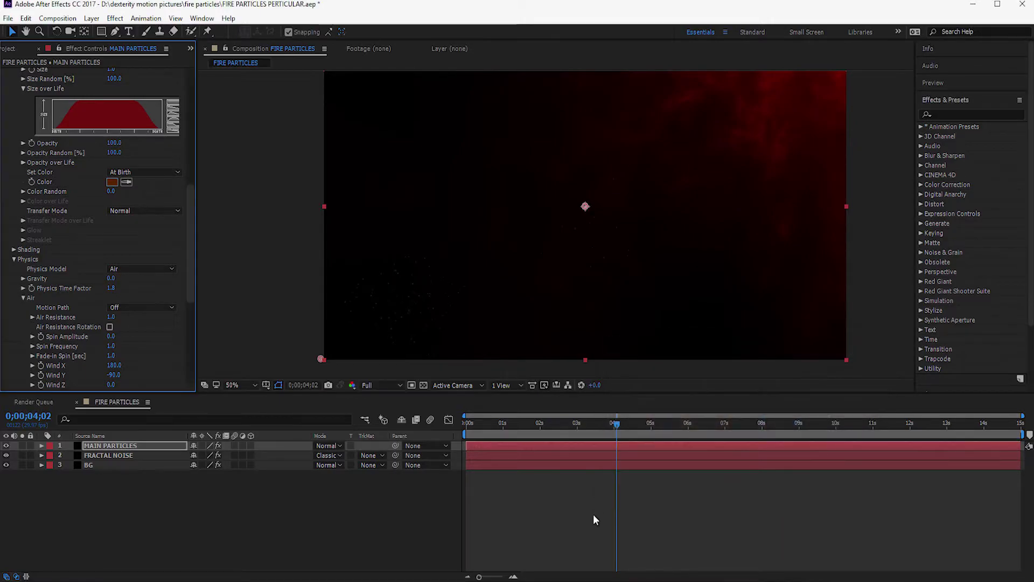
Step: Apply a Glow effect to the MAIN PARTICLES layer with Glow Threshold 27.8% and Glow Radius 1
left_click_drag(477, 425, 602, 505)
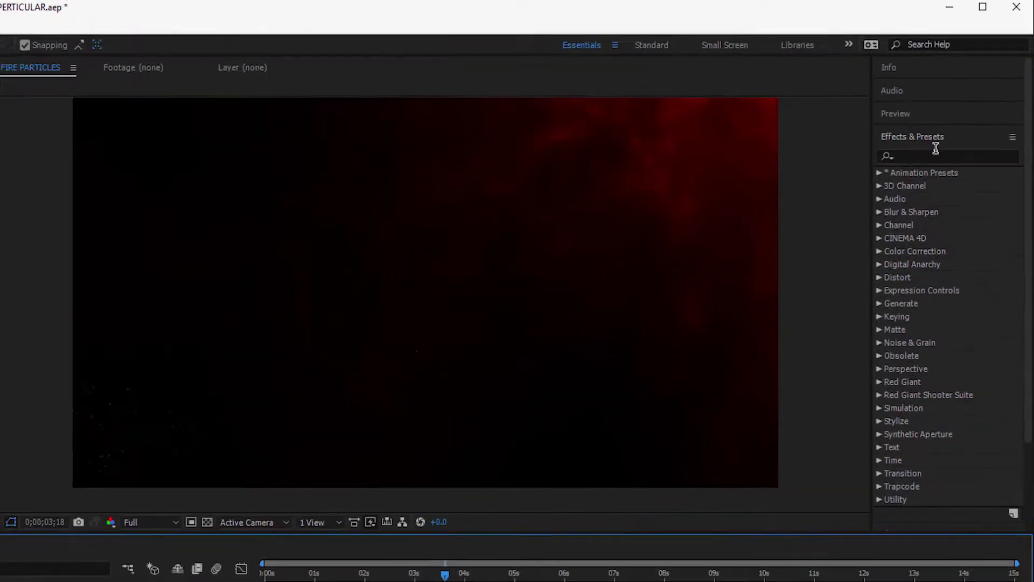
left_click(962, 114)
type("glow")
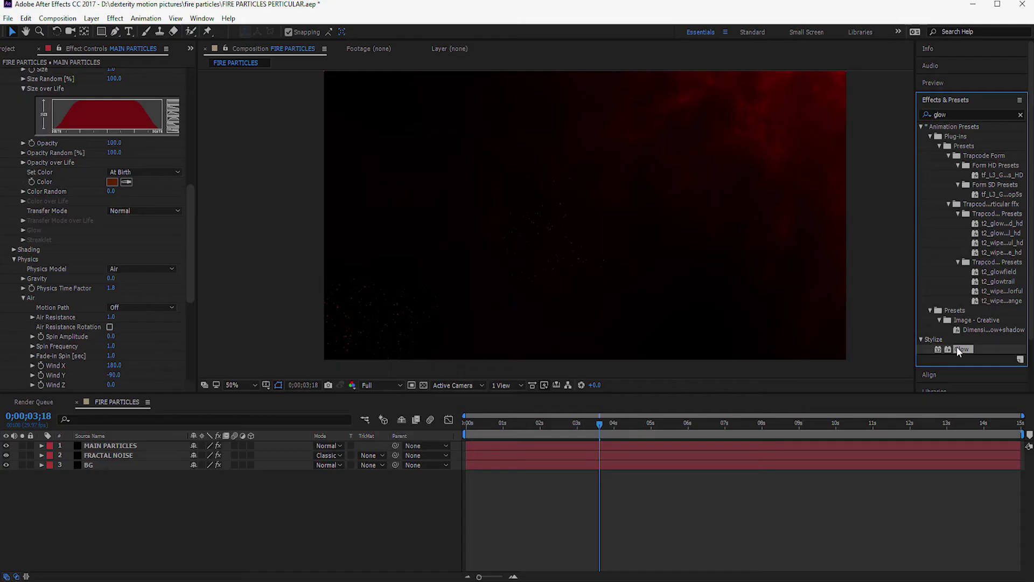
left_click_drag(923, 536, 138, 444)
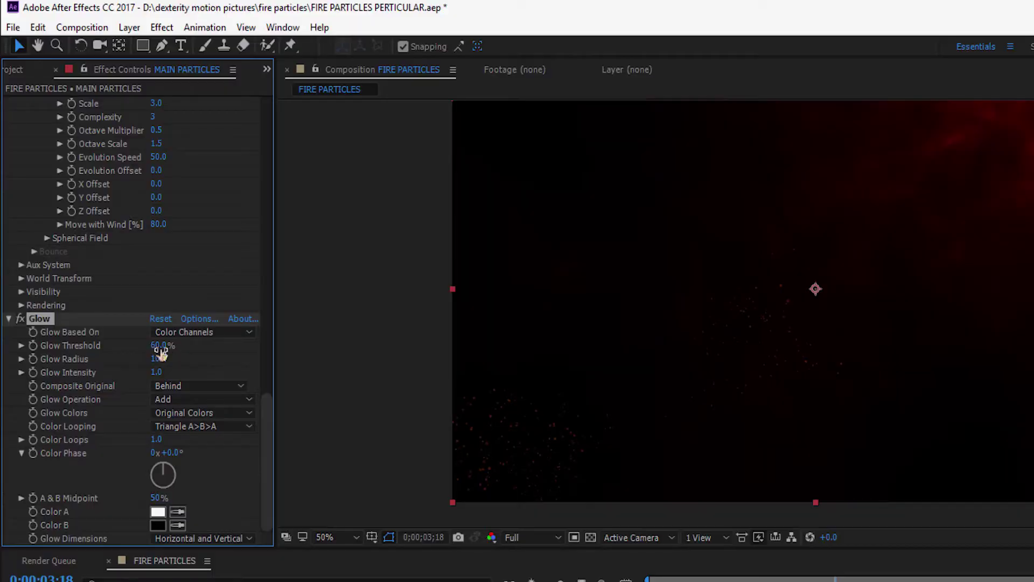
mouse_move(161, 351)
left_mouse_down()
mouse_move(102, 358)
mouse_move(146, 354)
left_mouse_up()
Step: Duplicate the Glow effect and set the copy's Glow Threshold to 9%, checking the sparks up close
key("ctrl+d")
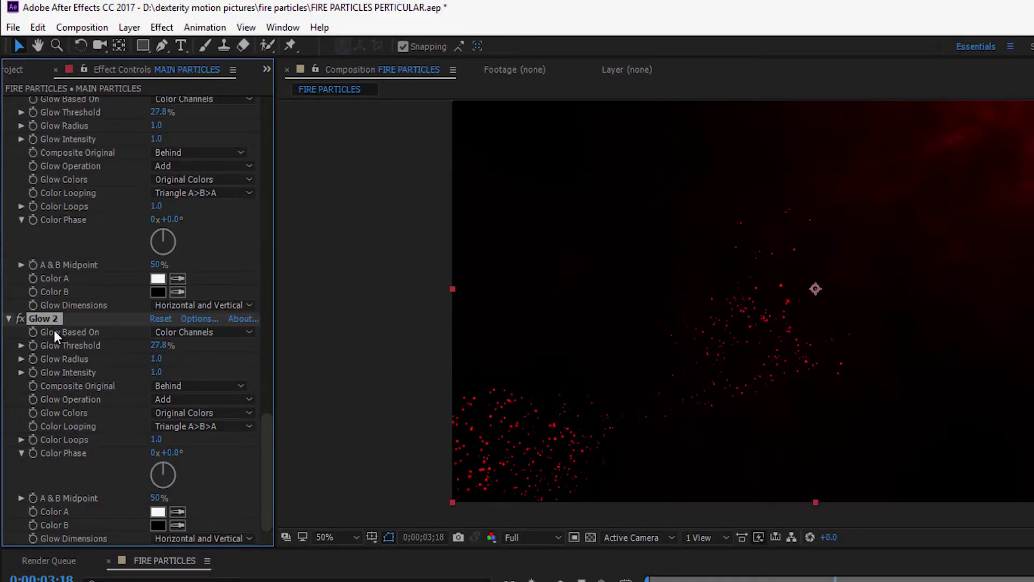
left_click_drag(158, 345, 102, 348)
key("period")
key("period")
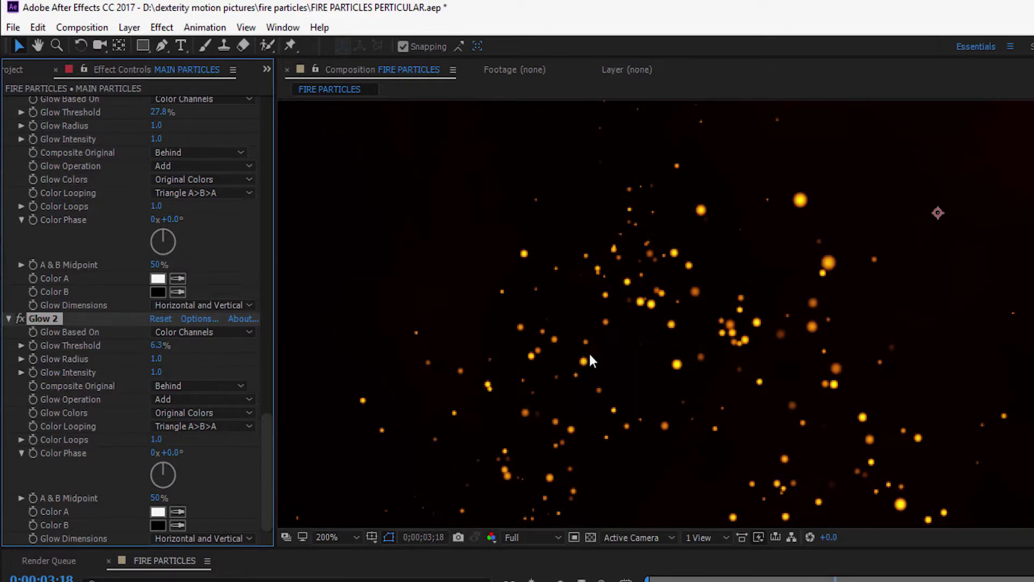
left_click_drag(499, 351, 467, 388)
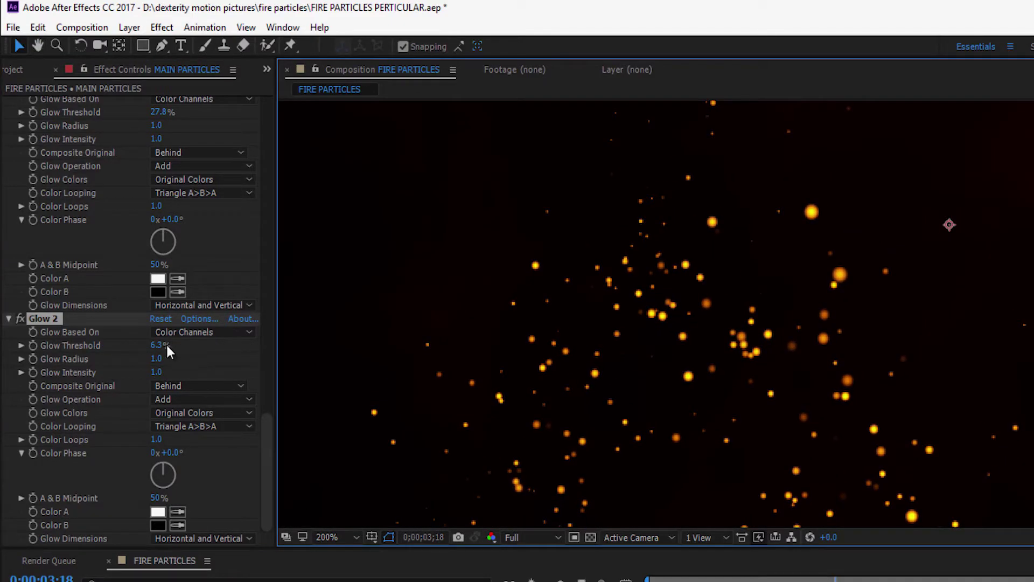
left_click_drag(158, 345, 169, 344)
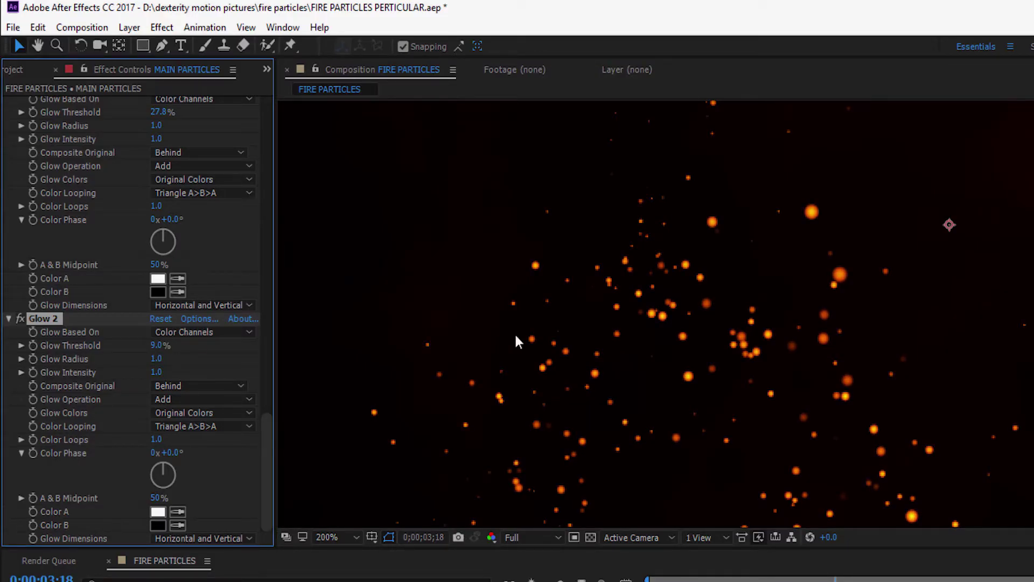
key("comma")
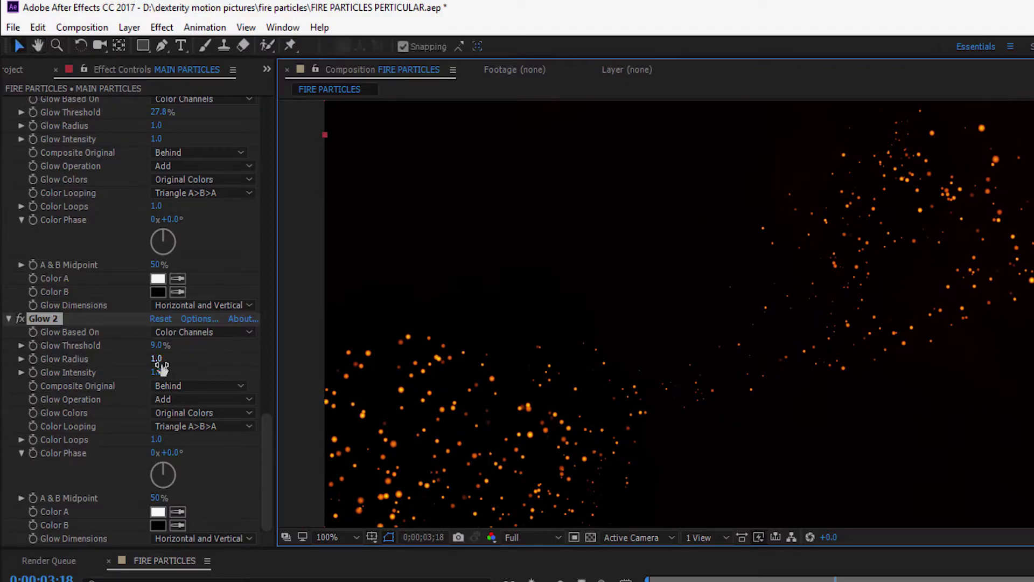
Step: Set Glow 2's intensity to 1.2 and radius to 2, and preview the animation
left_click(191, 372)
left_click_drag(158, 373, 183, 367)
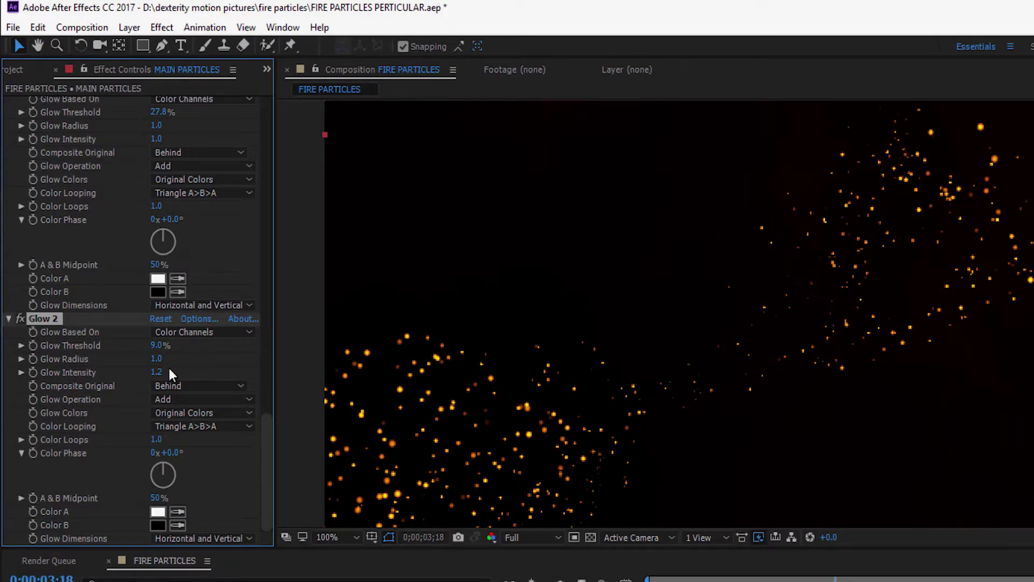
left_click_drag(156, 359, 141, 360)
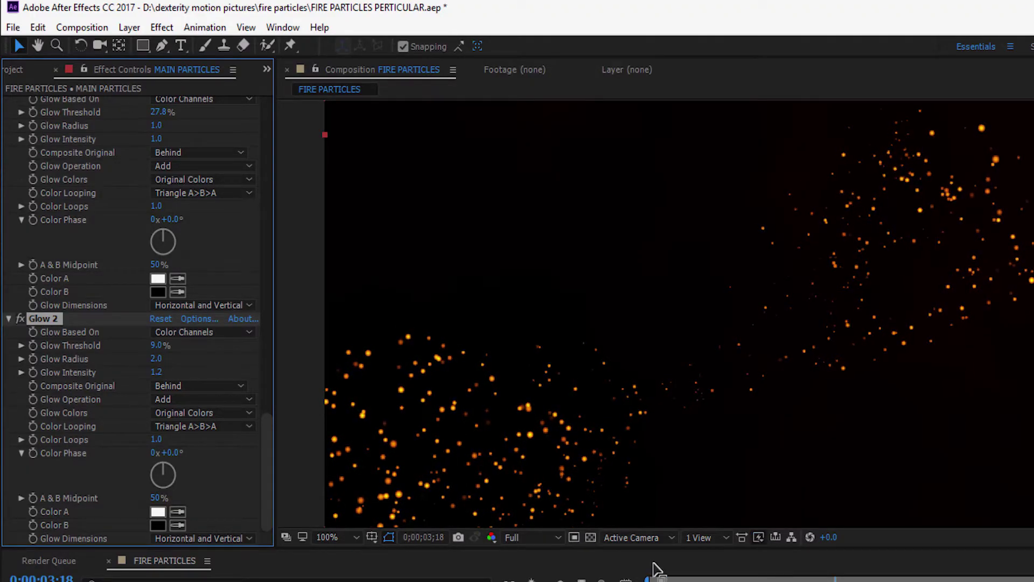
scroll(715, 319, "down", 2)
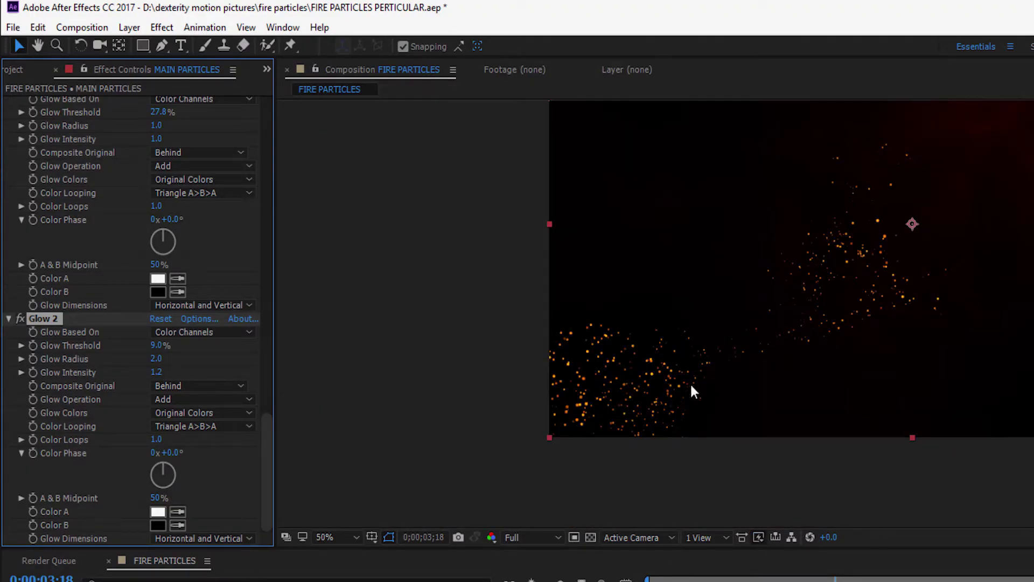
key("space")
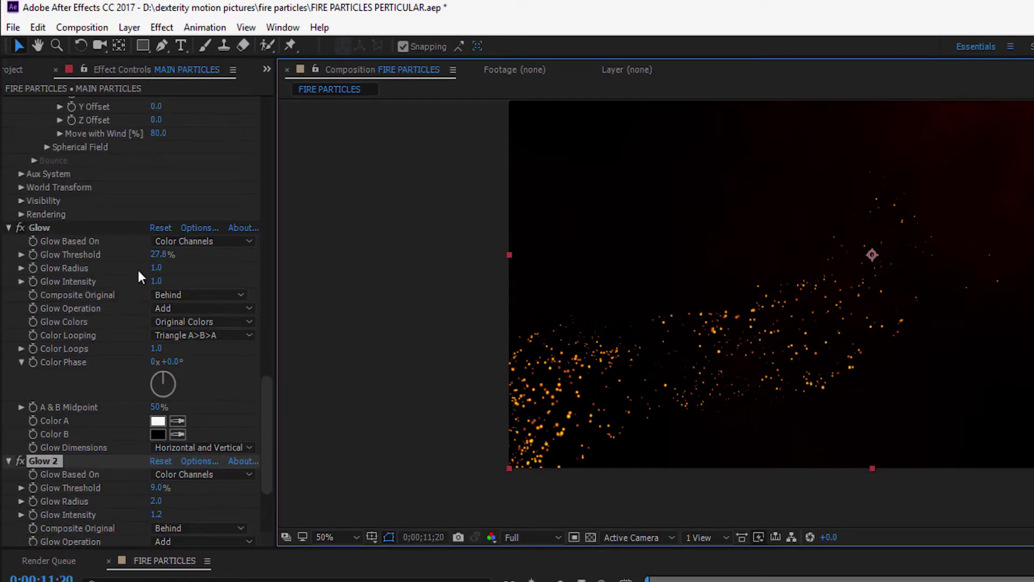
Step: Set the first Glow's threshold to 34.9% and Glow 2's threshold to 9.8%, and preview the result
mouse_move(159, 259)
left_mouse_down()
mouse_move(111, 259)
mouse_move(150, 259)
left_mouse_up()
key("/")
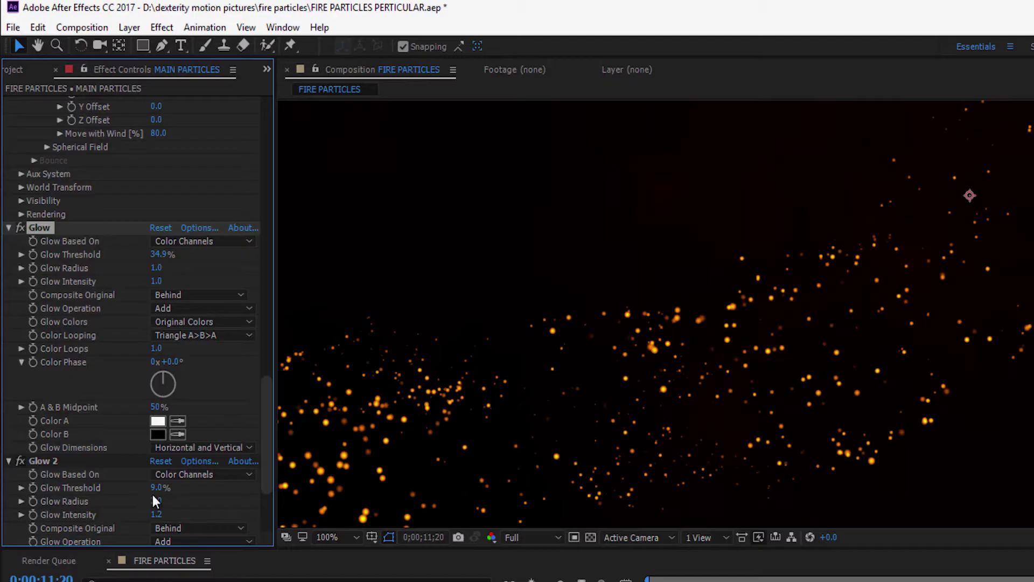
mouse_move(155, 488)
left_mouse_down()
mouse_move(174, 485)
mouse_move(149, 477)
left_mouse_up()
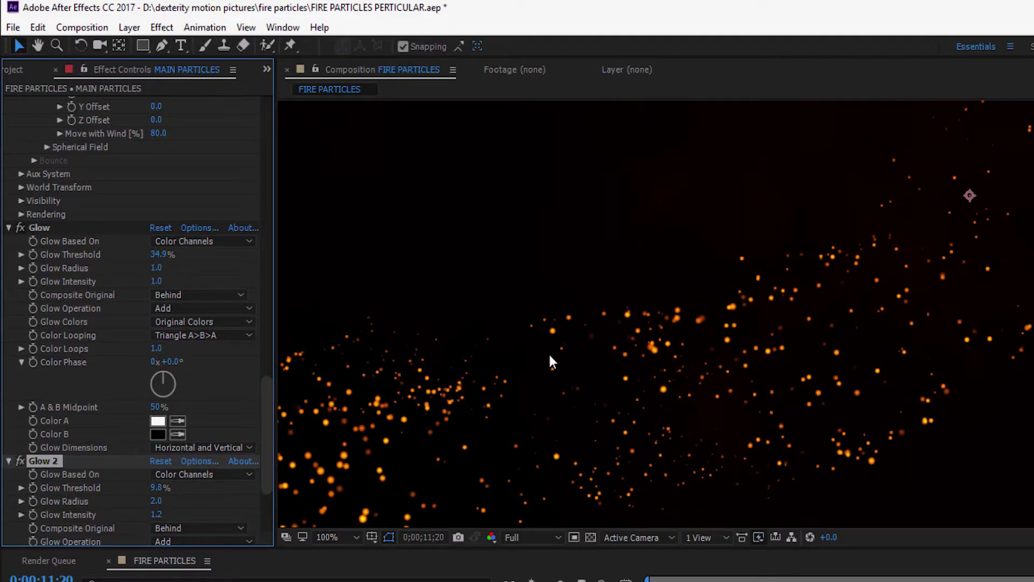
scroll(548, 353, "down", 2)
key("space")
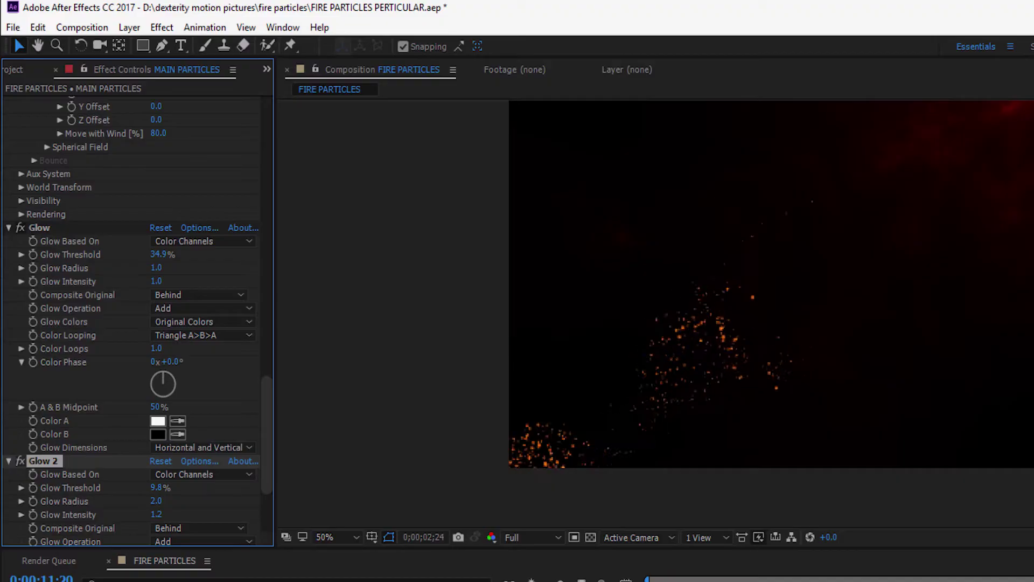
Step: Set the Air physics Spin Amplitude to 40 and preview the particles from near the start
scroll(39, 353, "up", 8)
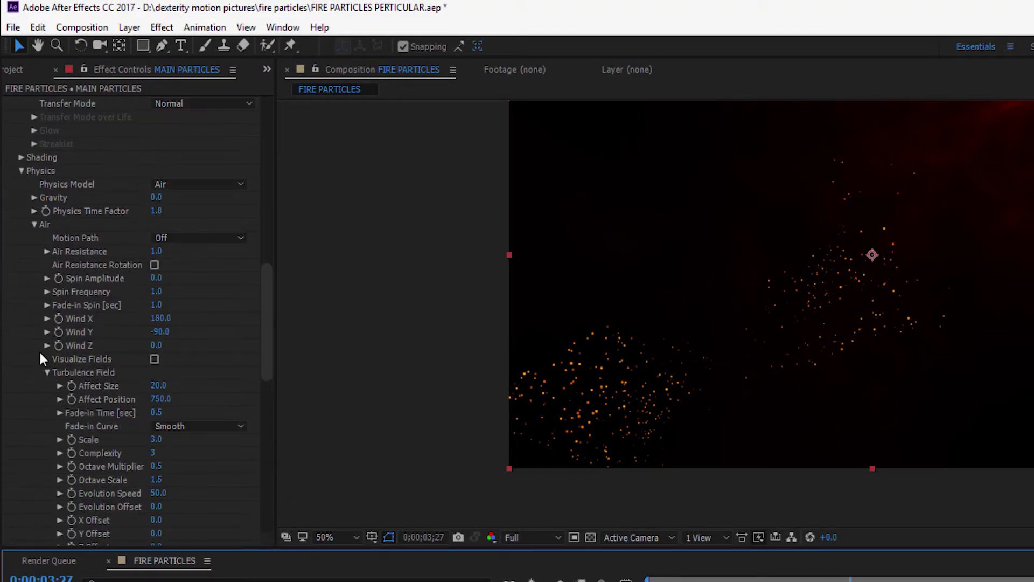
left_click_drag(156, 278, 182, 284)
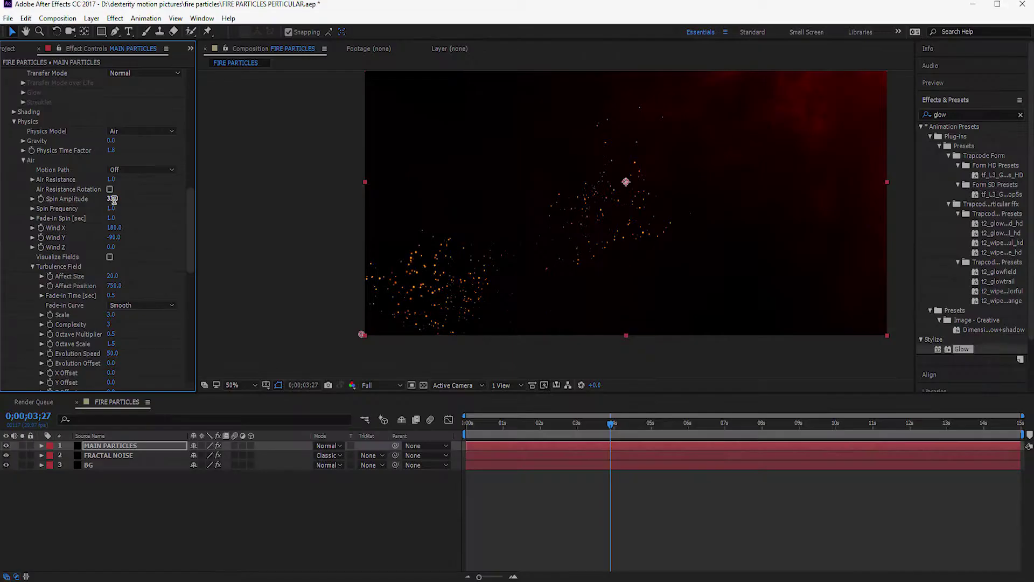
left_click(159, 278)
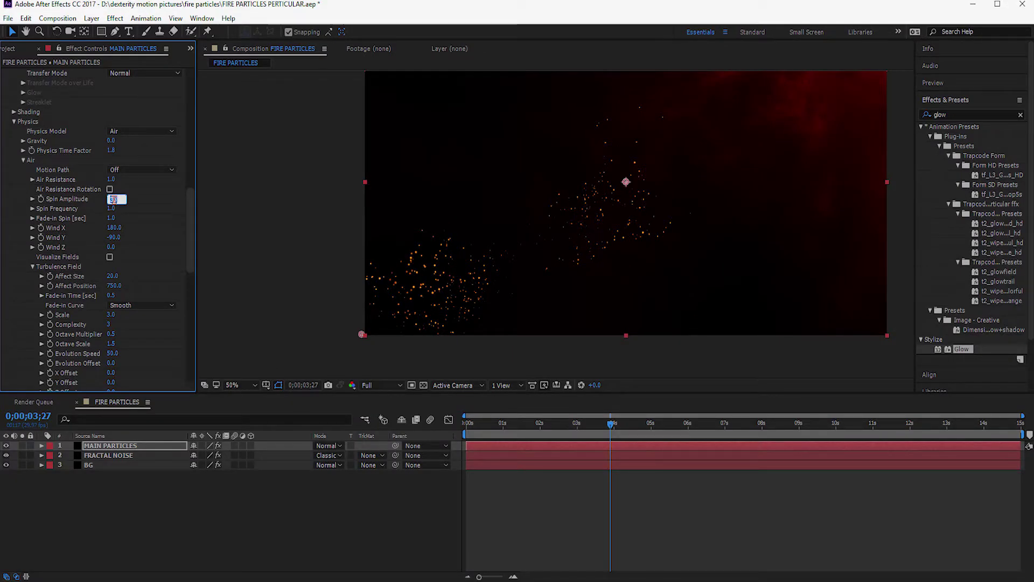
type("40")
key("Return")
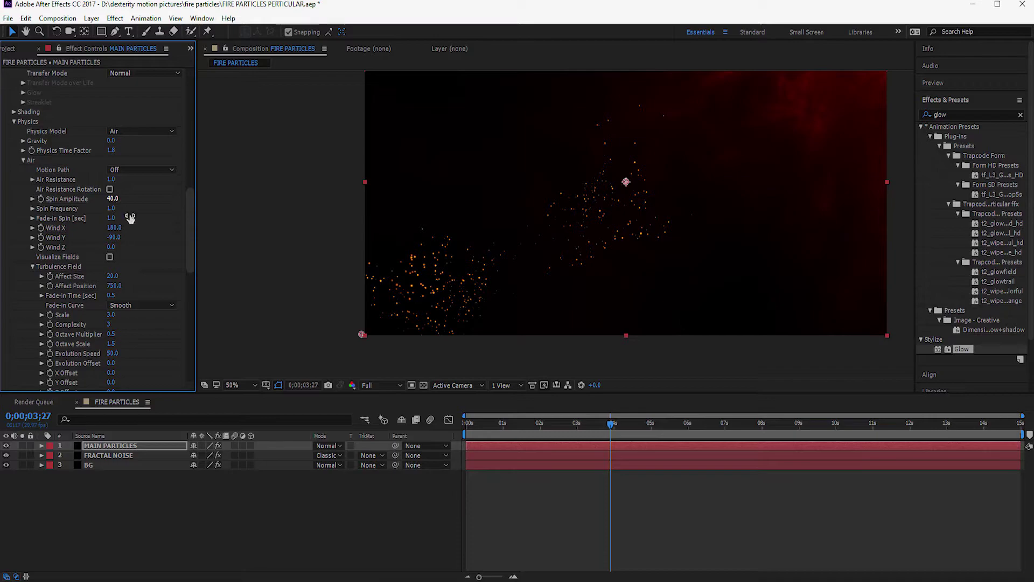
left_click(480, 430)
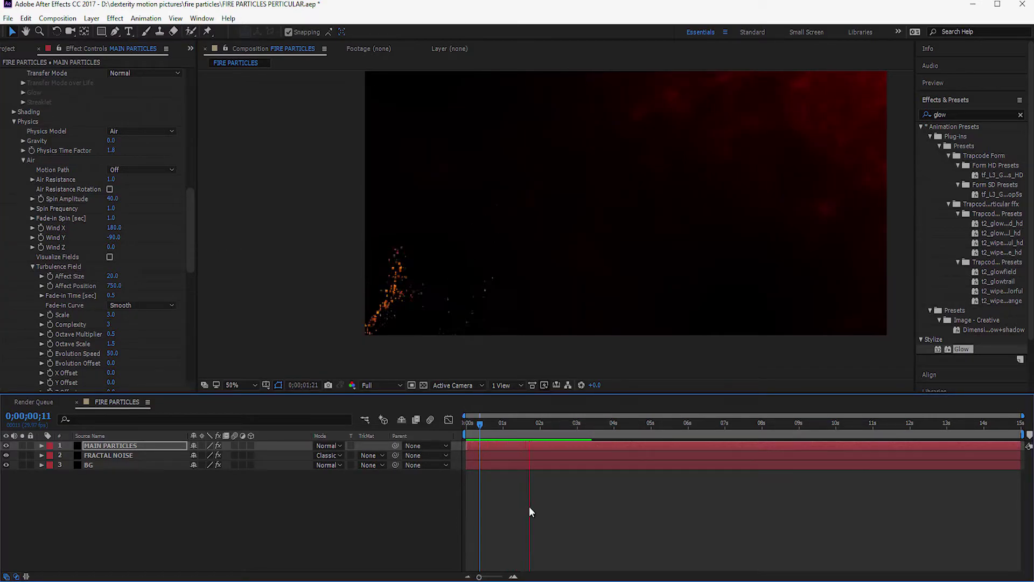
left_click(625, 507)
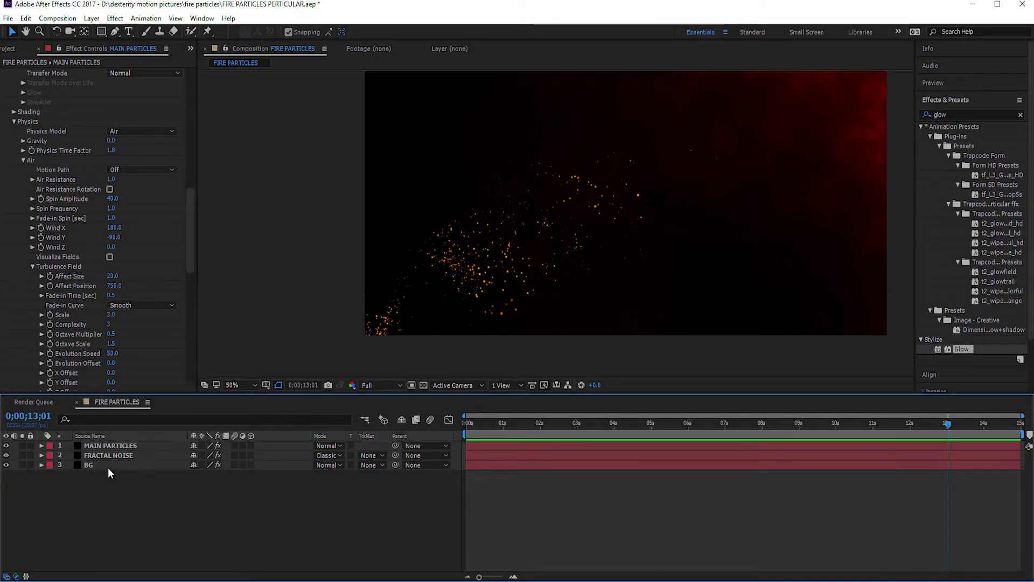
Step: Duplicate the MAIN PARTICLES layer
left_click(106, 446)
key("ctrl+d")
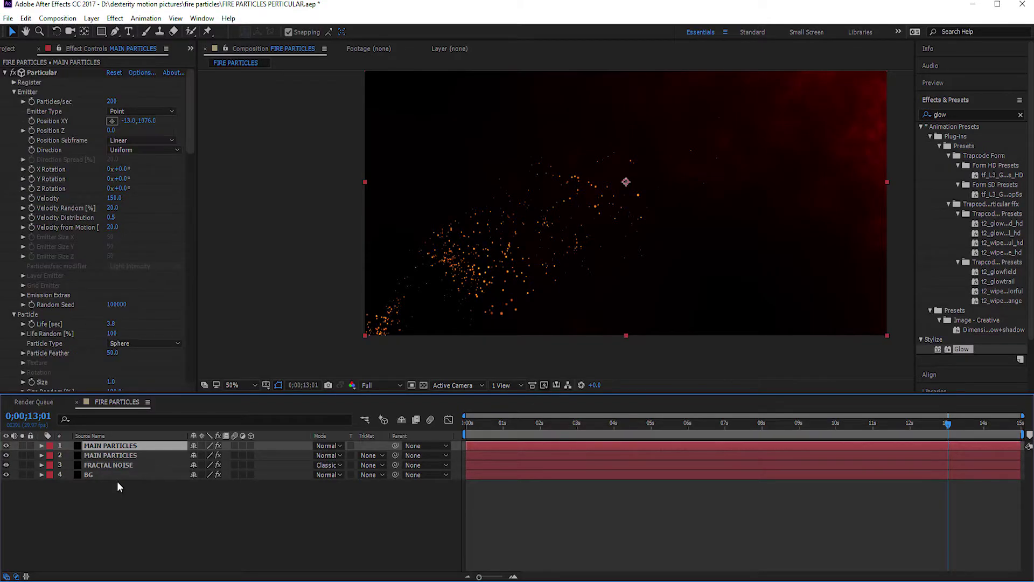
Step: Rename the duplicated top MAIN PARTICLES layer as MOTION BLUR PARTICLES
right_click(106, 446)
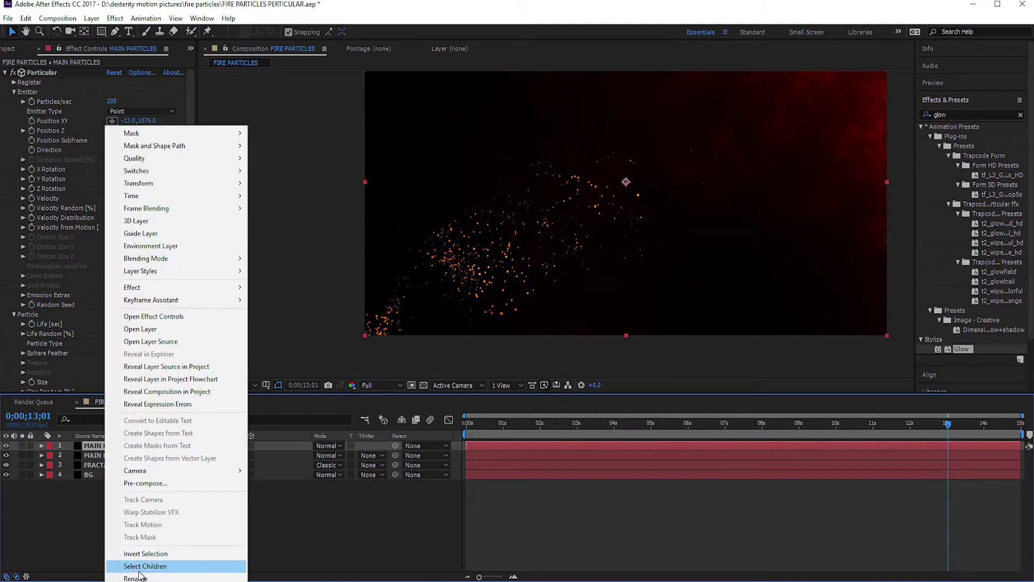
left_click(143, 575)
type("MO")
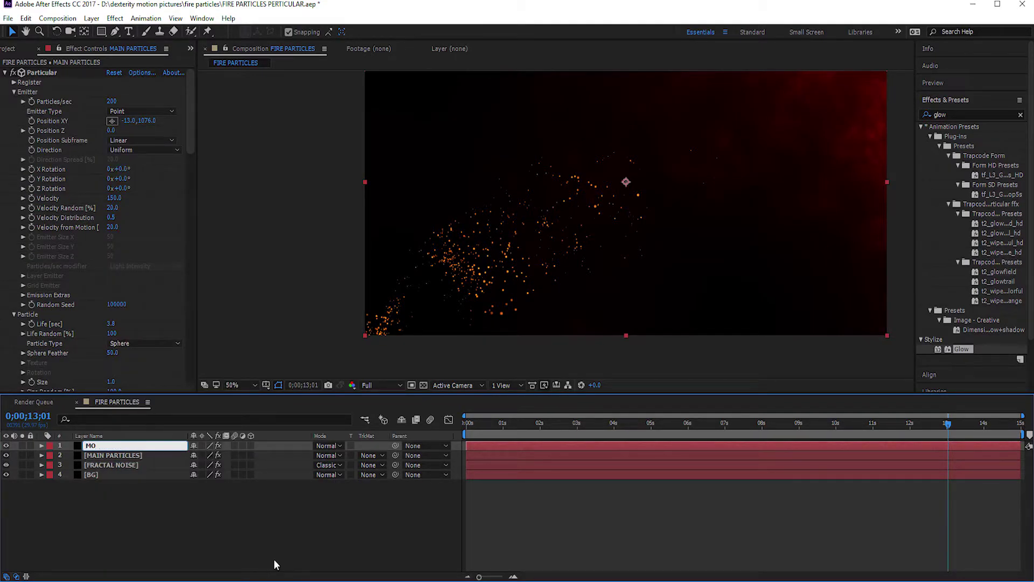
type("TION BLUR PARTICLES")
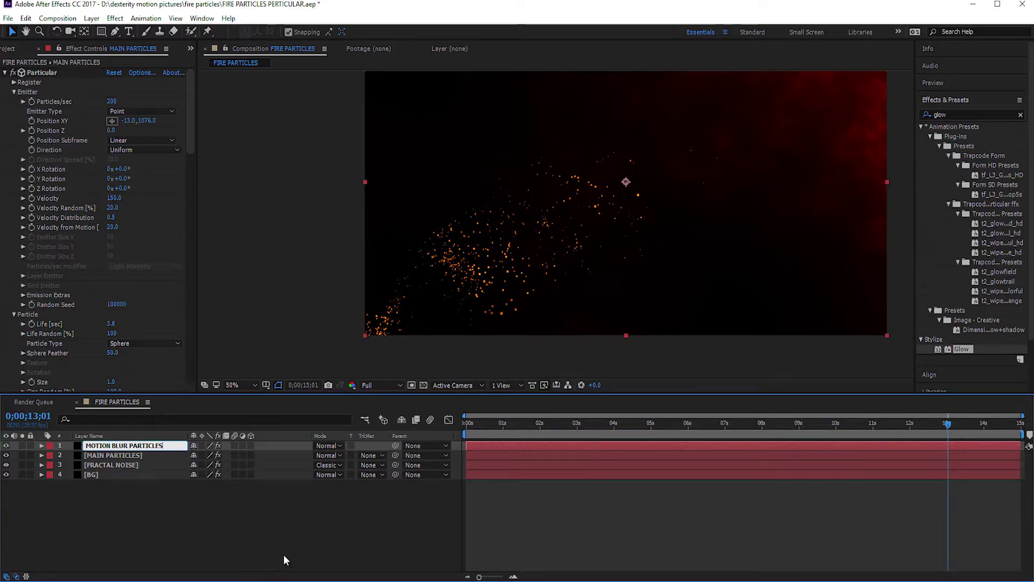
left_click(283, 554)
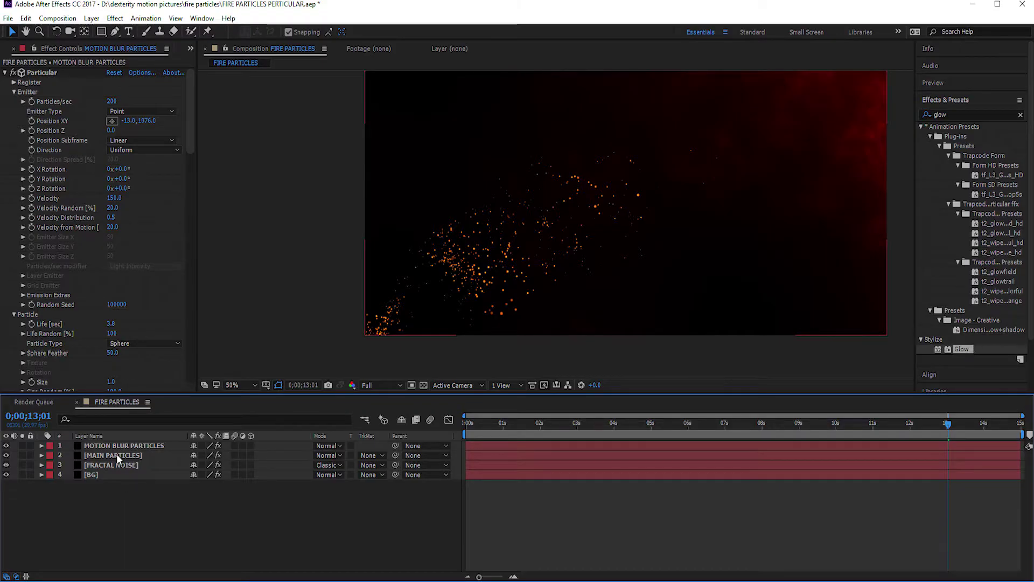
Step: Set the MOTION BLUR PARTICLES emitter's Particles/sec to 350 and preview the animation from near the start
key("ctrl+z")
left_click(483, 426)
key("space")
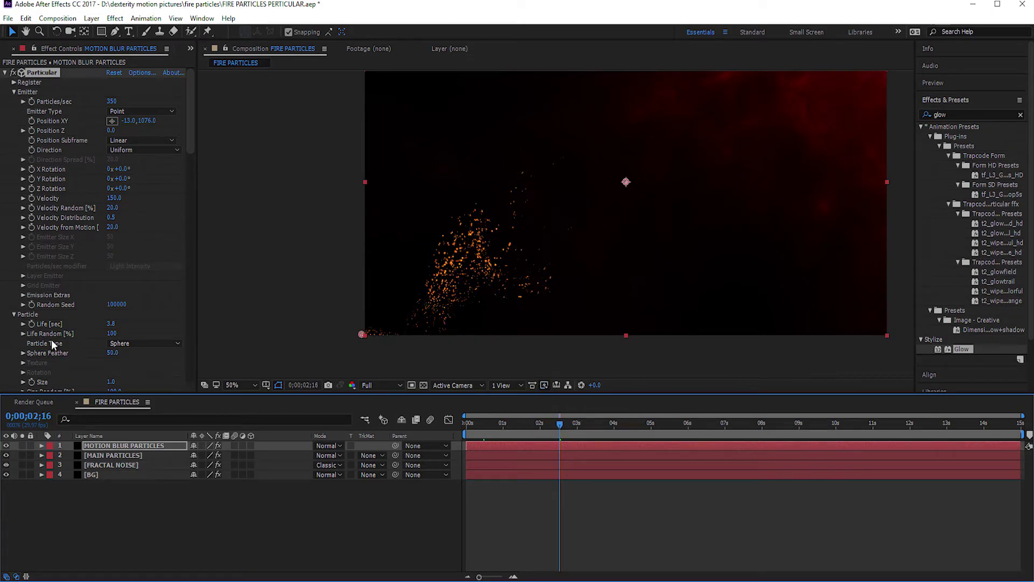
Step: Set the particle Size of the MOTION BLUR PARTICLES layer to 0.5 and preview the result
scroll(51, 337, "down", 2)
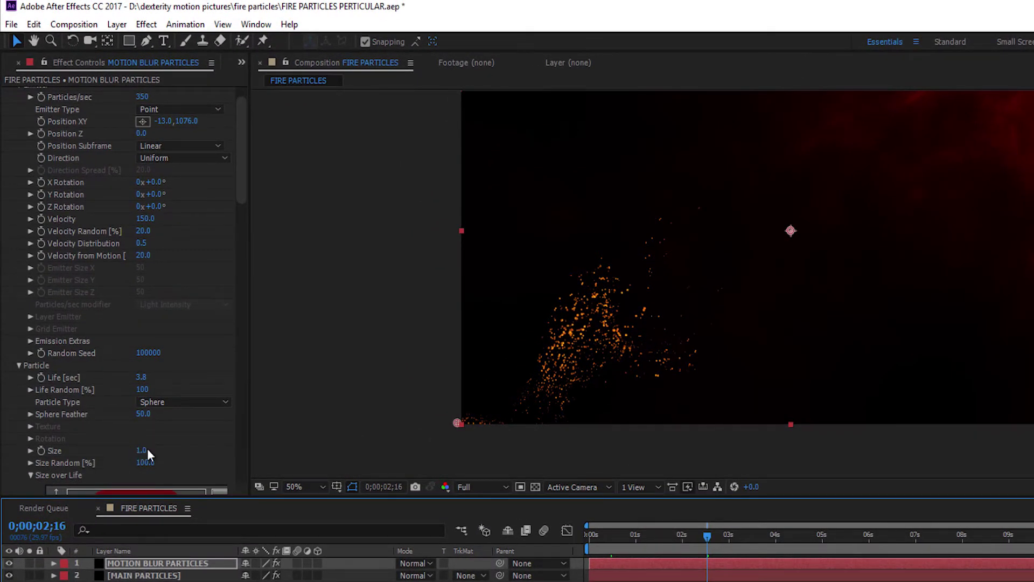
left_click(142, 451)
type(".5")
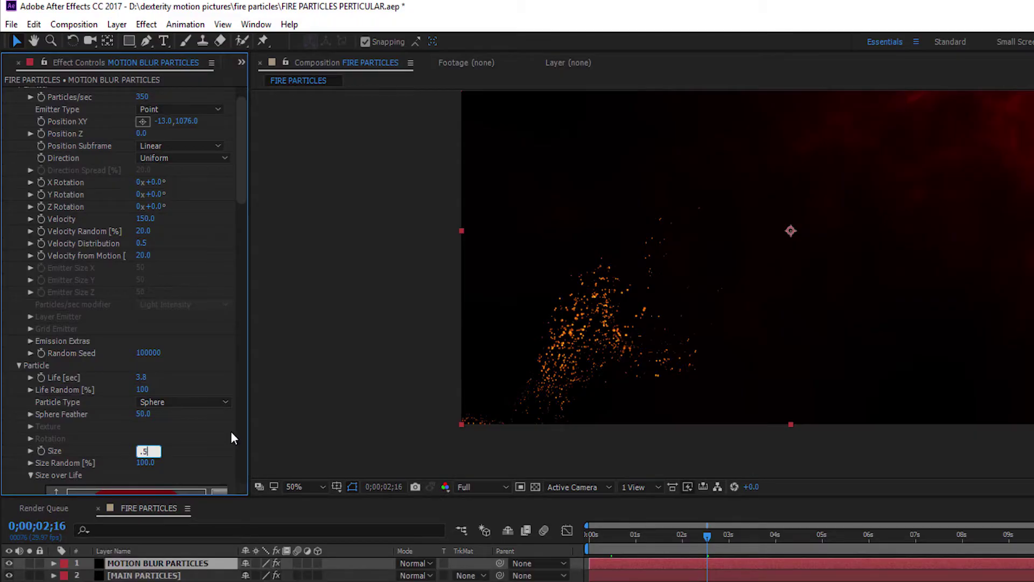
left_click(610, 548)
key("space")
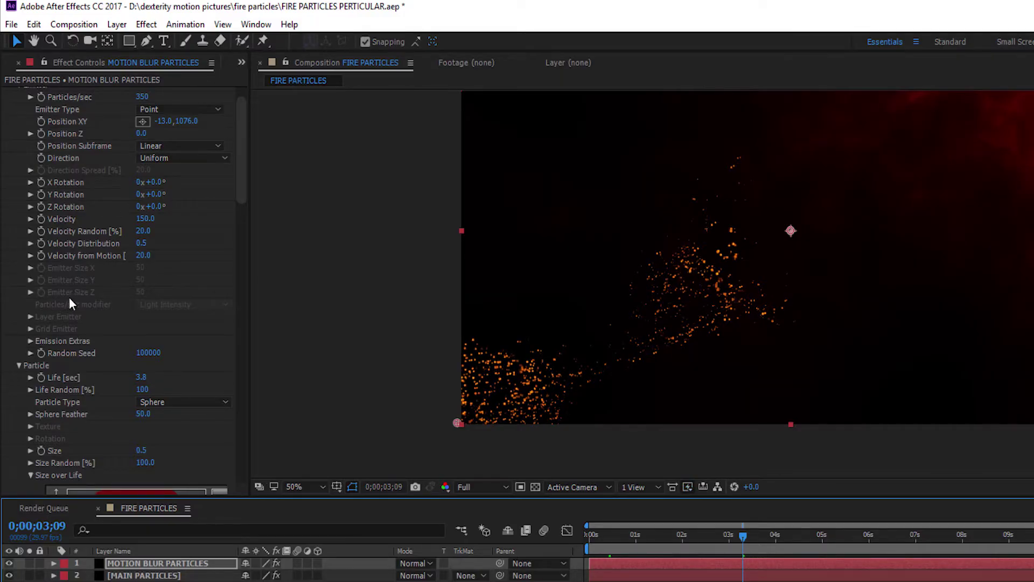
Step: Set the Air physics Air Resistance to 0.1 on the MOTION BLUR PARTICLES layer and preview the particle spread
scroll(76, 290, "down", 10)
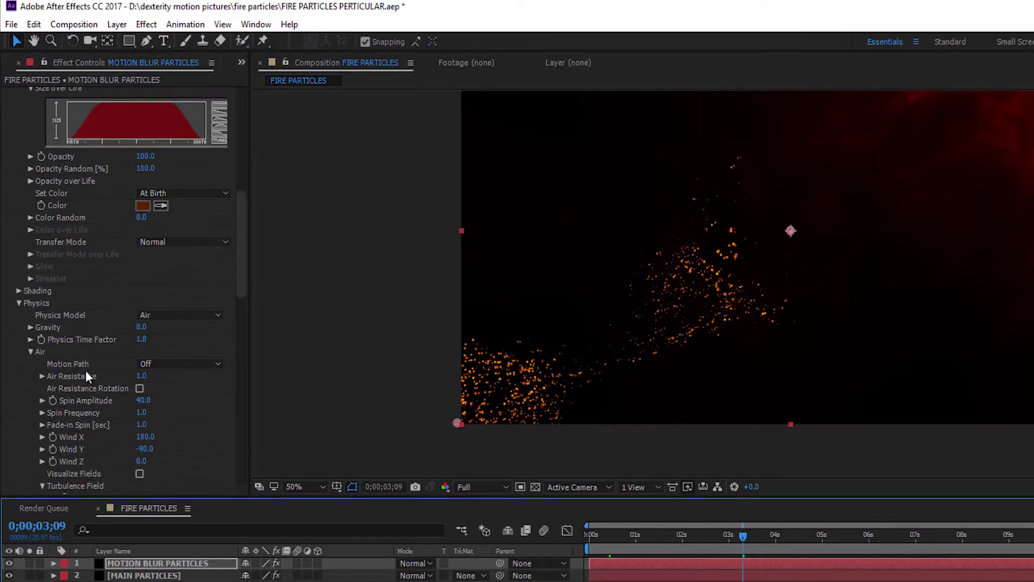
left_click(142, 344)
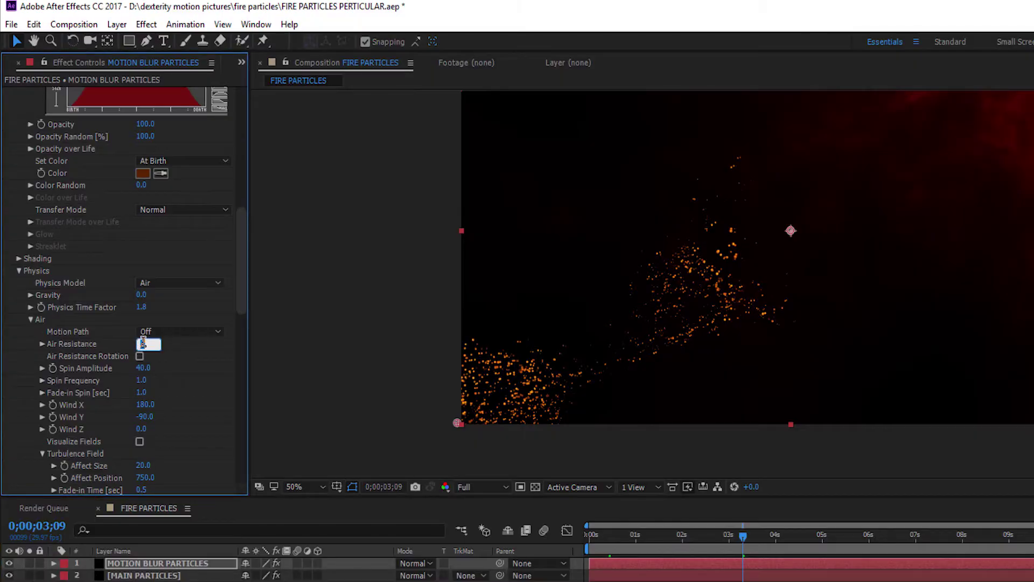
type("0.1")
key("Return")
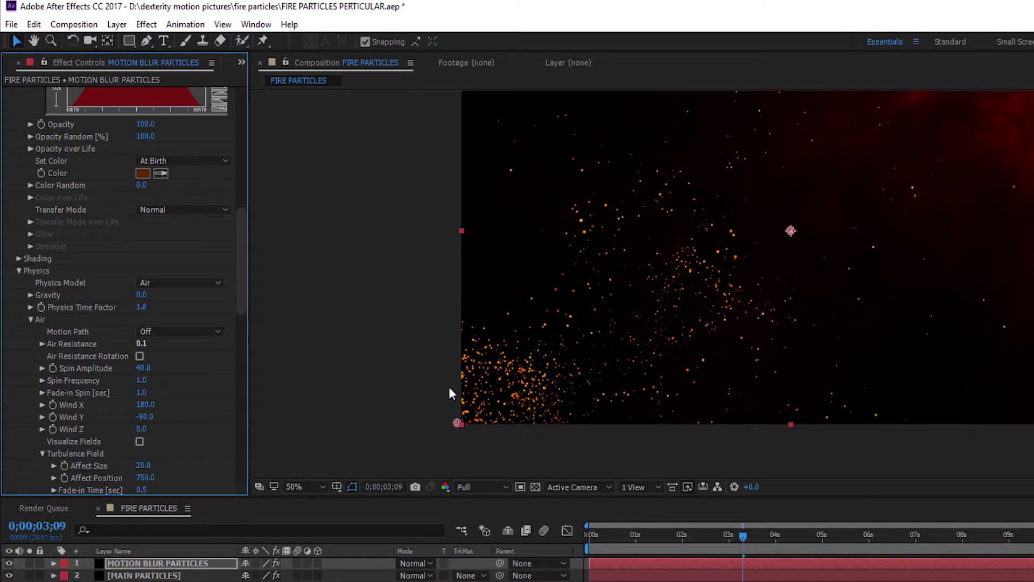
left_click(618, 547)
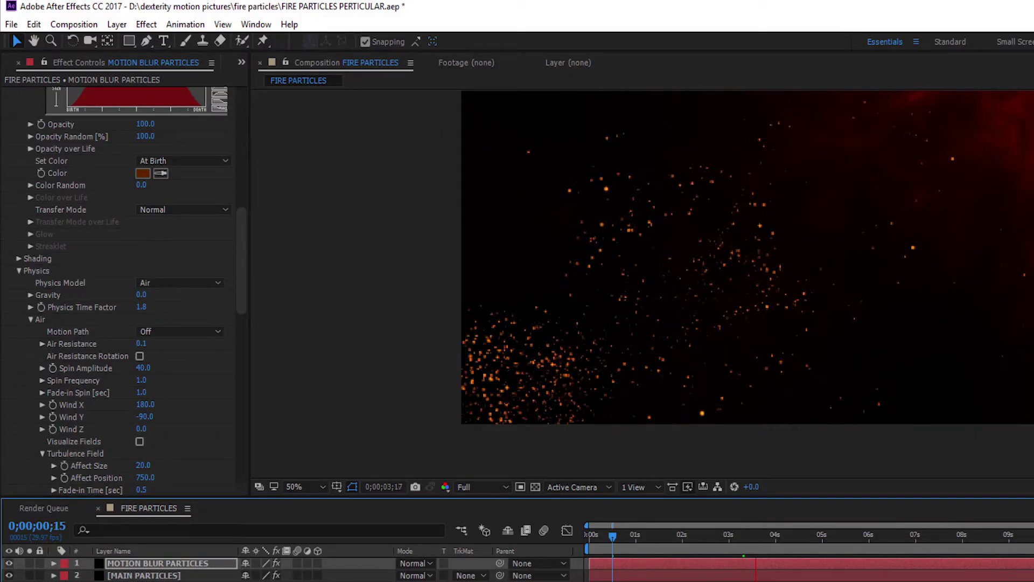
left_click(613, 539)
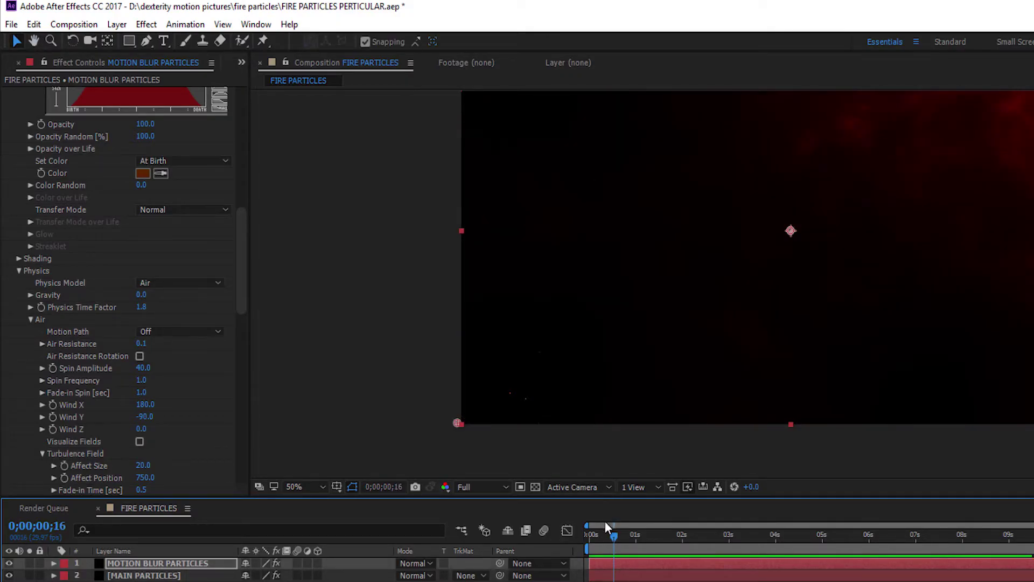
left_click(735, 538)
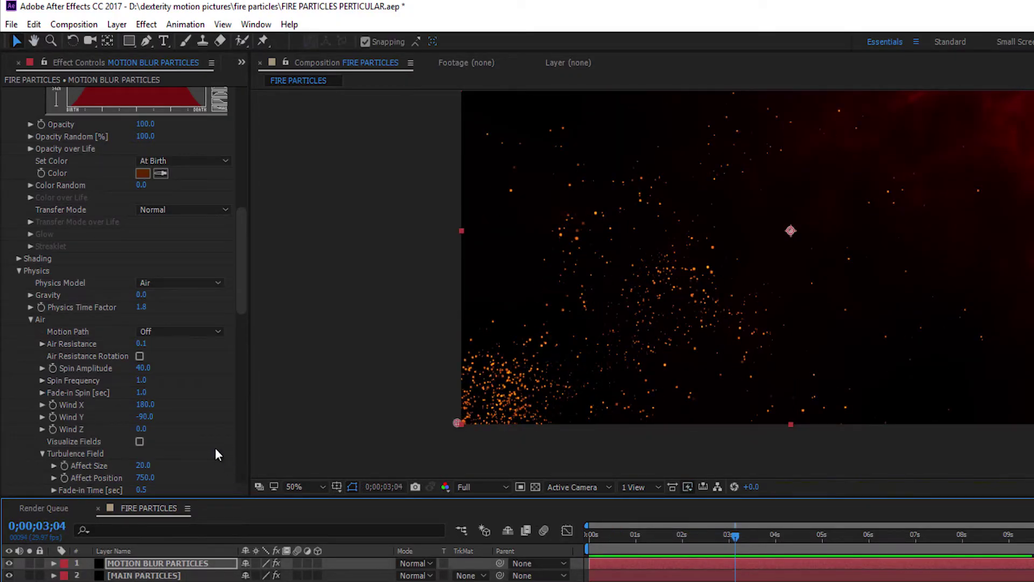
Step: Switch Motion Blur to On in Particular's Rendering settings for the MOTION BLUR PARTICLES layer
scroll(104, 400, "down", 1)
scroll(105, 400, "down", 7)
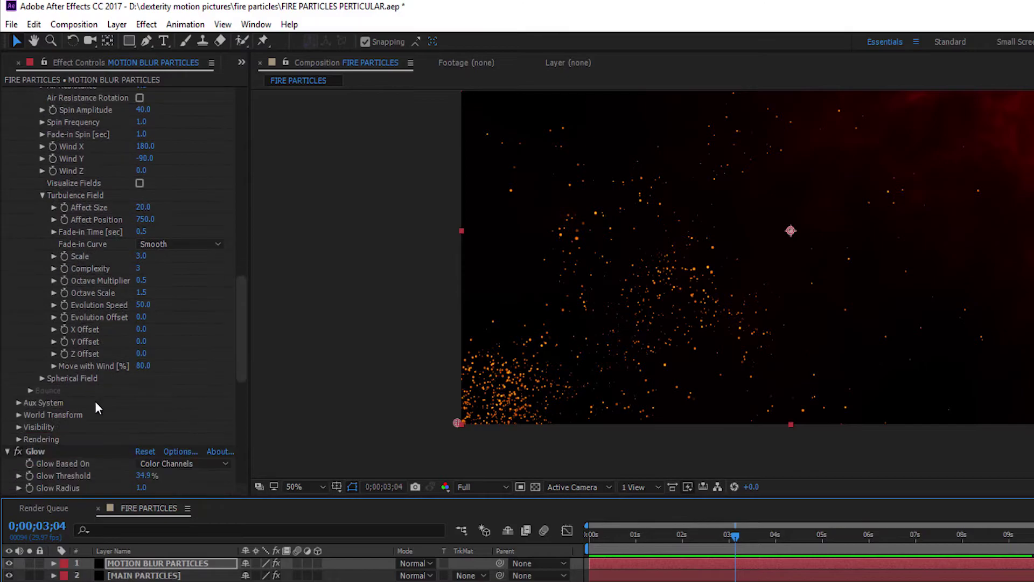
left_click(18, 438)
scroll(122, 412, "down", 1)
scroll(50, 434, "down", 1)
left_click(31, 455)
left_click(183, 402)
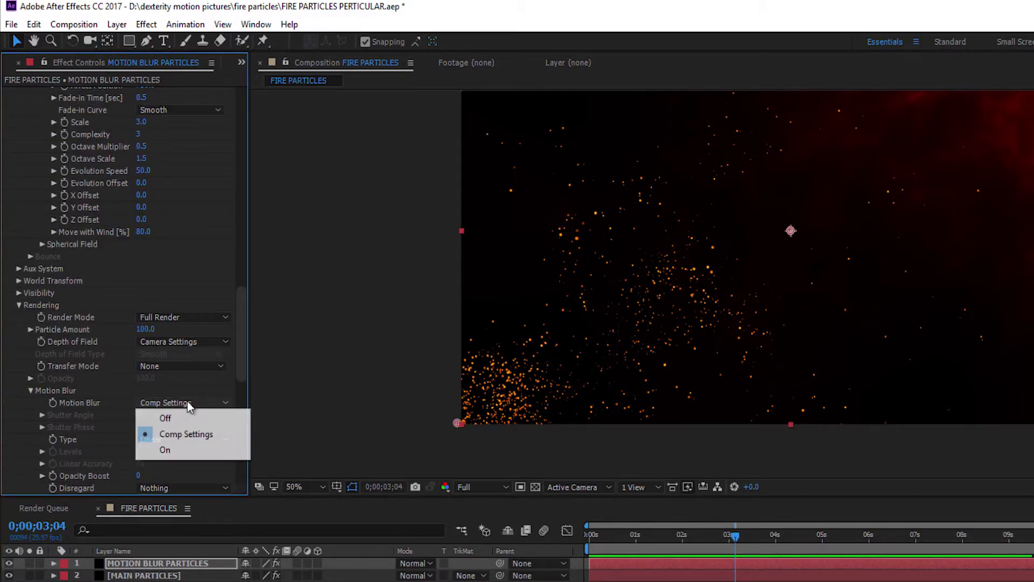
left_click(178, 450)
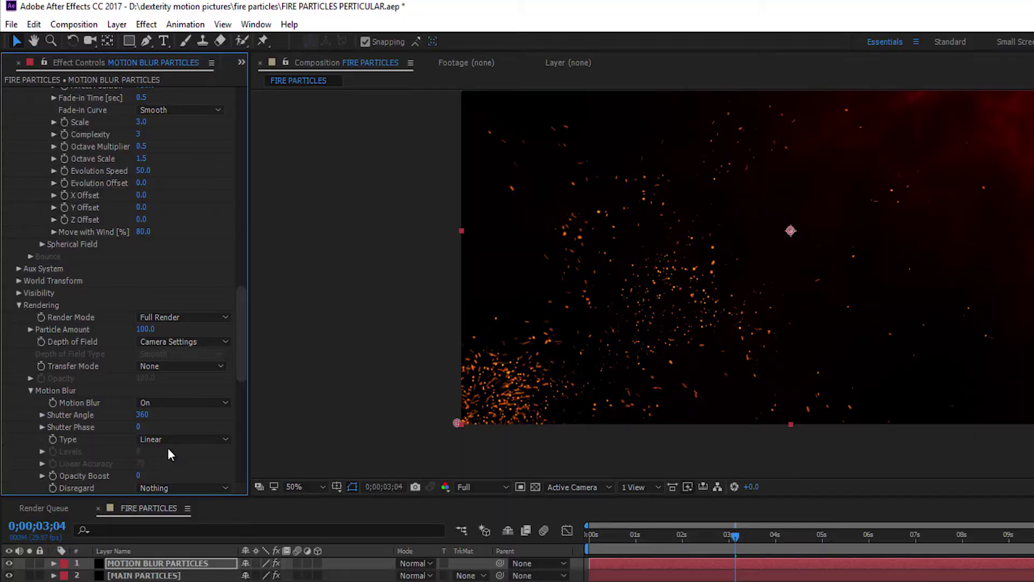
Step: Set the motion blur Shutter Angle to 390 and preview the animation from near the start
left_click(142, 415)
type("390")
key("Return")
left_click(608, 538)
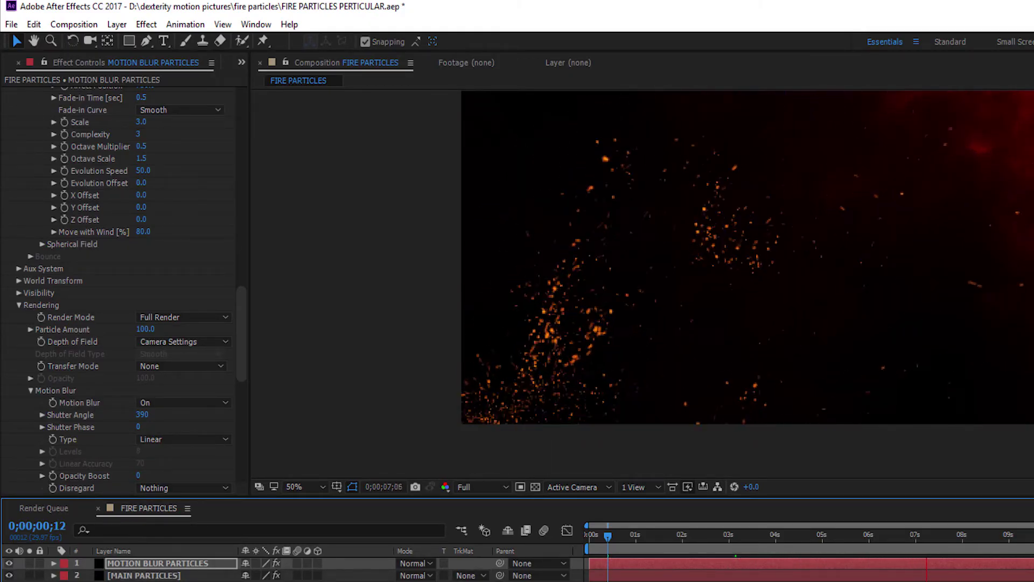
Step: Set the Air physics Spin Amplitude of the MOTION BLUR PARTICLES layer to 60 and preview the result
scroll(94, 341, "up", 5)
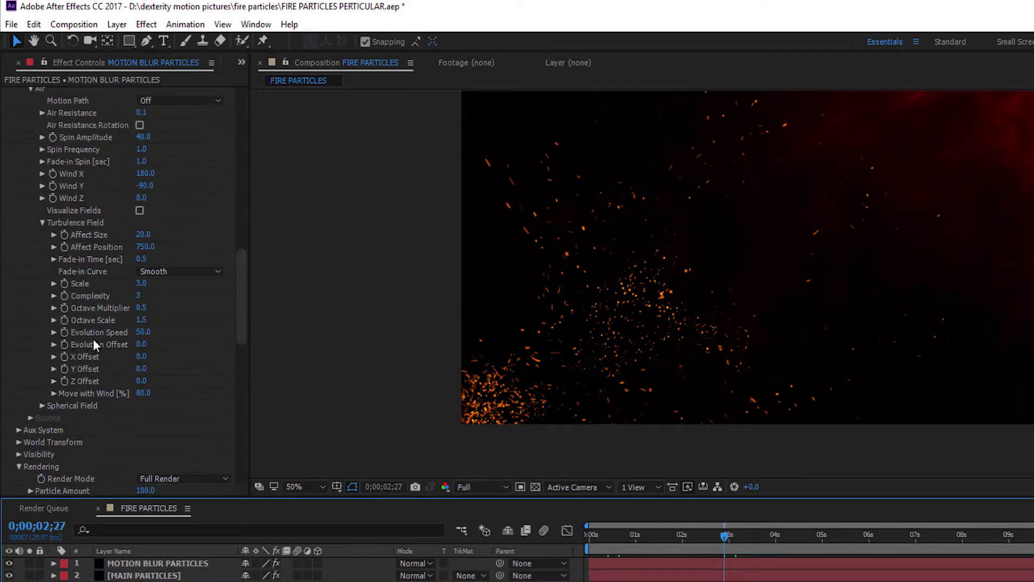
scroll(93, 345, "up", 3)
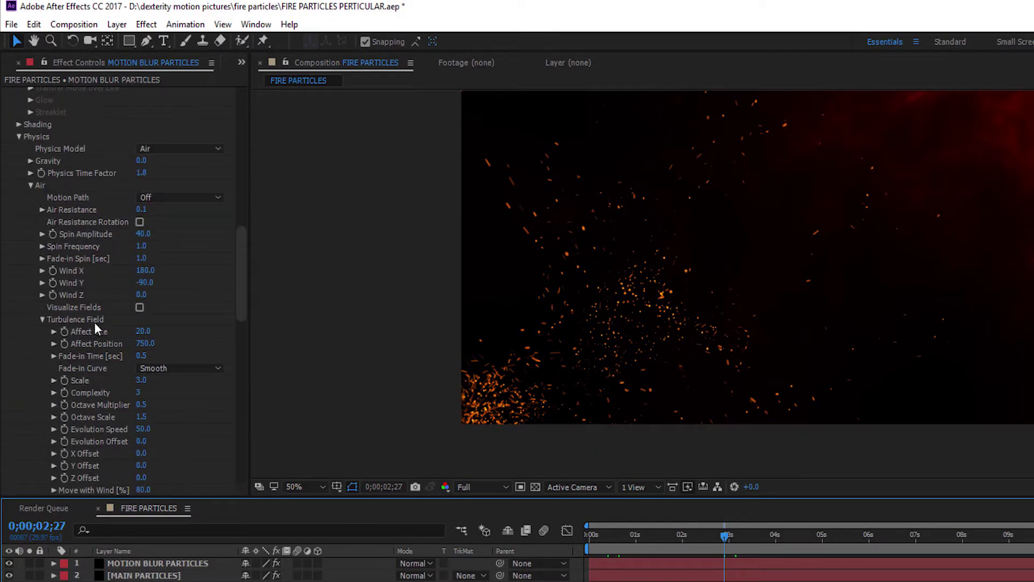
left_click(143, 234)
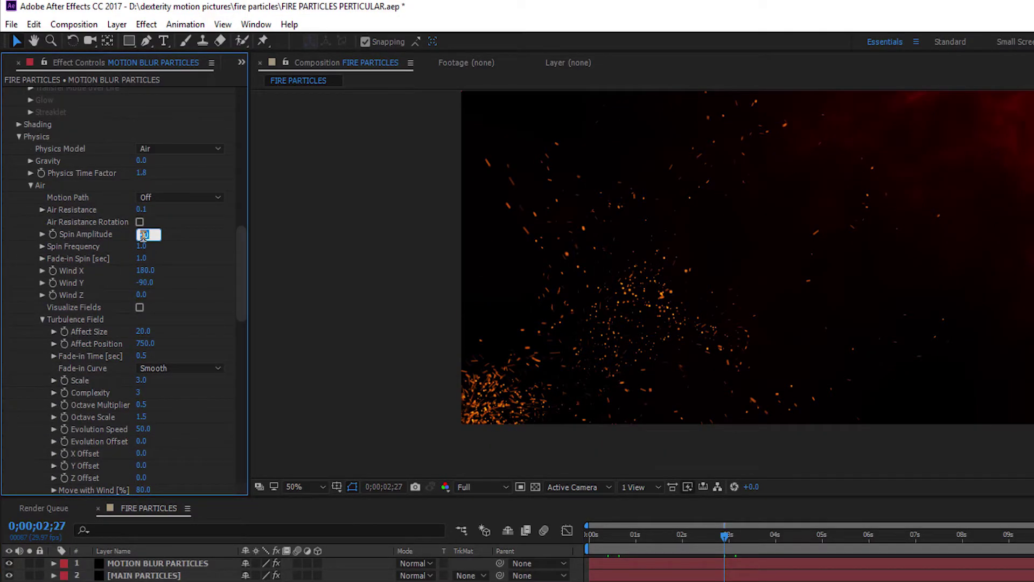
type("60")
left_click(478, 367)
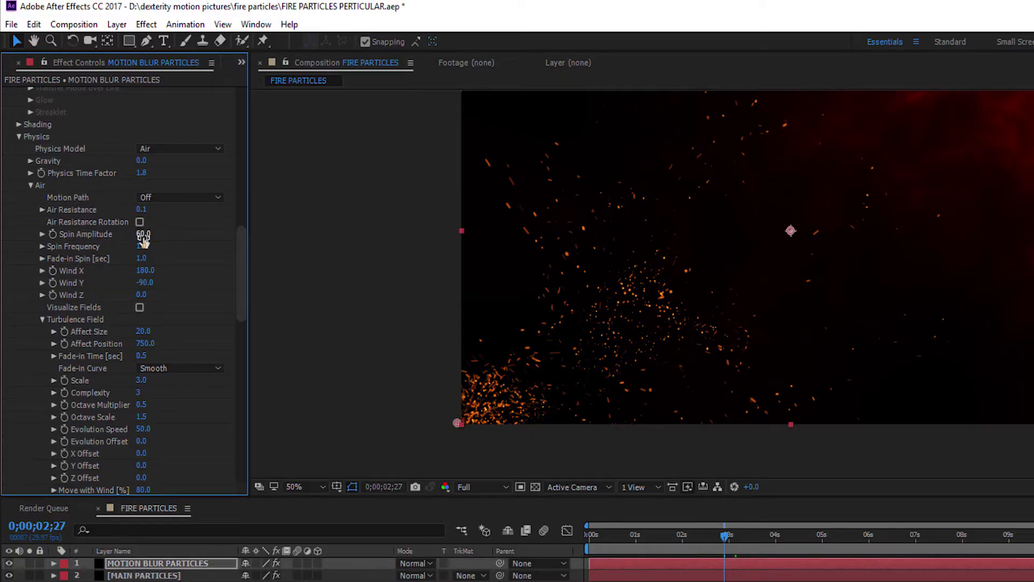
left_click_drag(598, 537, 712, 536)
key("space")
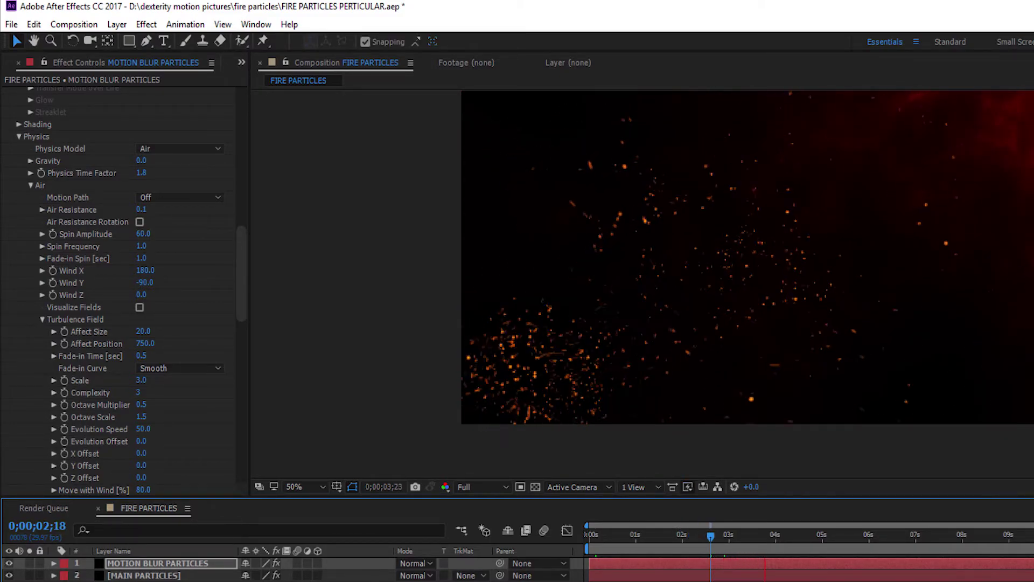
key("space")
Step: Set the MOTION BLUR PARTICLES emitter's Velocity to 200 and check the motion along the timeline
scroll(98, 246, "up", 15)
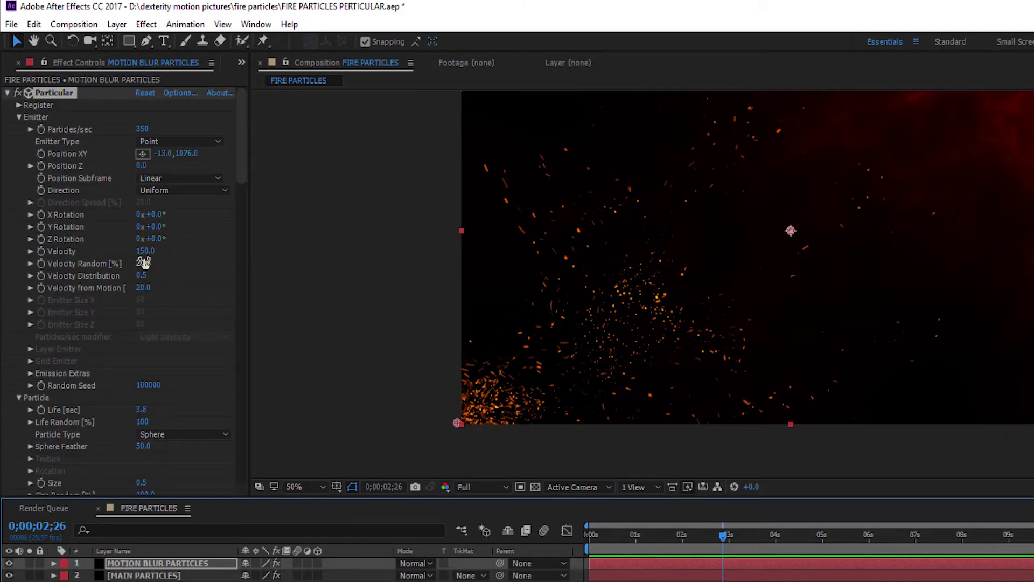
left_click(145, 252)
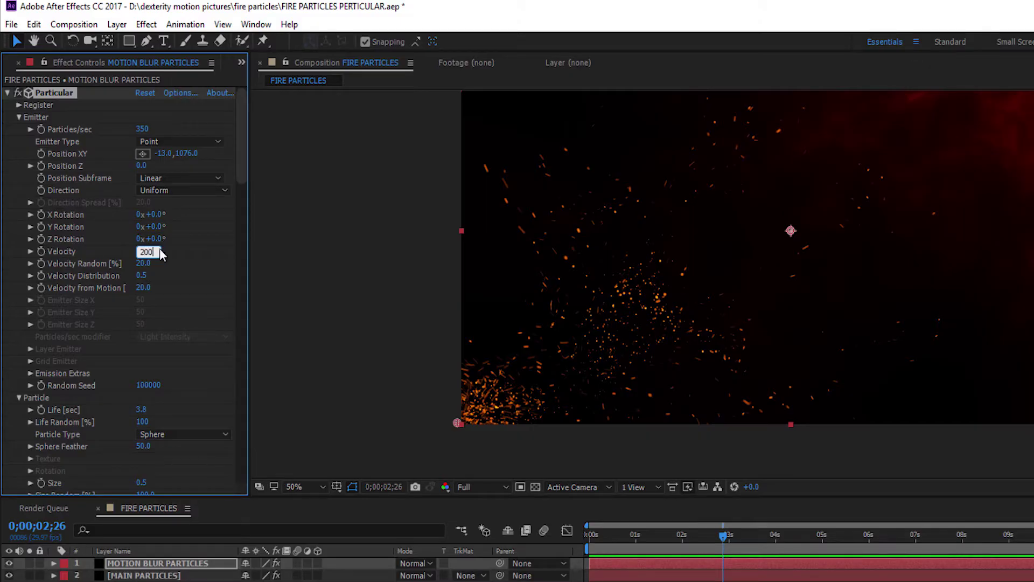
left_click(598, 537)
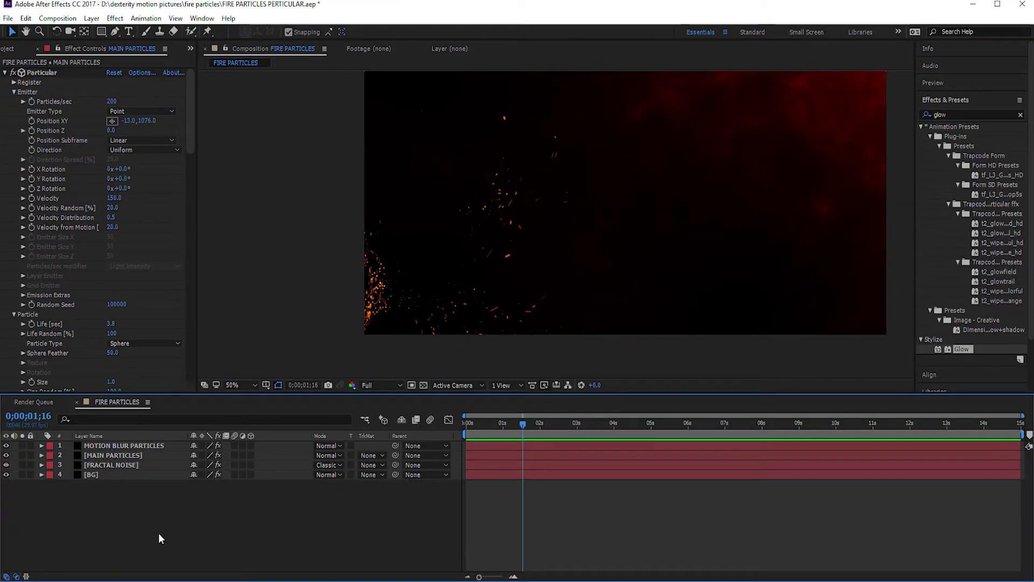
left_click_drag(505, 431, 596, 429)
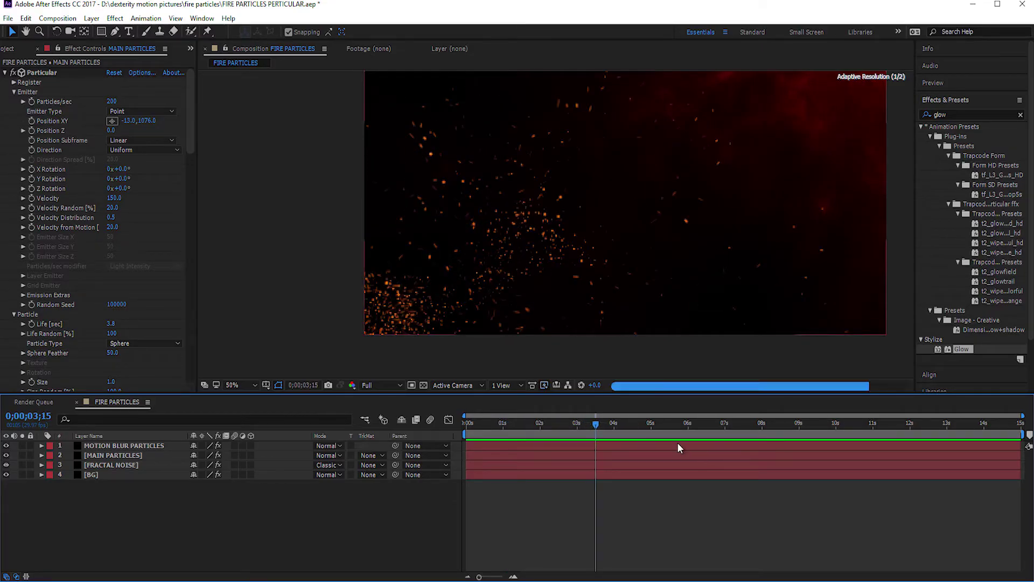
Step: Duplicate the MAIN PARTICLES layer and rename the copy as BOKEH PARTICLES
left_click(109, 455)
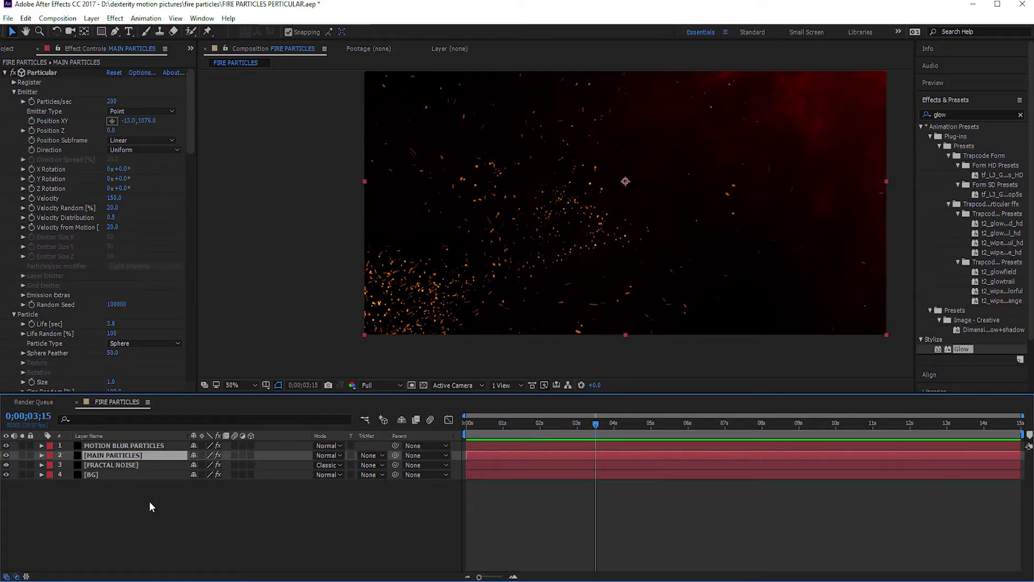
key("ctrl+d")
right_click(182, 496)
left_click(180, 547)
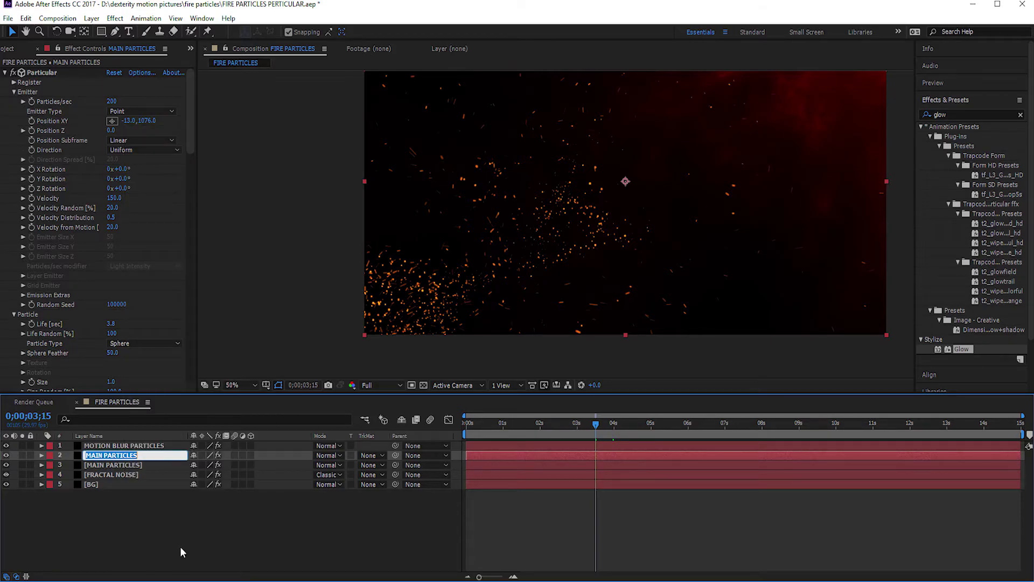
type("BOKEH PARTICLES")
left_click(129, 540)
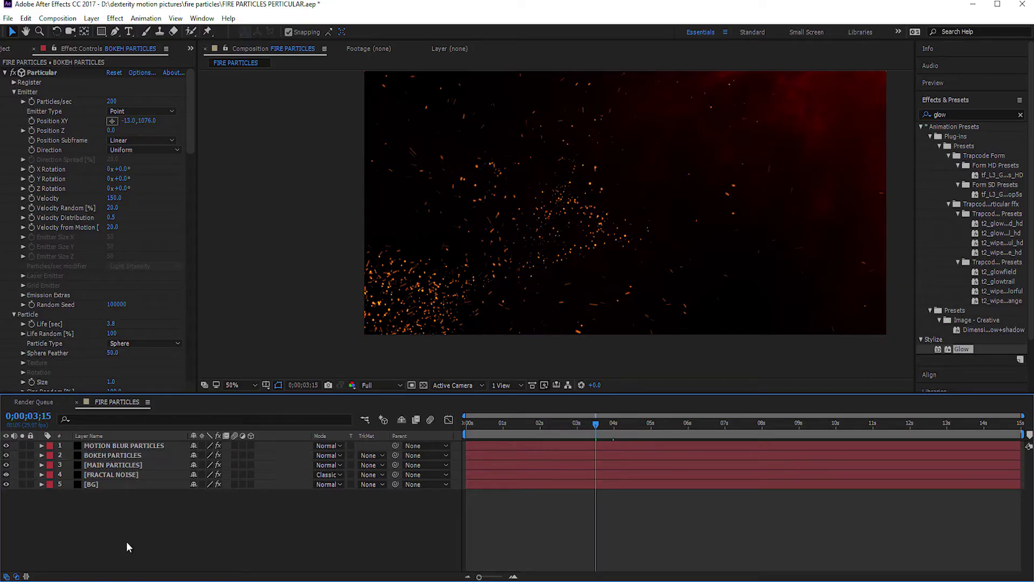
Step: Set the BOKEH PARTICLES emitter's Particles/sec to 50 and Position Z to -1810, and preview the animation
left_click(108, 456)
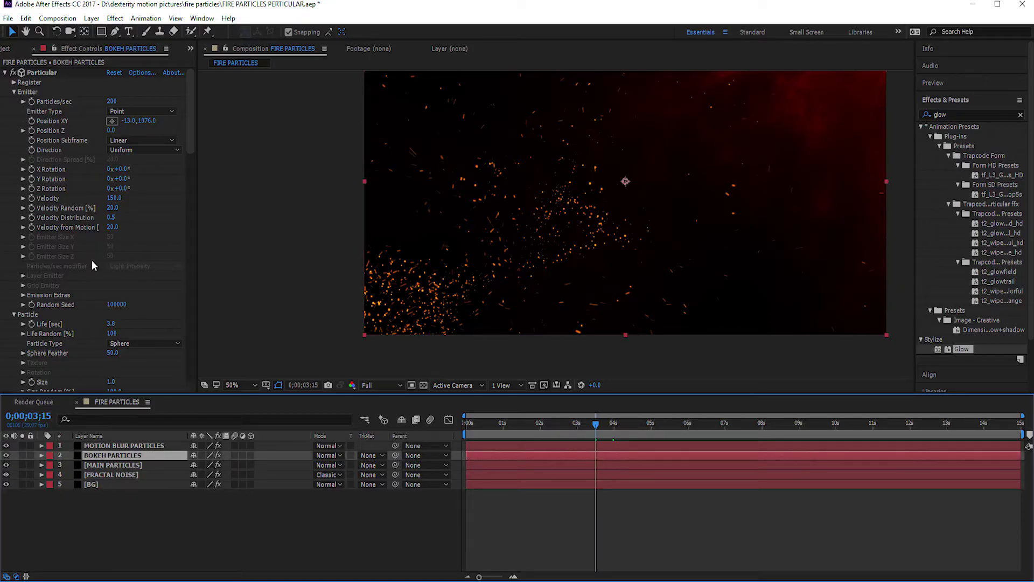
type("50")
key("Return")
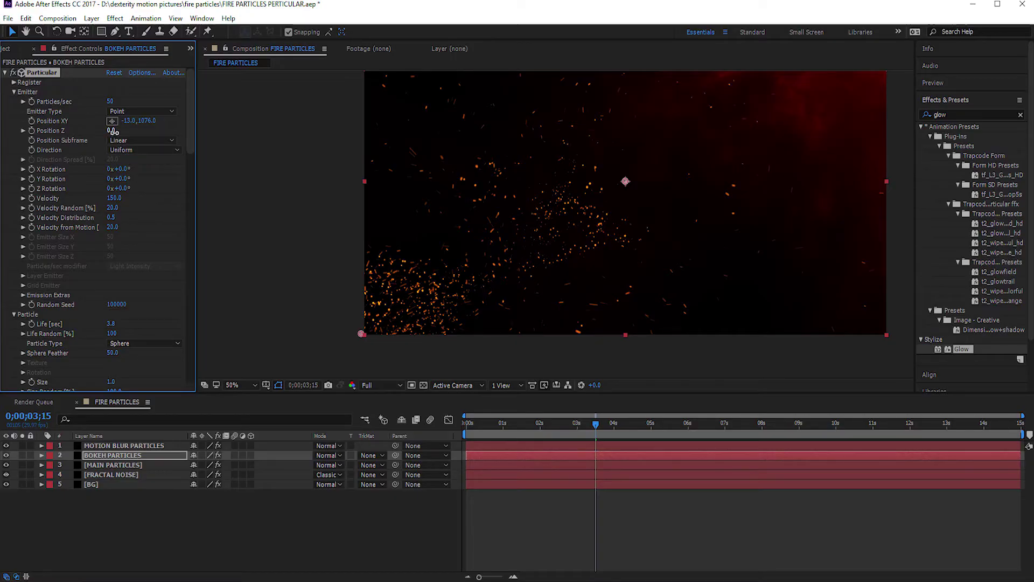
left_click_drag(110, 131, 31, 150)
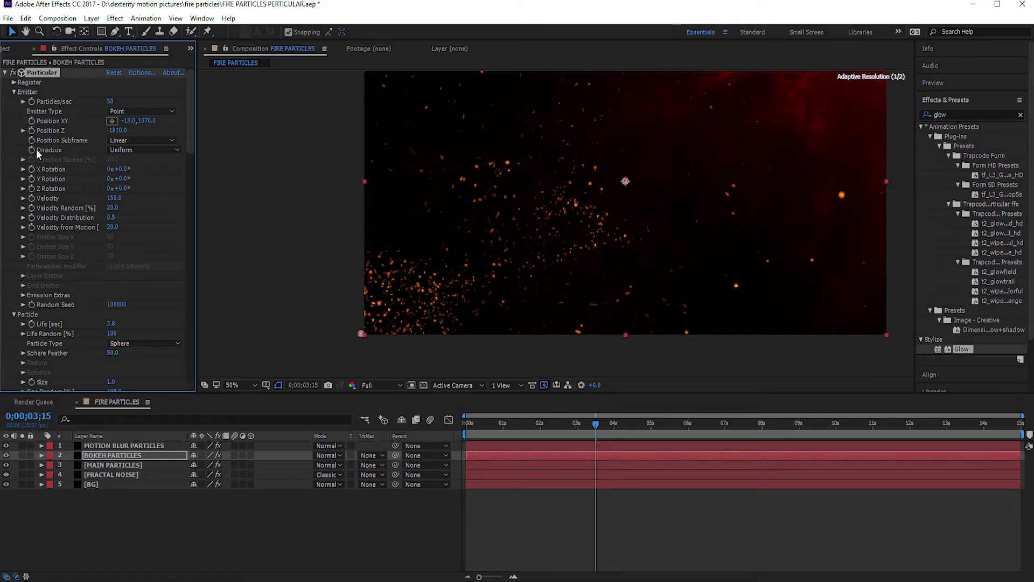
left_click(487, 432)
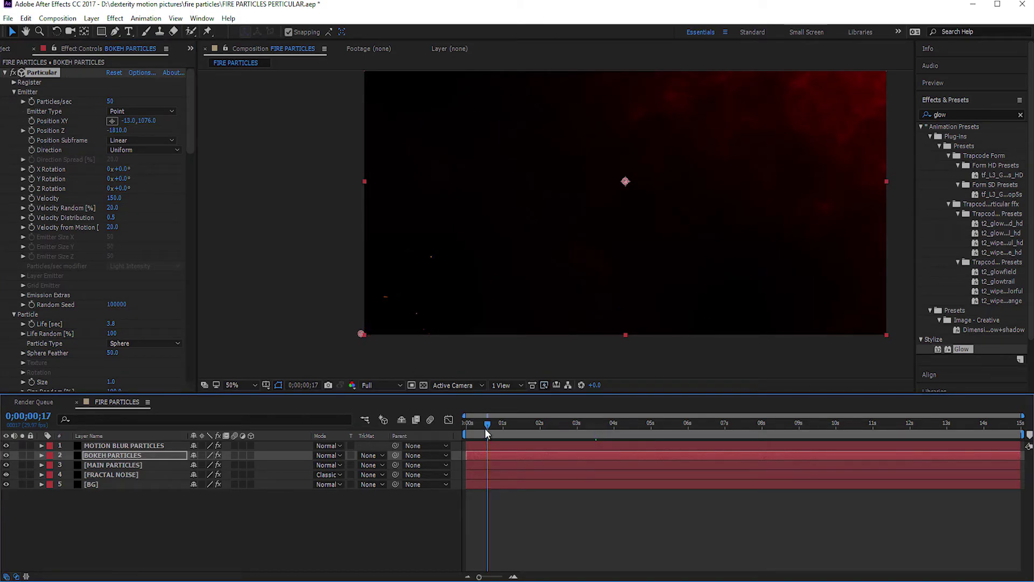
key("space")
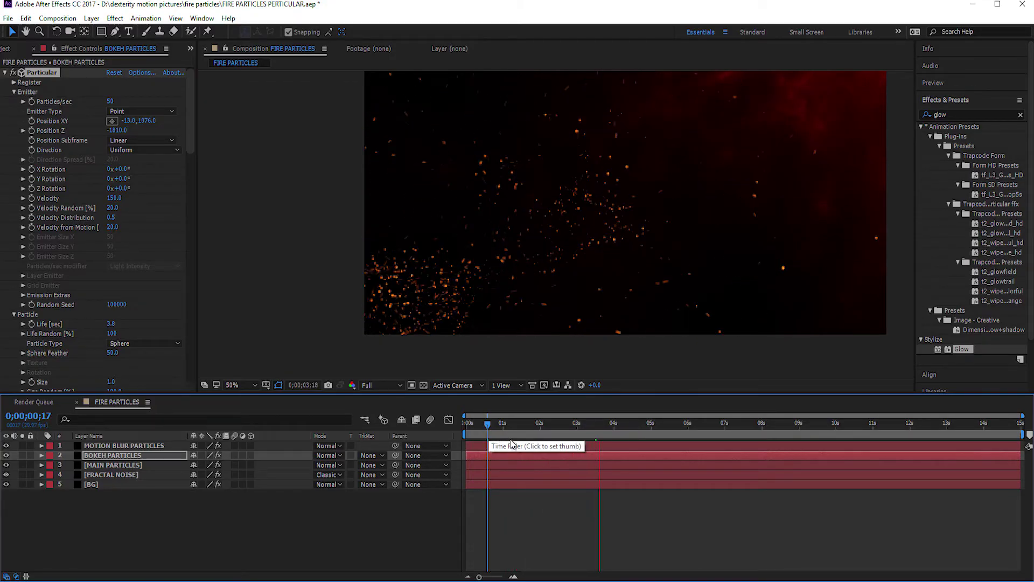
Step: Set the BOKEH PARTICLES emitter's Position Z to -2270
key("space")
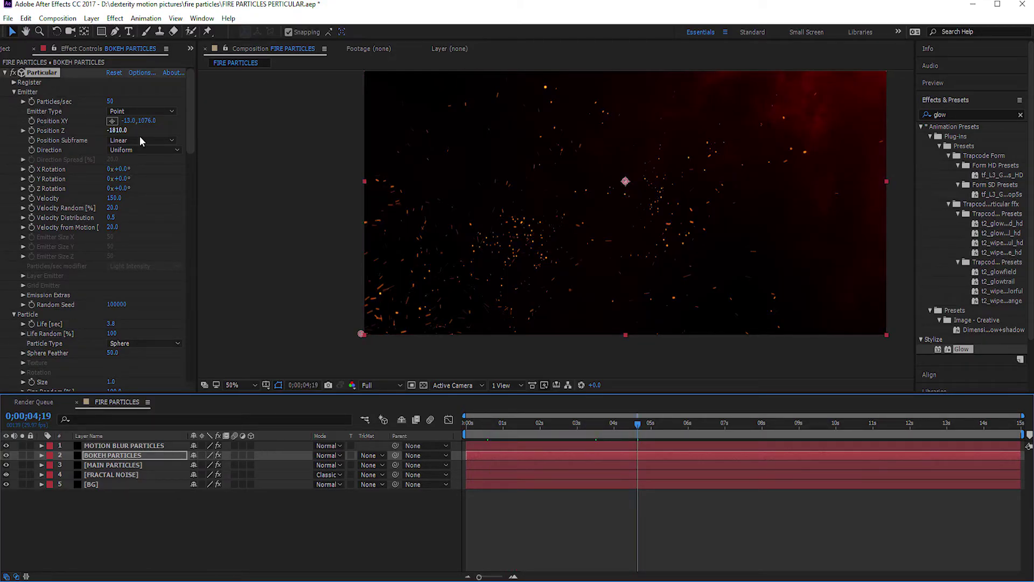
left_click_drag(117, 130, 111, 131)
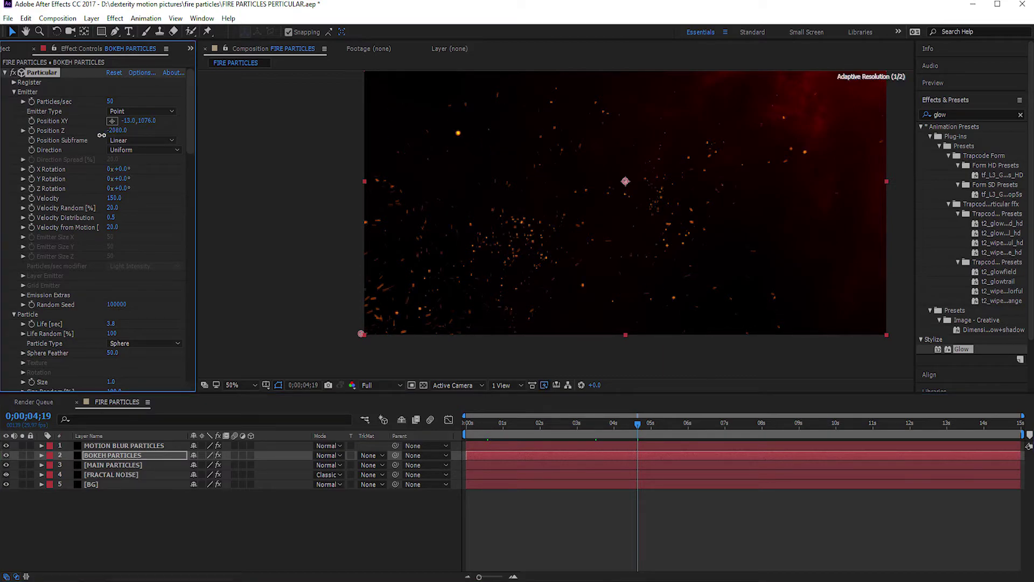
left_click_drag(96, 138, 94, 138)
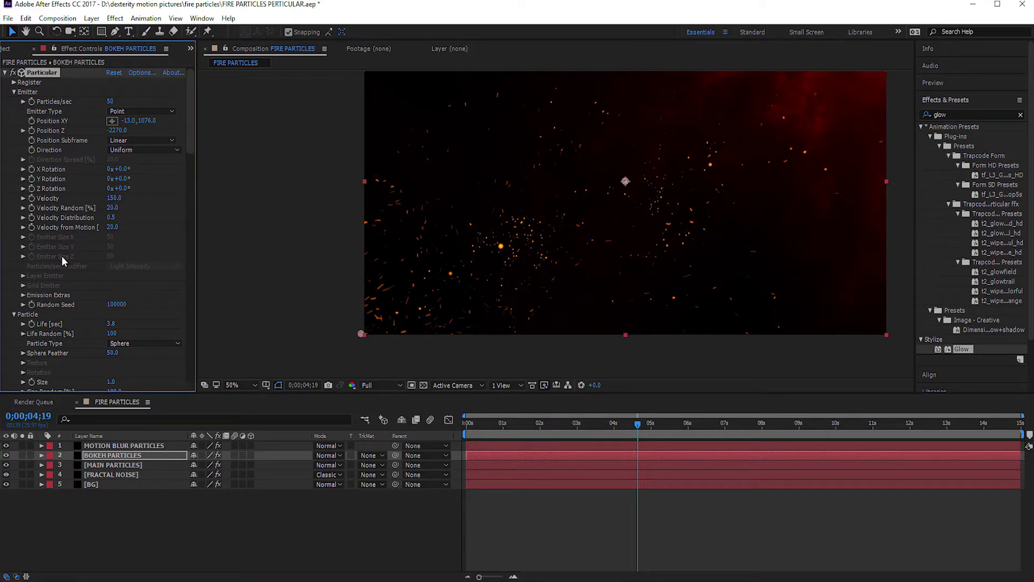
Step: Set the particle Size of BOKEH PARTICLES to 3 and preview the animation from near the start
scroll(62, 256, "down", 2)
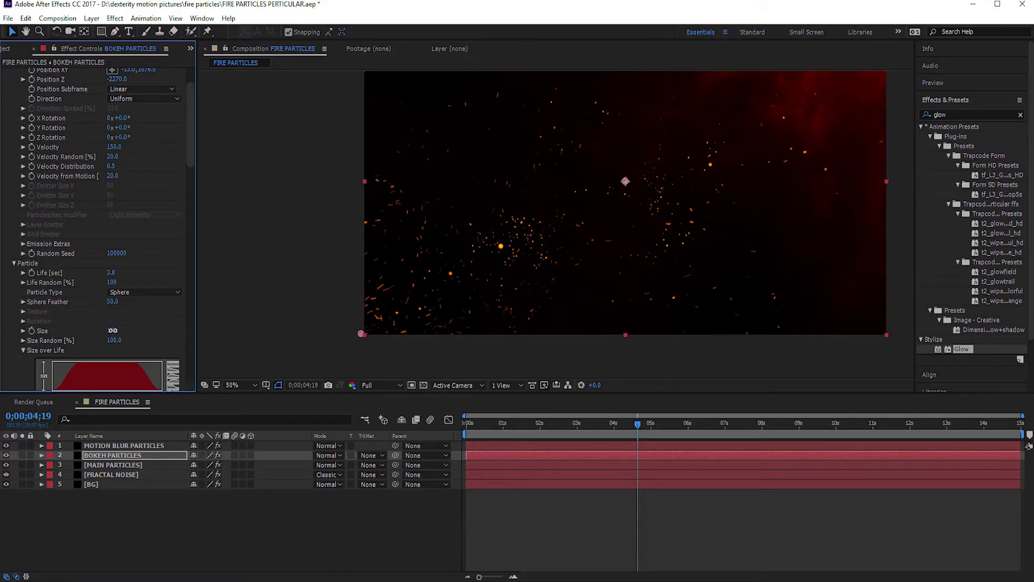
left_click_drag(113, 330, 112, 329)
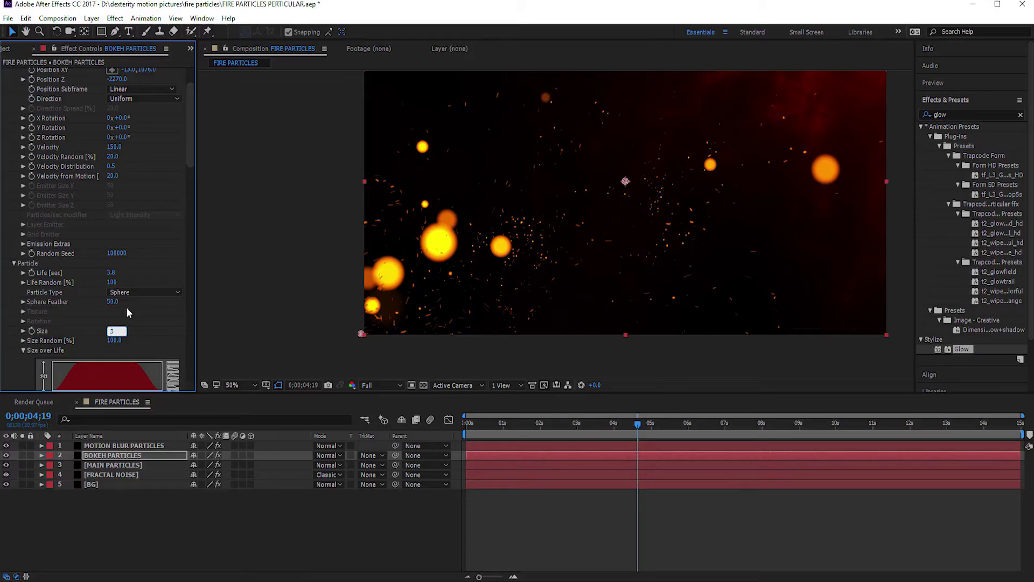
left_click(488, 456)
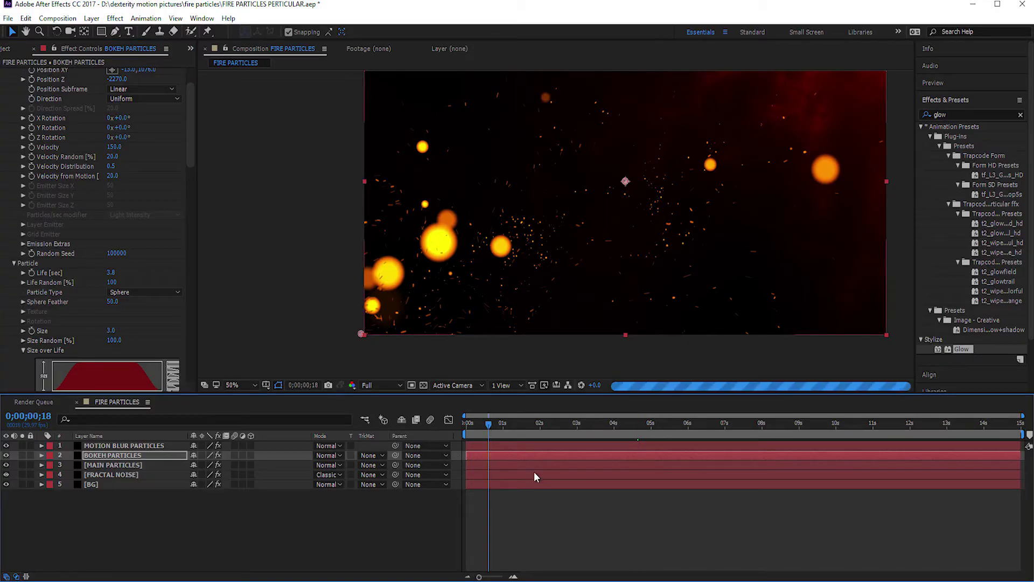
key("space")
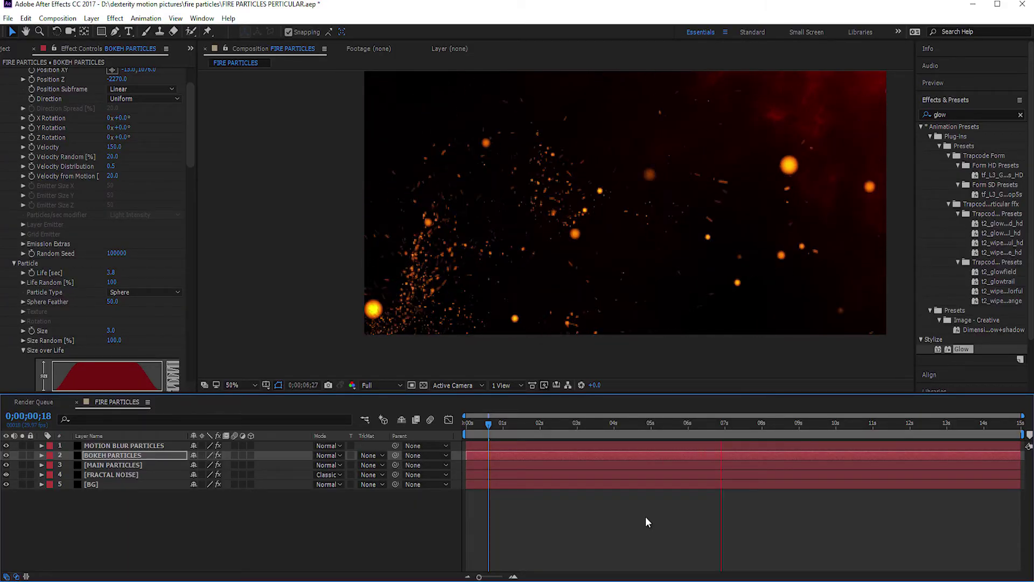
Step: Add a one-node camera with the 50mm preset to the FIRE PARTICLES composition
right_click(161, 512)
mouse_move(199, 403)
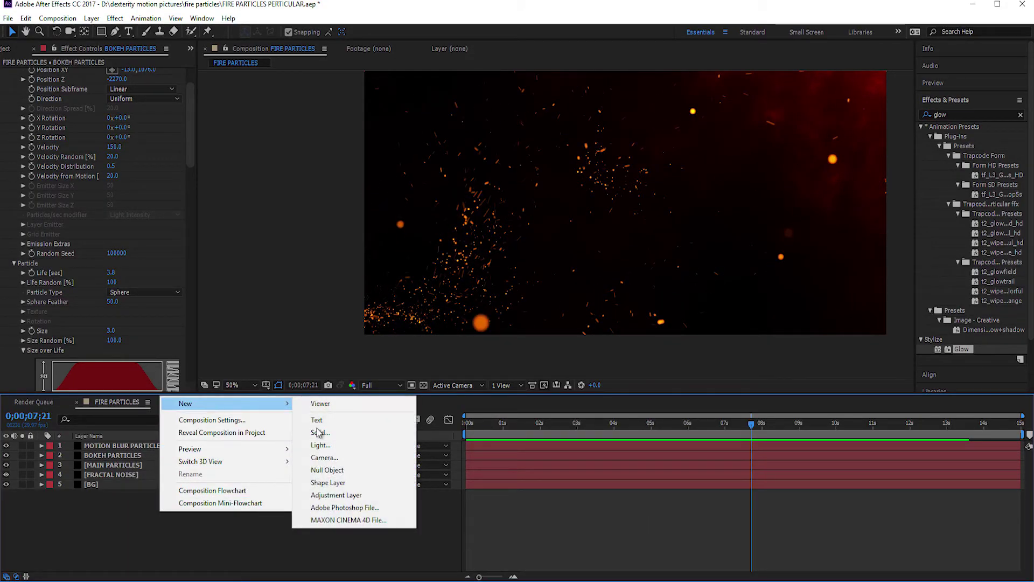
left_click(323, 457)
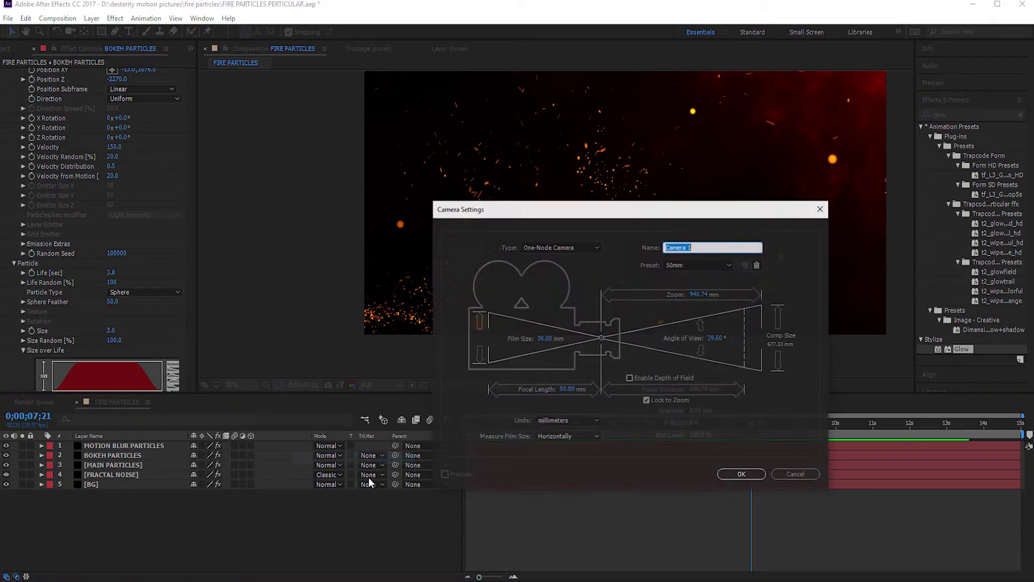
left_click(742, 474)
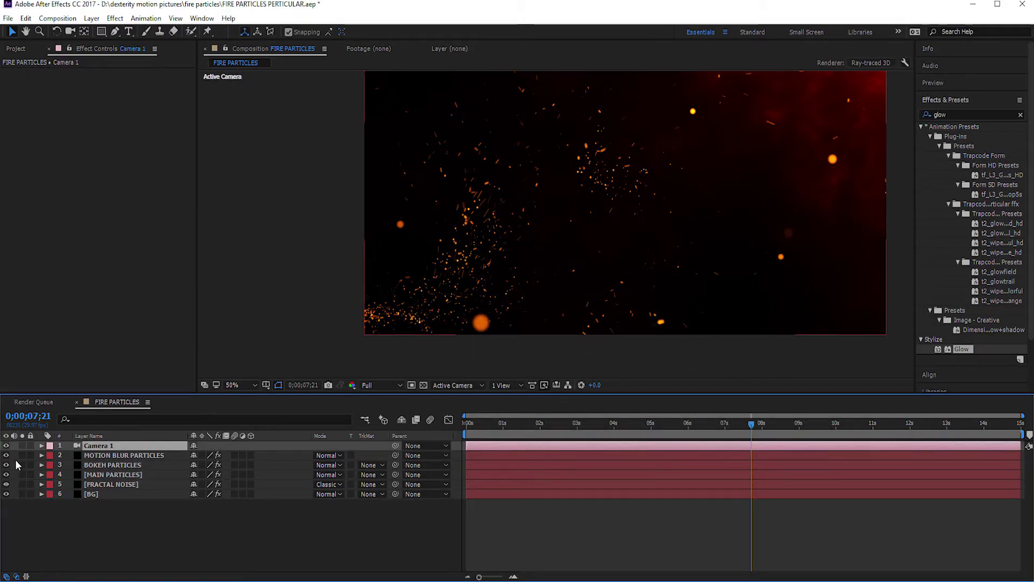
Step: Turn on the camera's Depth of Field with Blur Level 350% and Aperture 35.3 pixels, and preview the blur
left_click(51, 464)
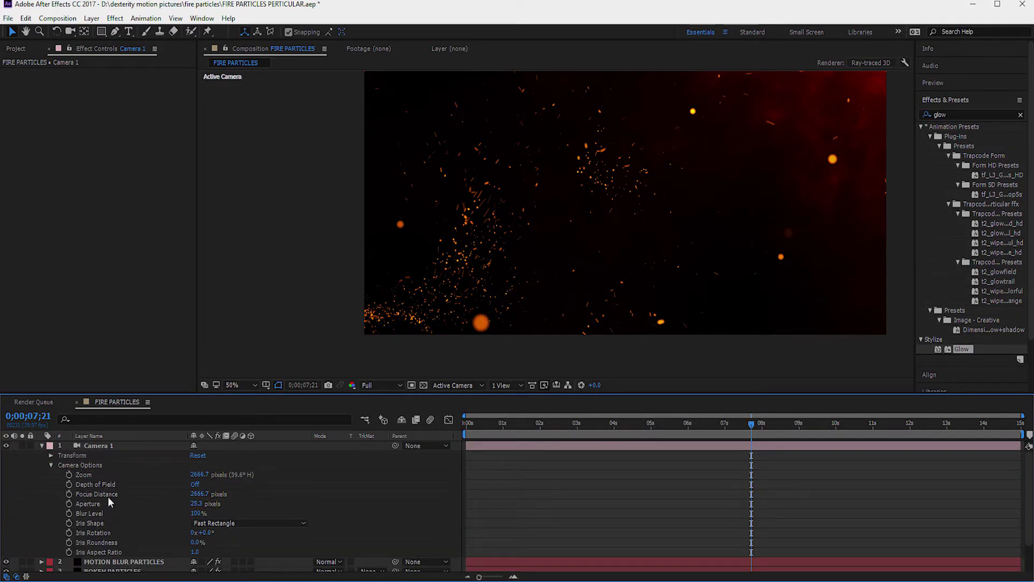
left_click(195, 485)
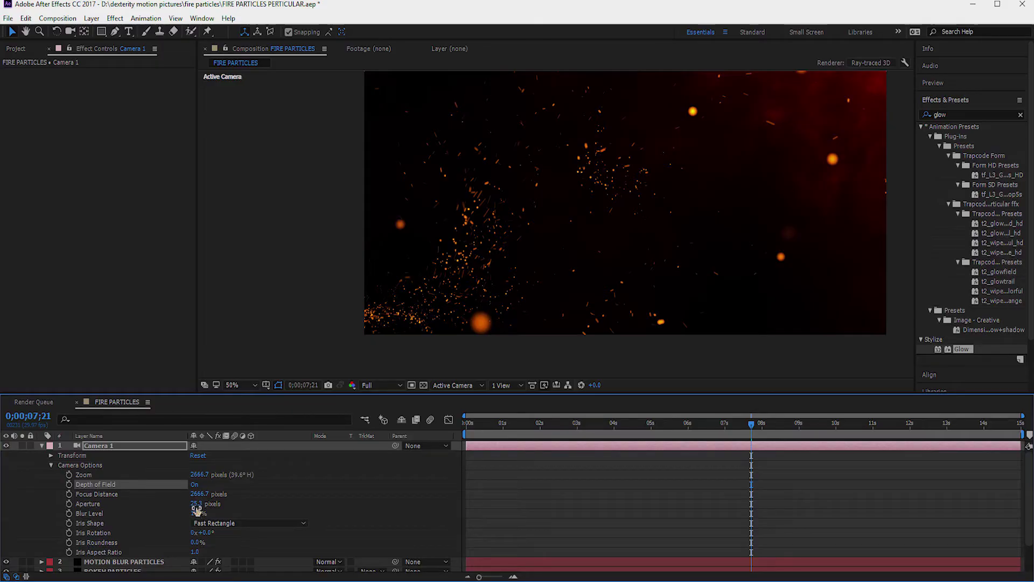
left_click_drag(196, 511, 364, 499)
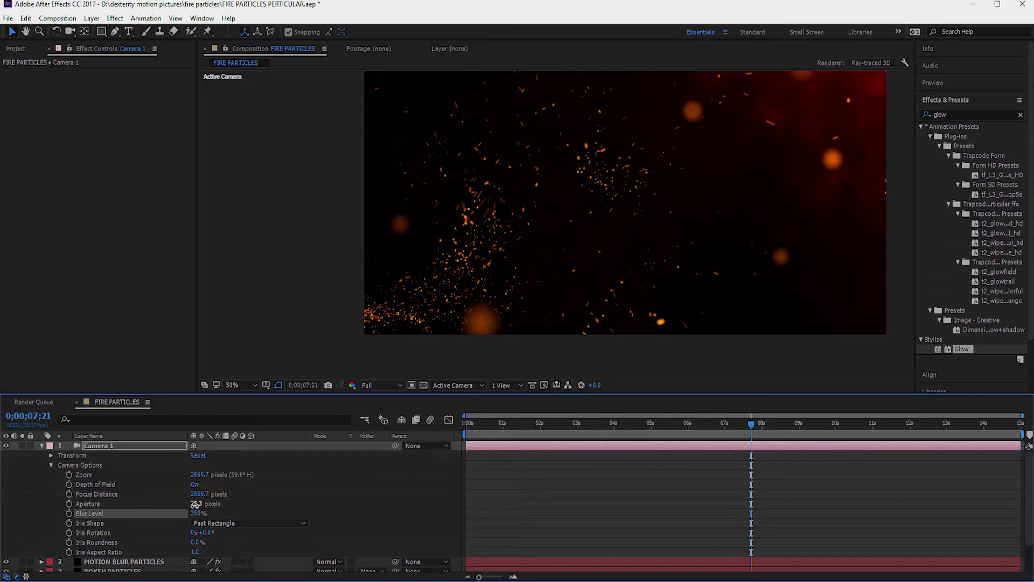
left_click_drag(195, 505, 199, 508)
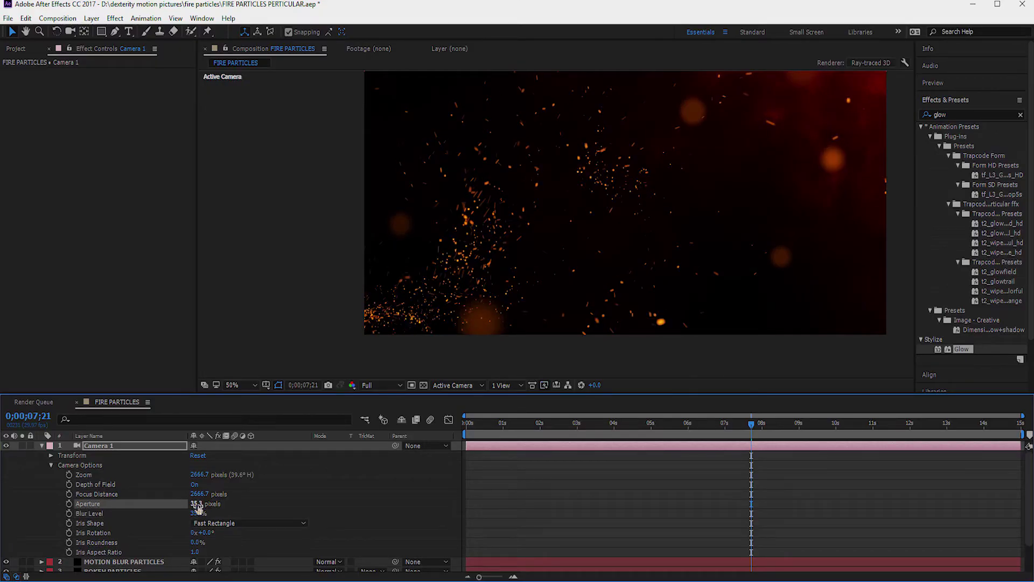
left_click(486, 423)
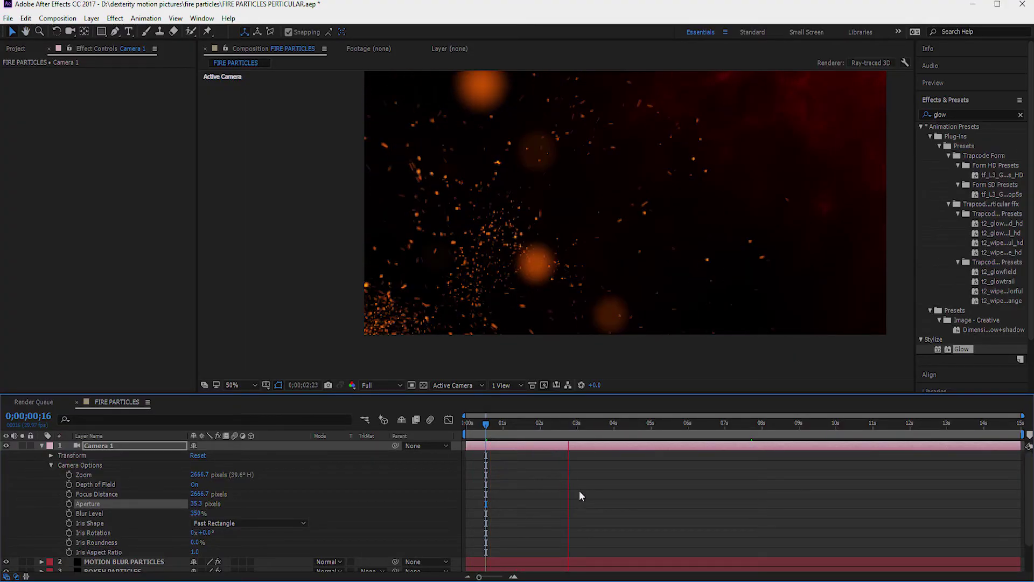
key("space")
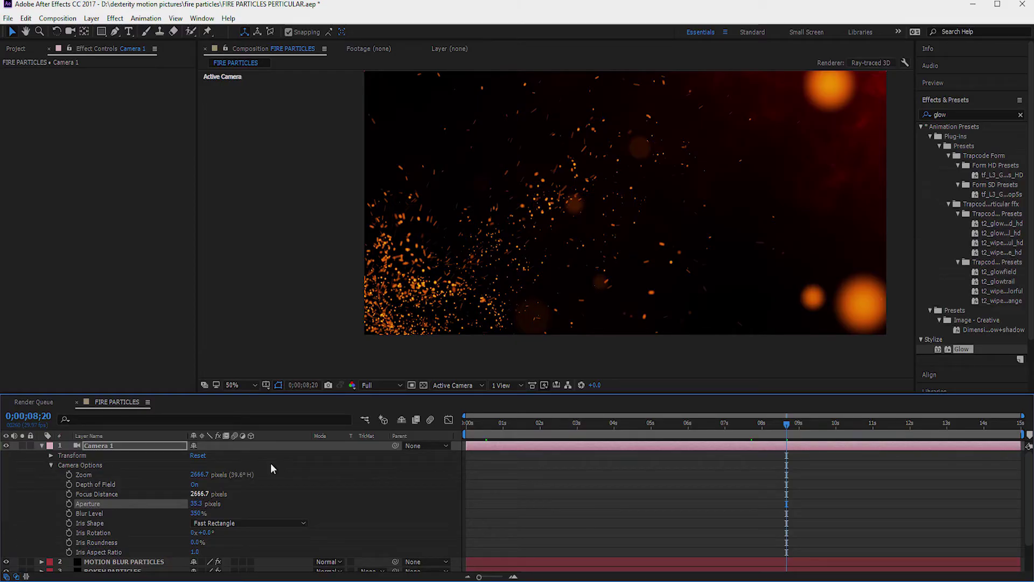
Step: Set the camera's Focus Distance to 2542.7 pixels using a two-view horizontal layout, and preview the result back in one view
left_click(505, 385)
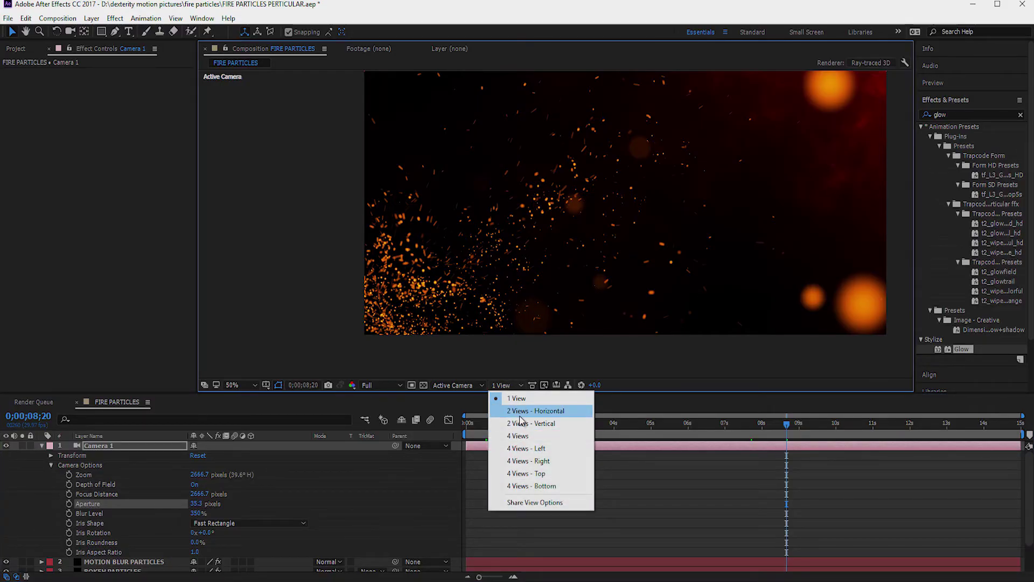
left_click(520, 412)
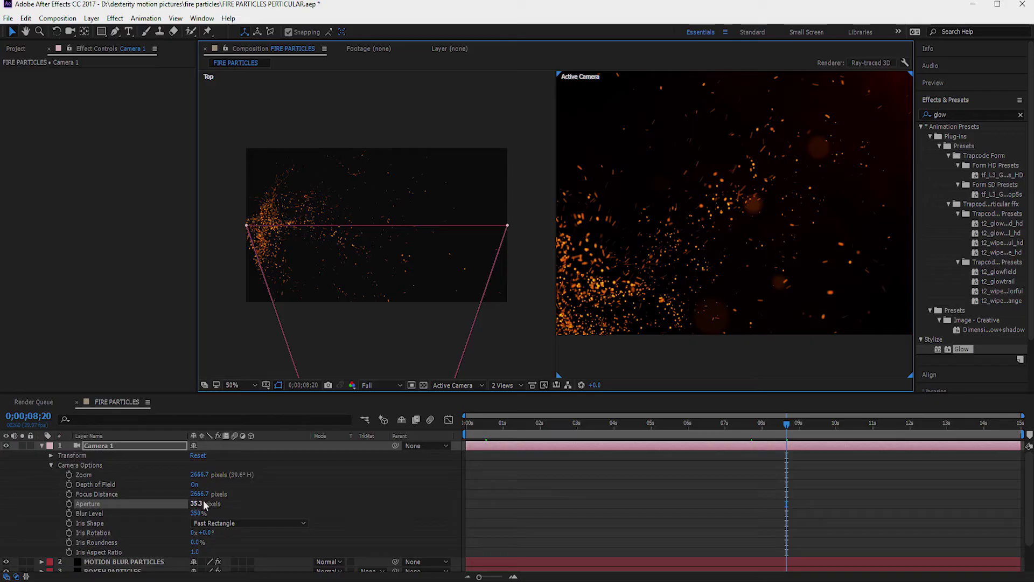
left_click_drag(204, 496, 135, 494)
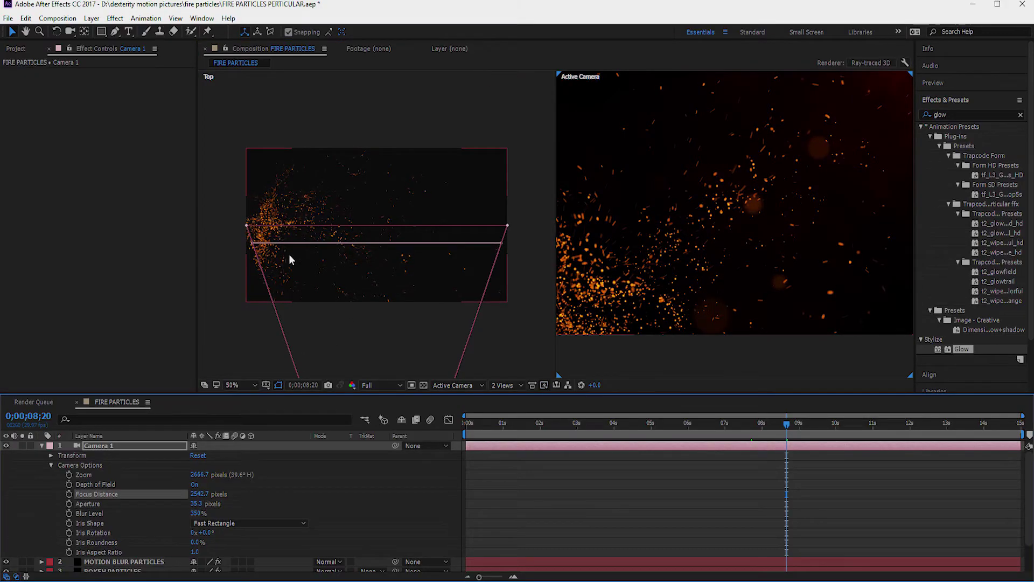
left_click(505, 386)
left_click(511, 397)
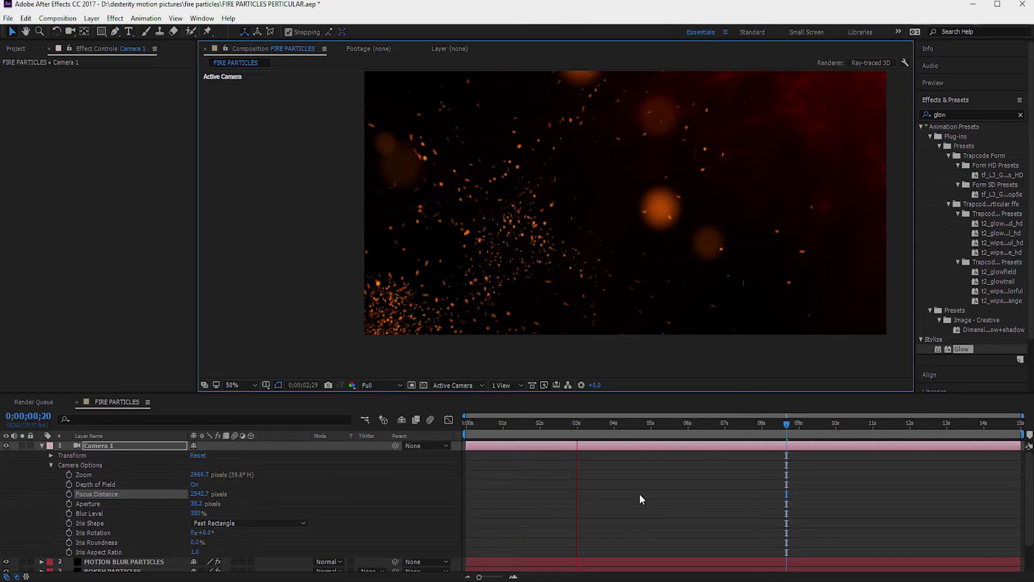
left_click(710, 512)
scroll(511, 215, "down", 2)
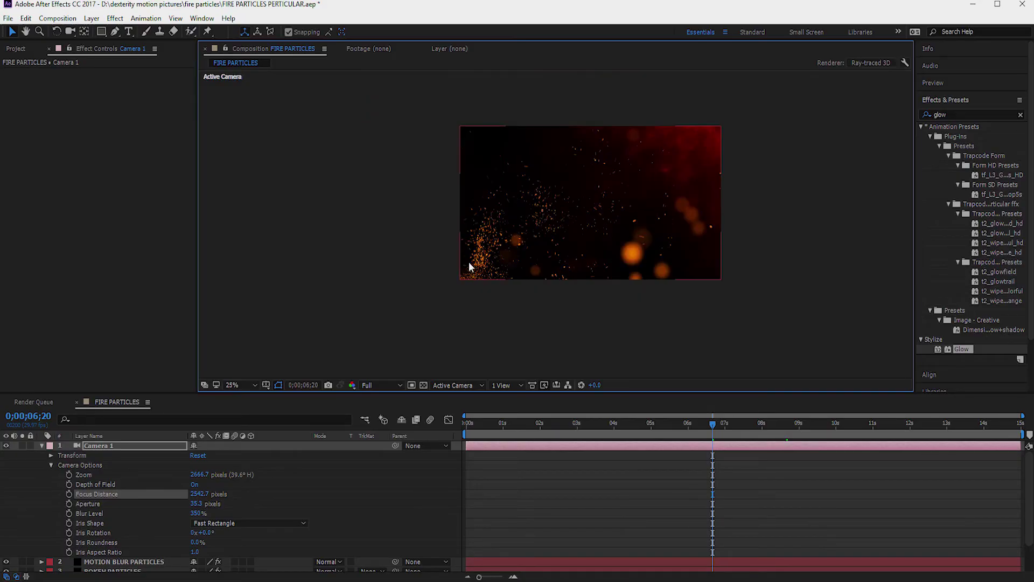
Step: Collapse the camera's properties and add a new adjustment layer above all layers
left_click(42, 446)
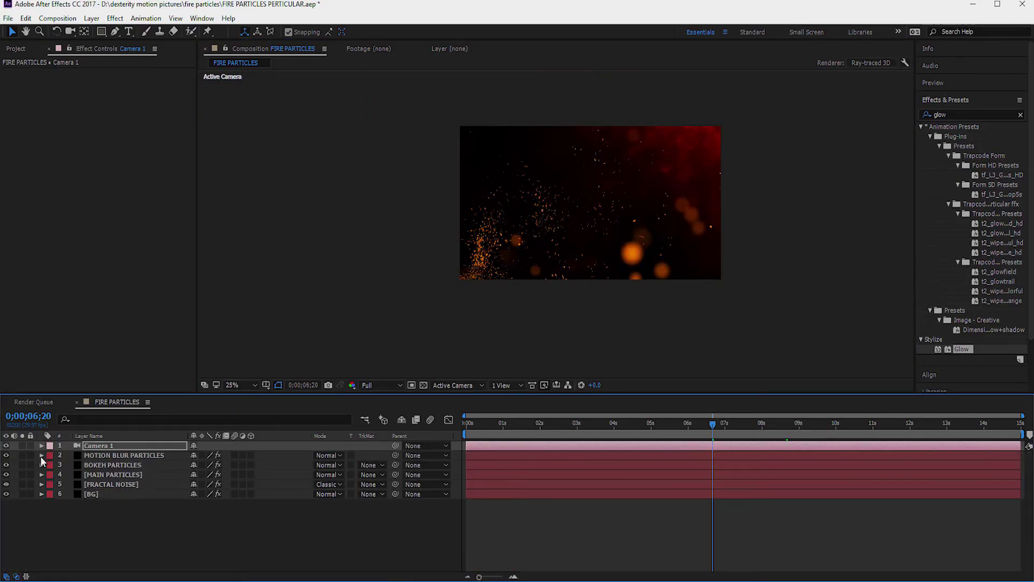
right_click(72, 522)
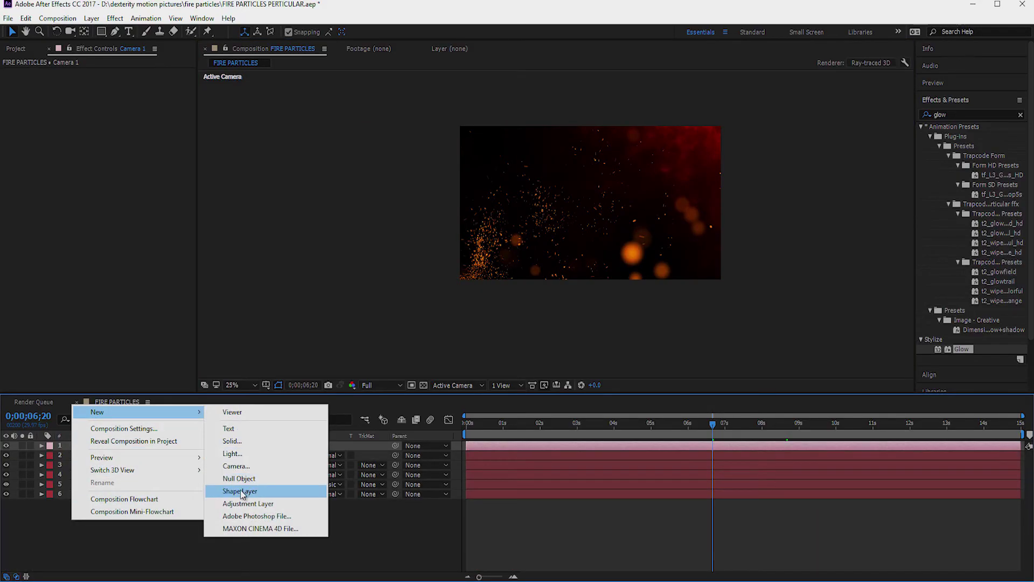
left_click(239, 503)
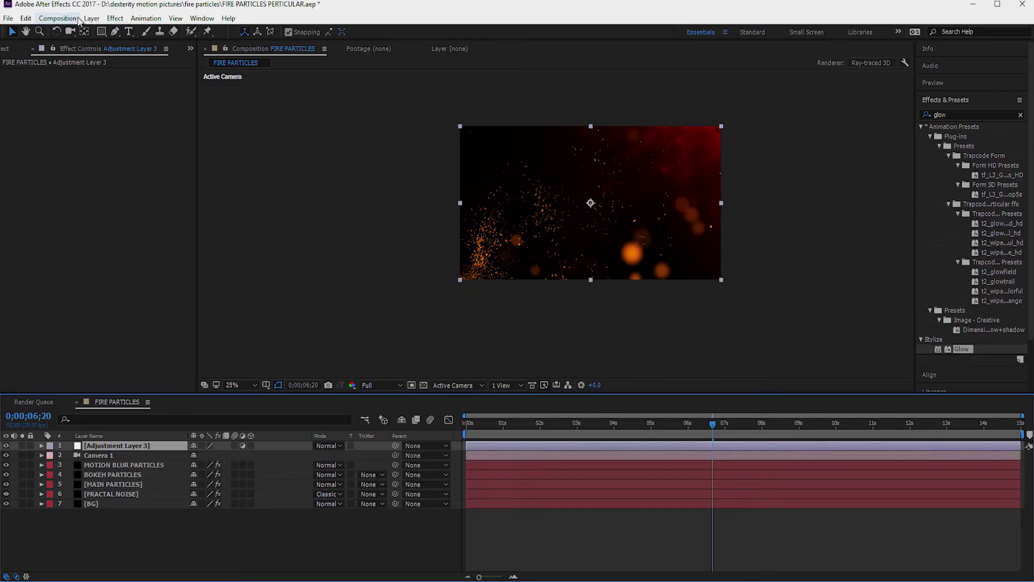
Step: Apply the Curves and Levels color correction effects to the adjustment layer
left_click(115, 19)
mouse_move(162, 135)
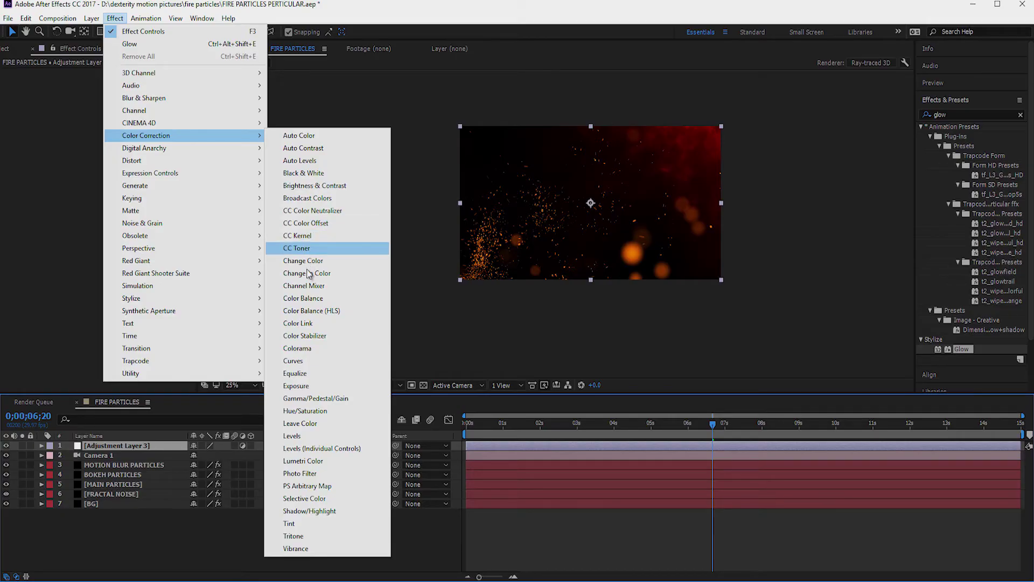
left_click(296, 360)
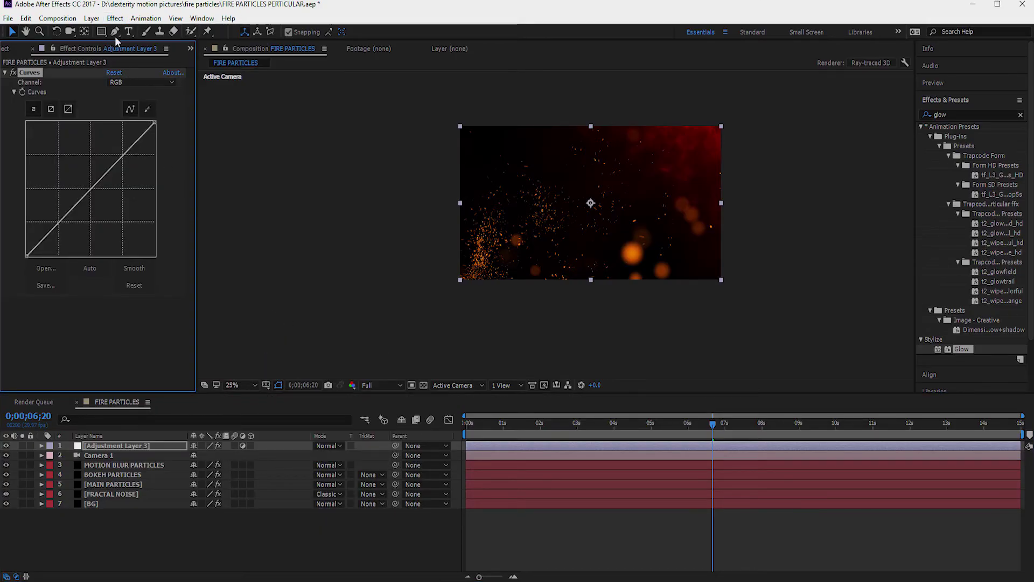
left_click(111, 20)
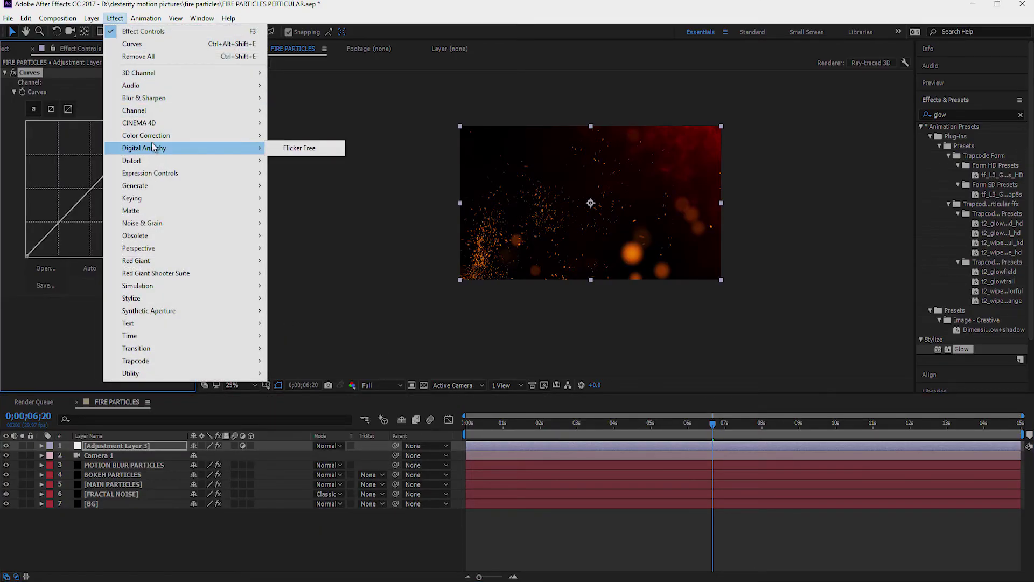
mouse_move(153, 140)
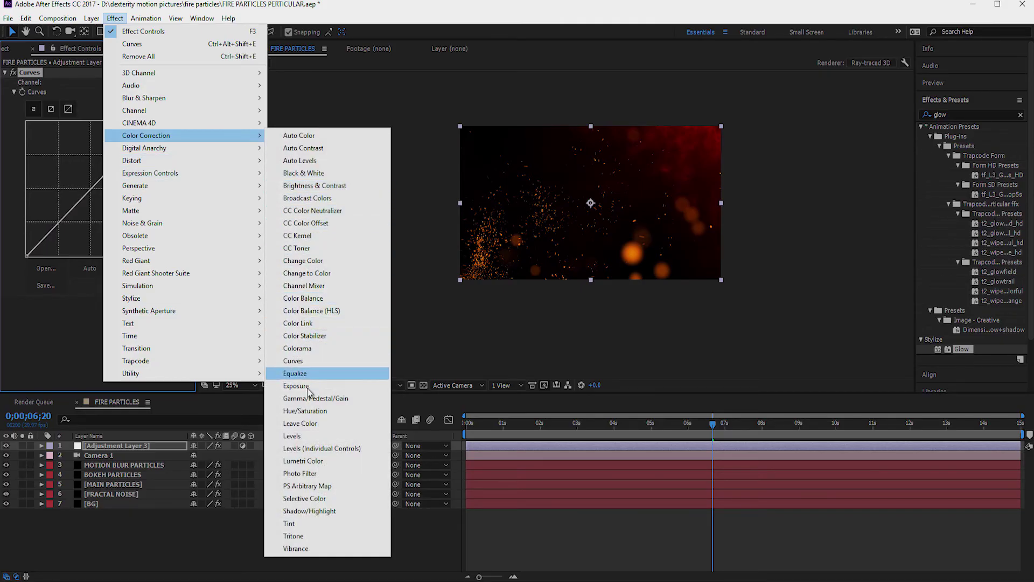
left_click(306, 436)
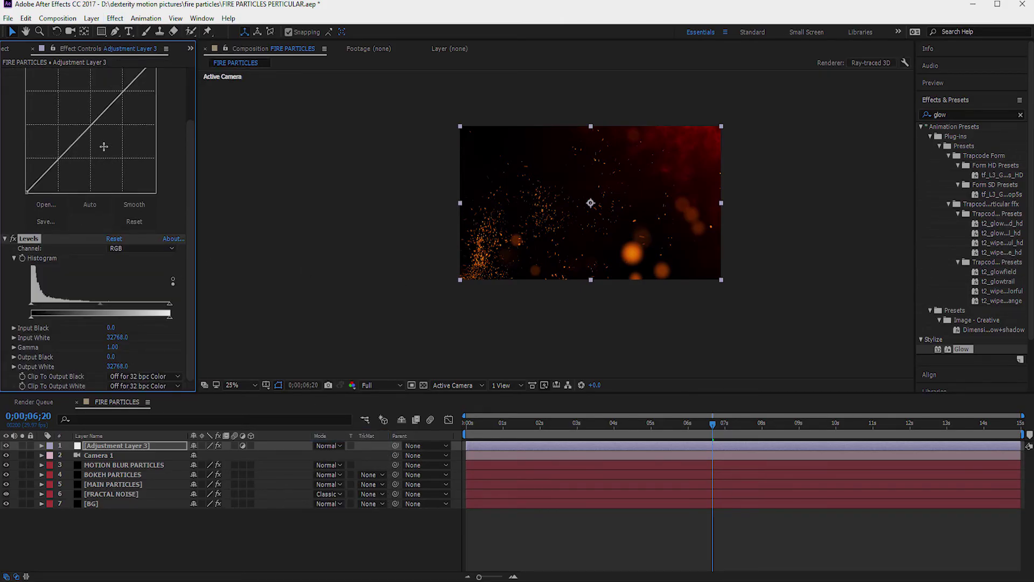
Step: Shape the RGB curve with a raised upper-midtone point and an anchored shadow point, and preview the composition
scroll(521, 195, "up", 2)
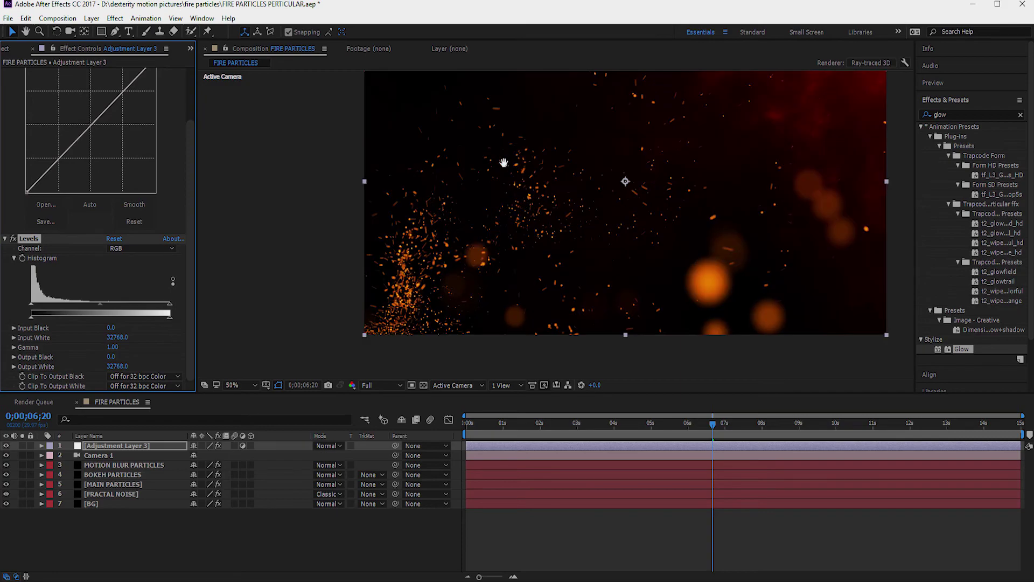
left_click_drag(468, 157, 465, 178)
left_click_drag(55, 130, 56, 208)
left_click_drag(119, 163, 110, 157)
left_click_drag(52, 224, 61, 234)
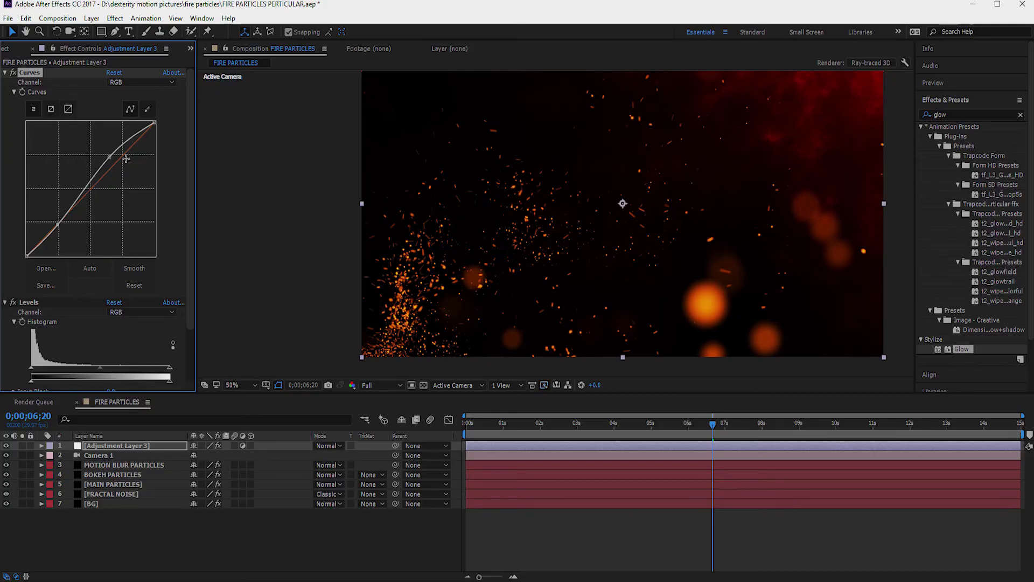
left_click_drag(110, 160, 106, 156)
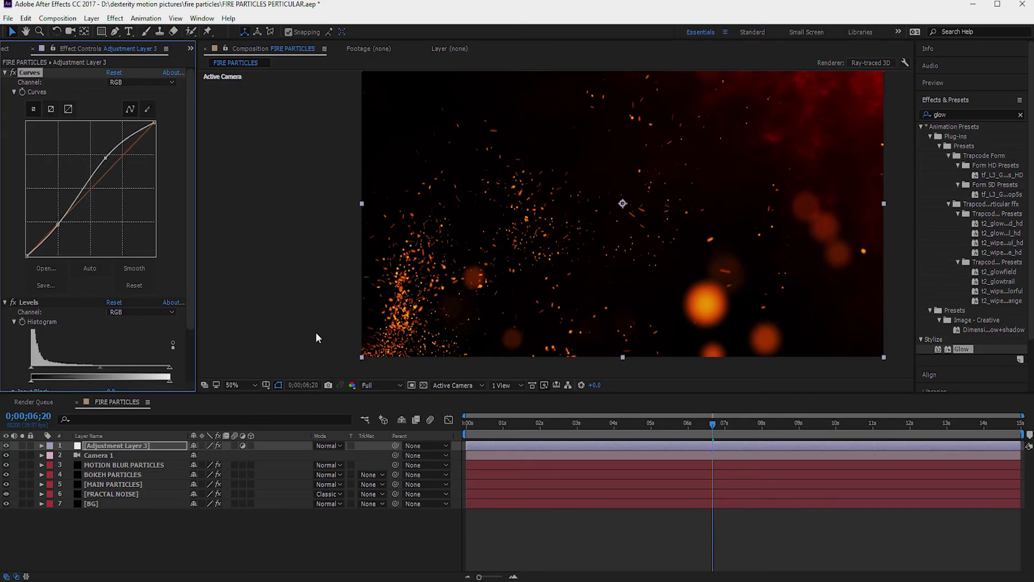
left_click(479, 428)
key("space")
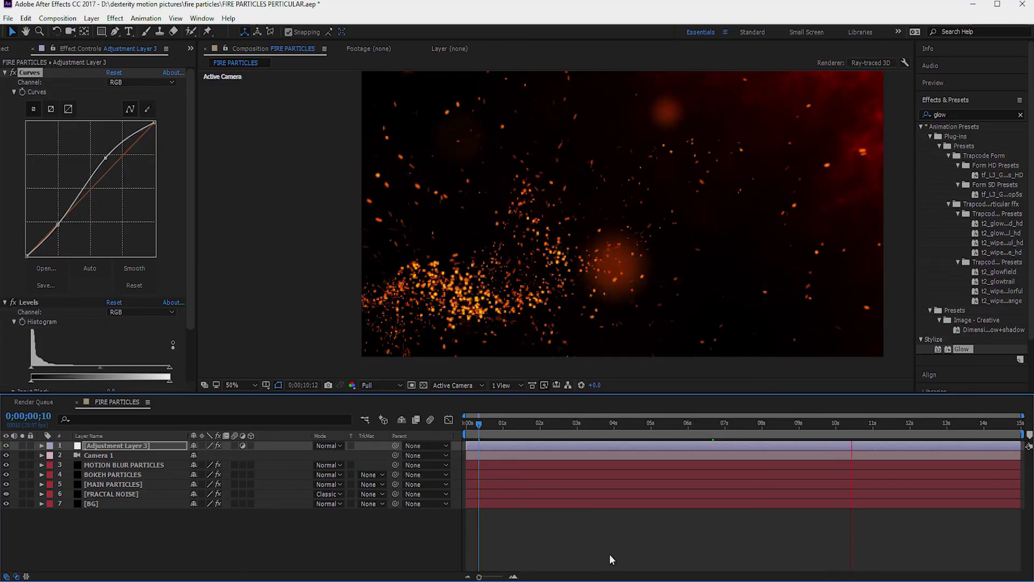
key("space")
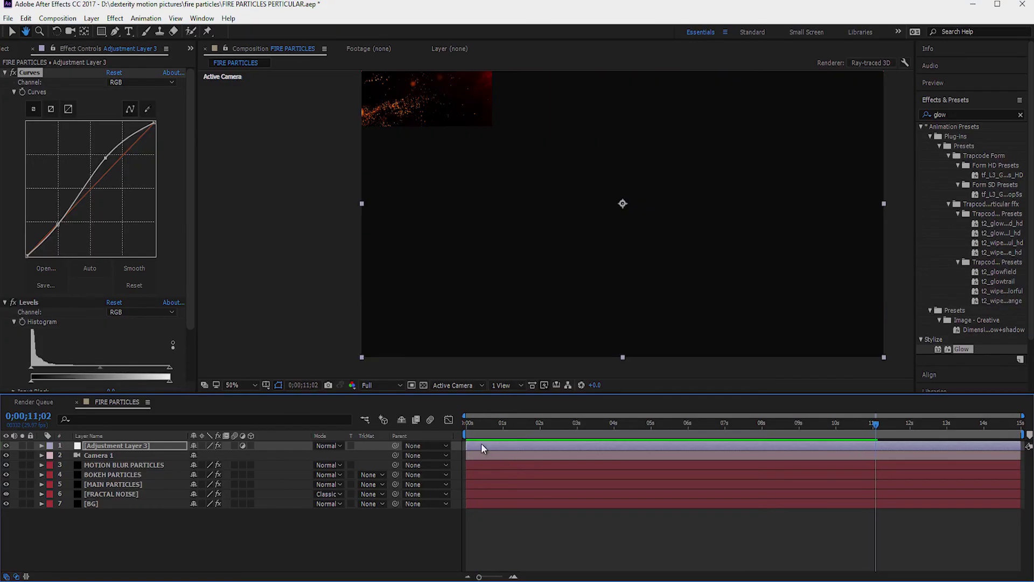
Step: At 0;00;06;29, raise the Levels input black slightly and shift the gamma slider slightly toward the shadows, and preview the composition
left_click_drag(491, 423, 615, 432)
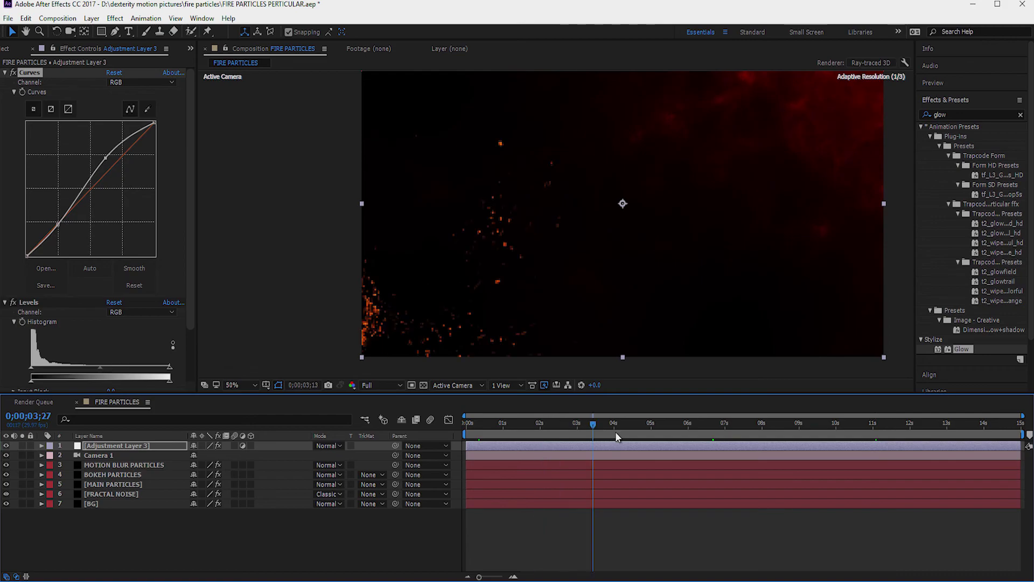
left_click_drag(708, 442, 724, 507)
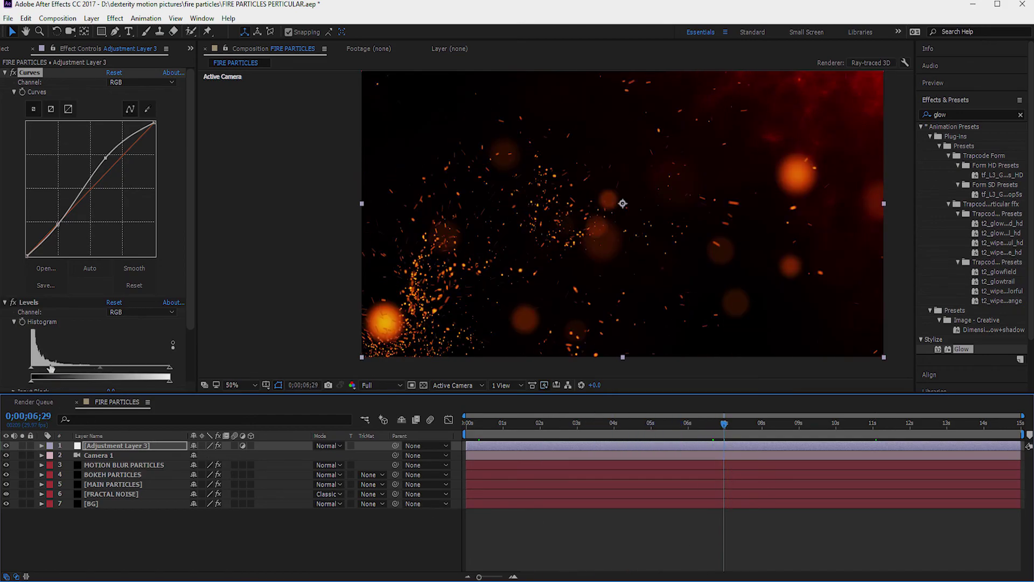
left_click_drag(33, 369, 30, 368)
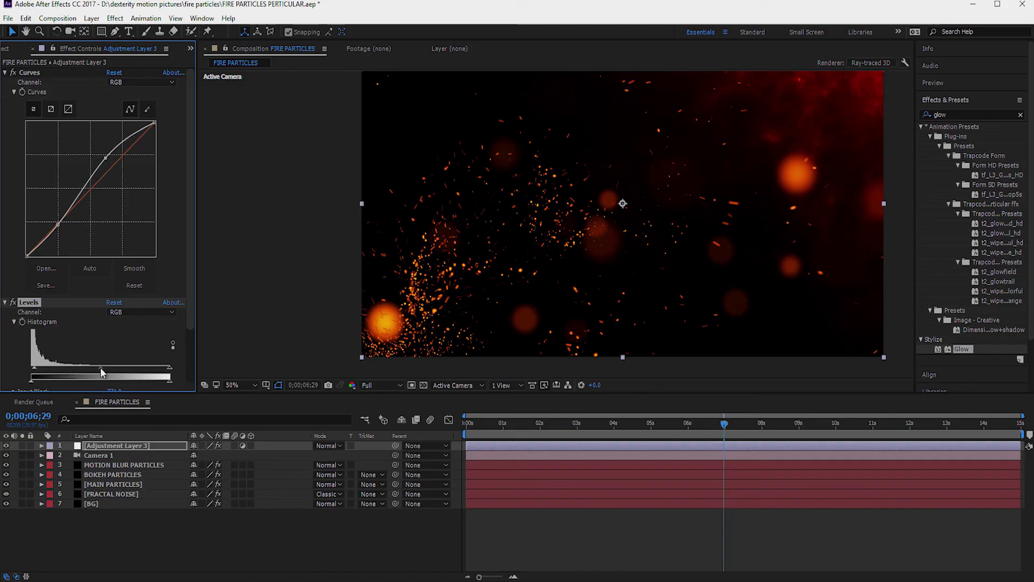
left_click_drag(101, 369, 99, 369)
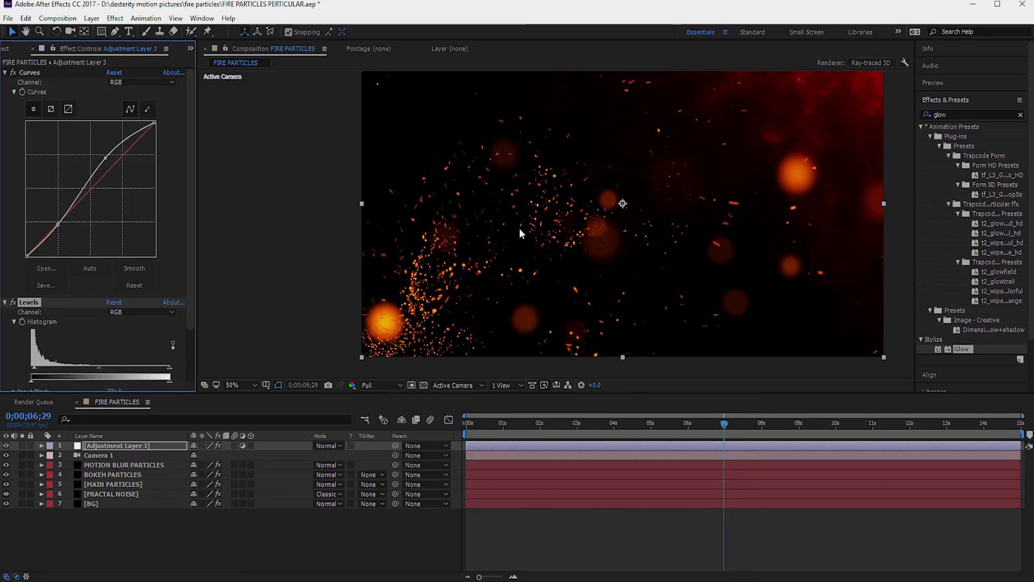
scroll(519, 228, "down", 4)
scroll(534, 218, "up", 2)
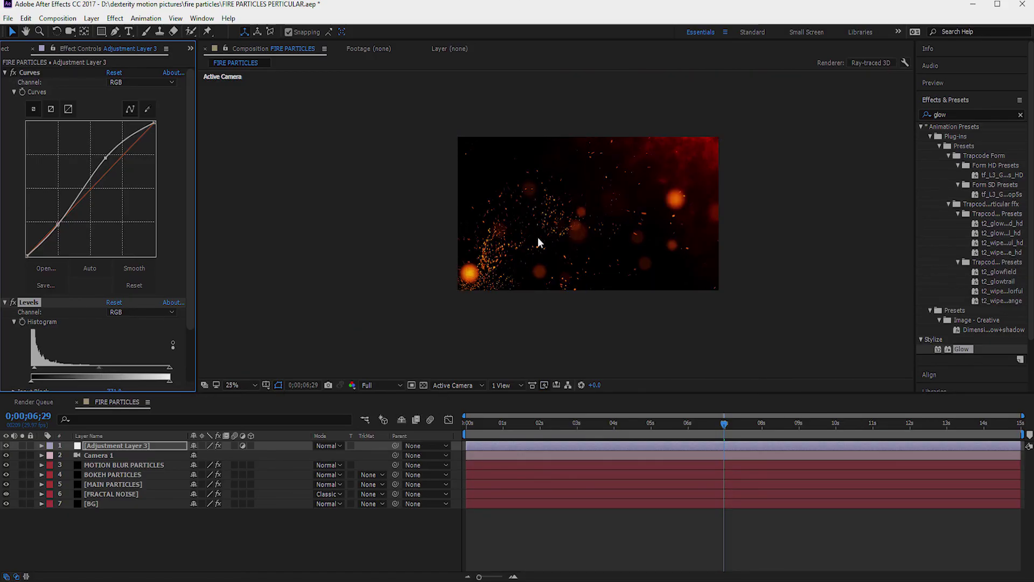
key("space")
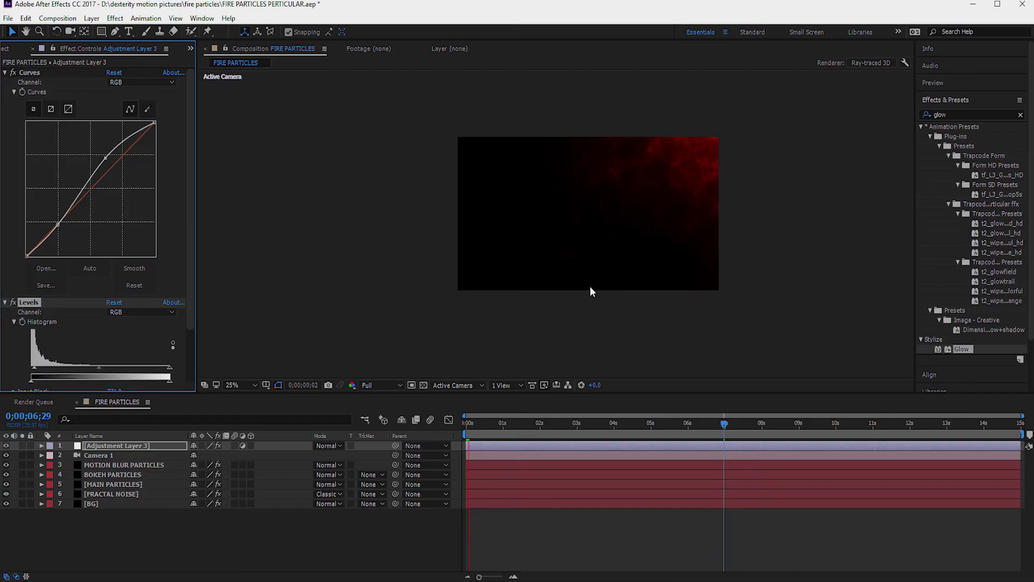